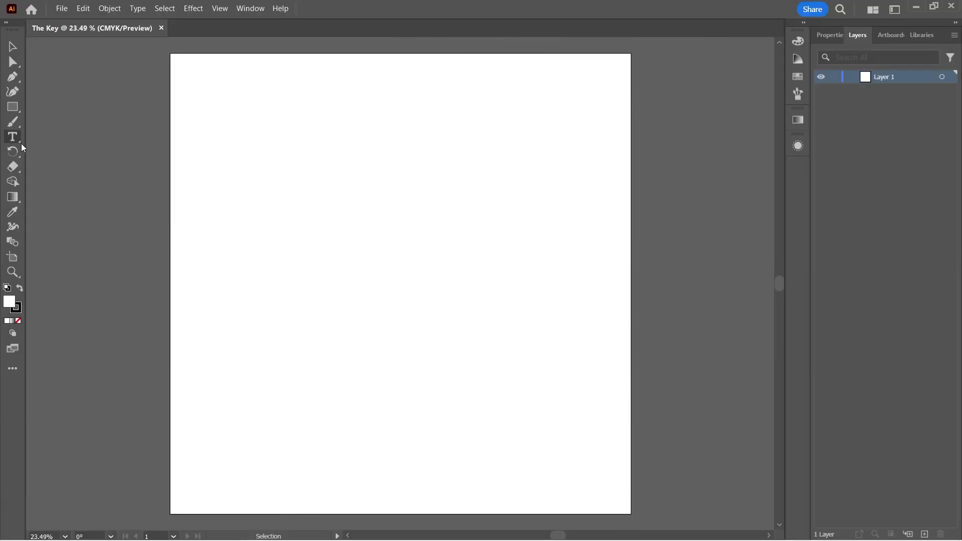
Draw a small horizontal ellipse in the artboard's upper-left area and give it a black fill with no stroke
left_click(16, 113)
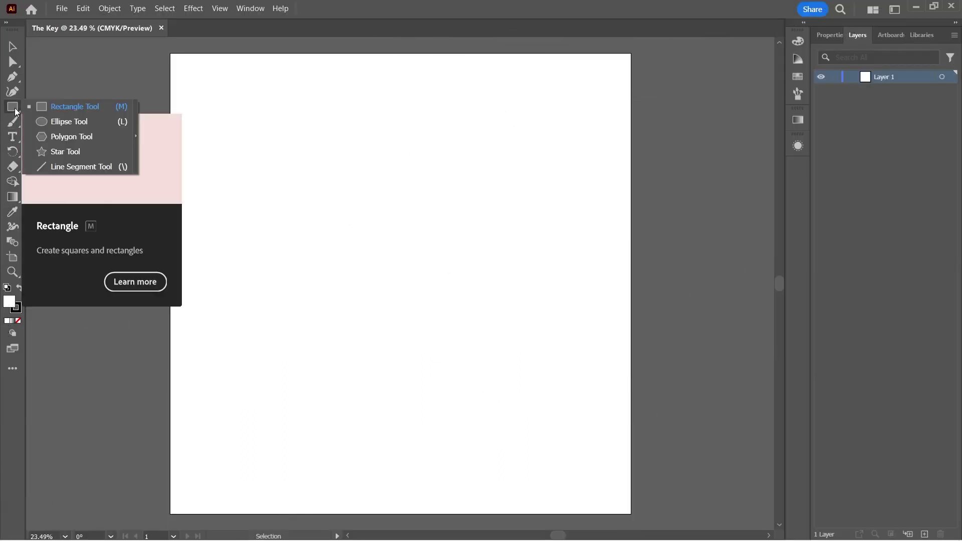
left_click(58, 123)
left_click_drag(303, 152, 282, 163)
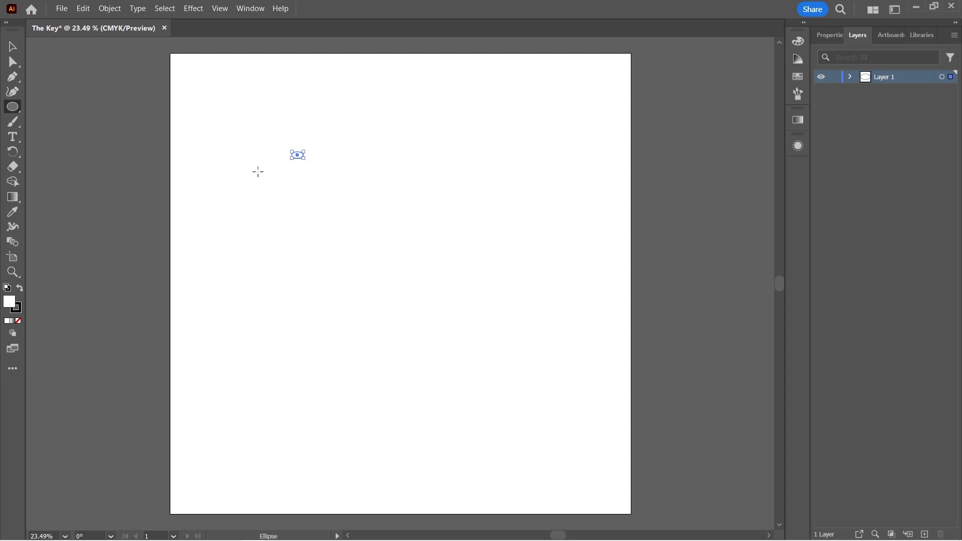
left_click(20, 289)
left_click(19, 322)
left_click(8, 322)
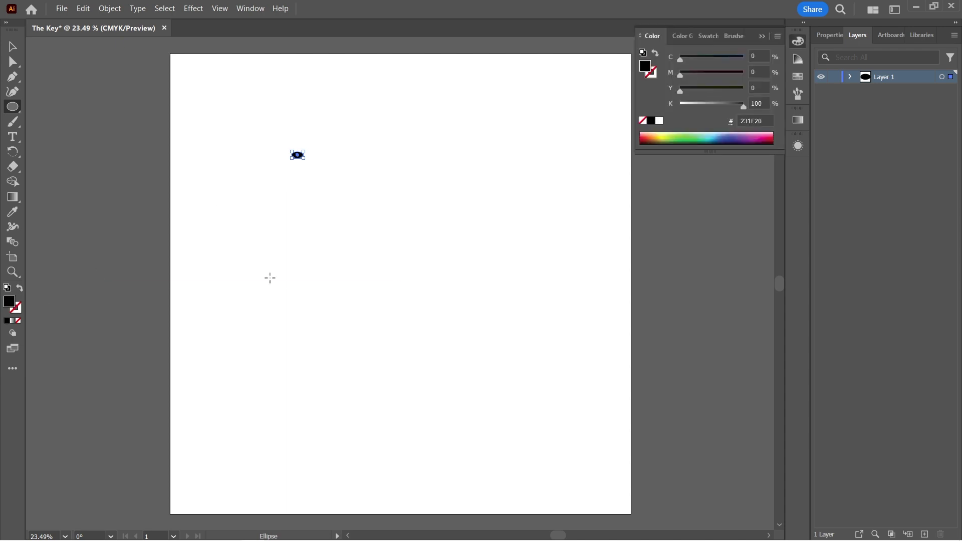
Move the black ellipse up and left, closer to the artboard's upper-left corner
key("ctrl+equal")
key("ctrl+equal")
key("ctrl+equal")
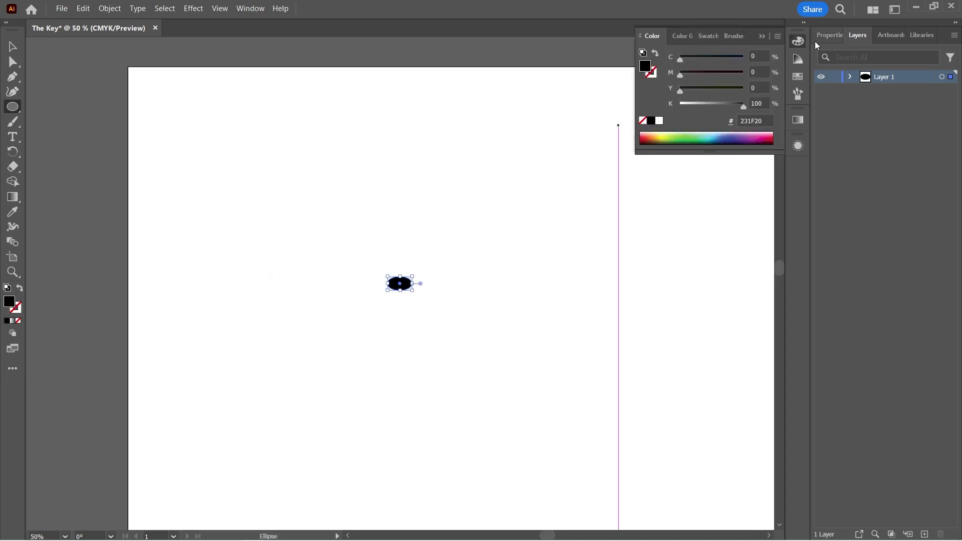
left_click(798, 42)
key("v")
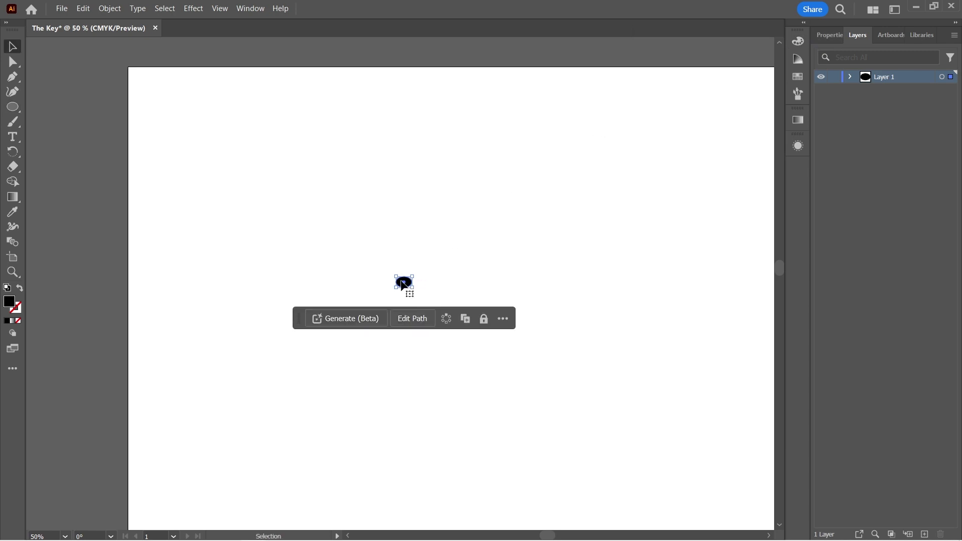
left_click_drag(405, 286, 305, 224)
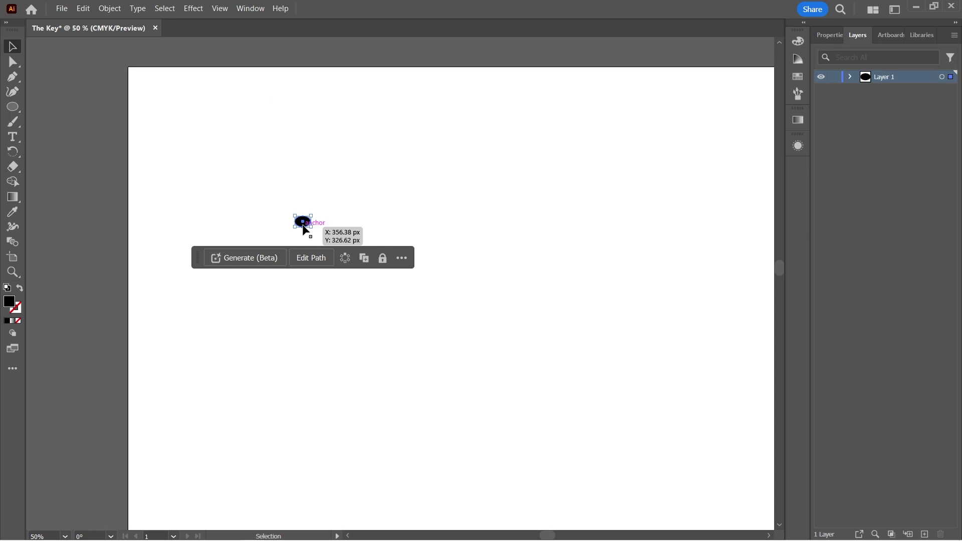
left_click(307, 230)
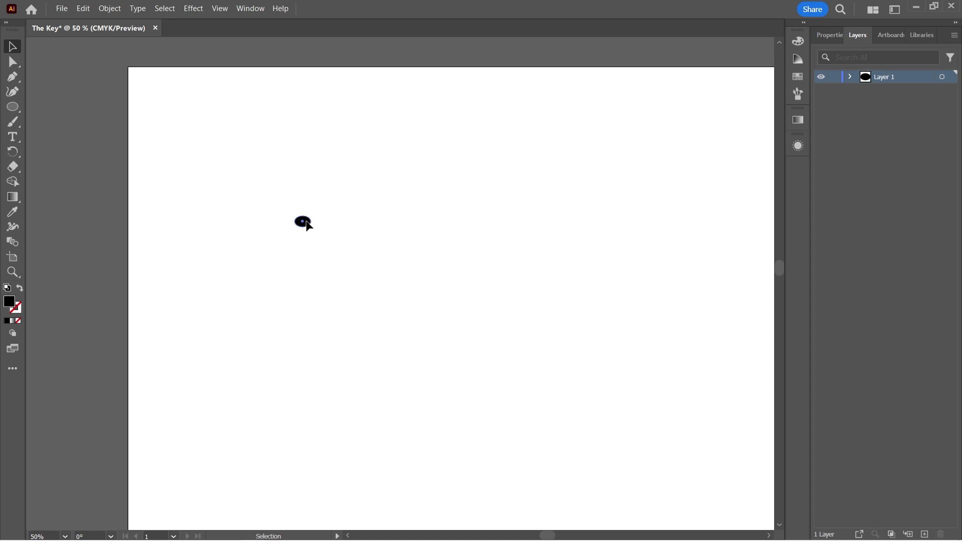
Reshape the ellipse into a tilted leaf by turning its two end anchors into pointed corners with the Curvature tool
left_click(304, 223)
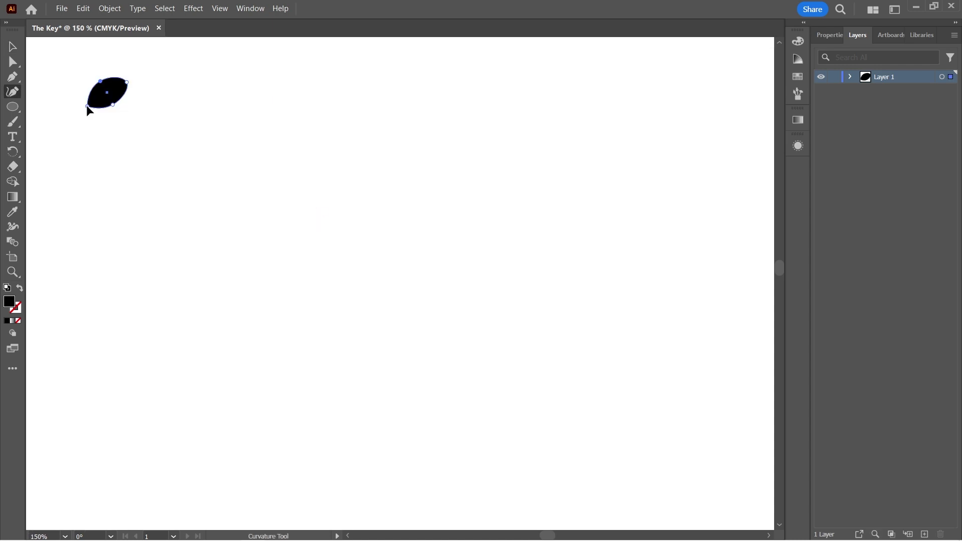
left_click_drag(88, 107, 89, 106)
double_click(128, 82)
key("v")
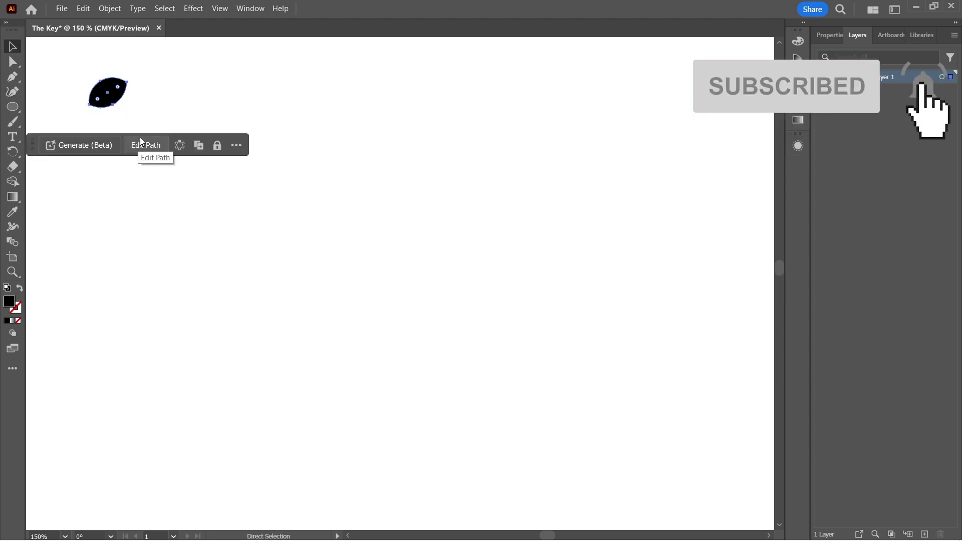
Duplicate the leaf directly below the original and reflect the copy across the vertical axis
left_click_drag(103, 96, 103, 168)
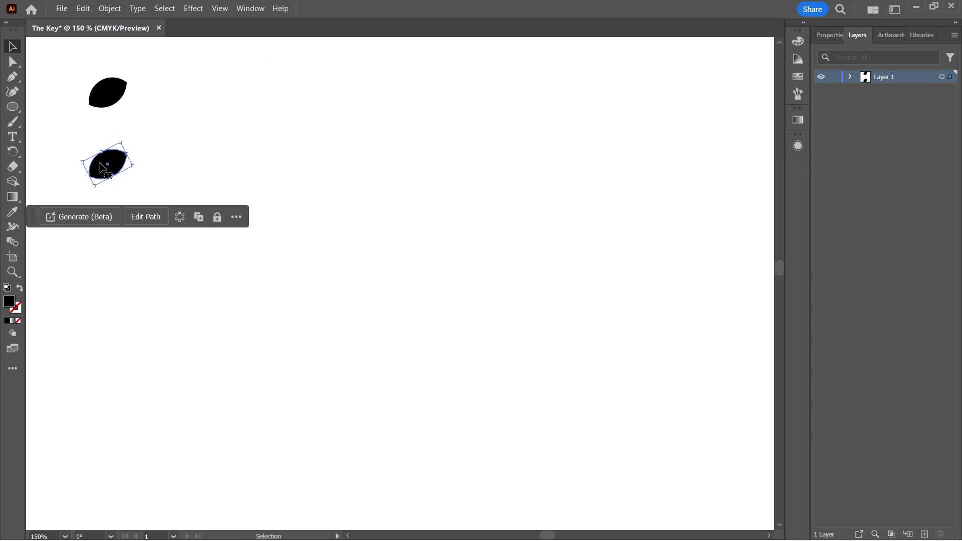
key("o")
key("Return")
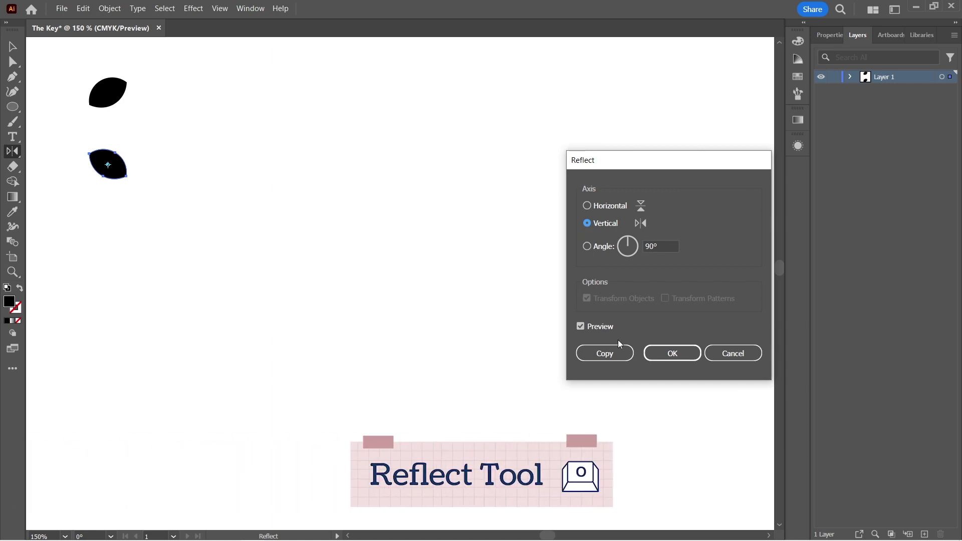
left_click(672, 352)
Duplicate the pair of leaves horizontally until there are four evenly spaced columns
left_click(13, 47)
left_click(159, 116)
left_click_drag(157, 81, 94, 210)
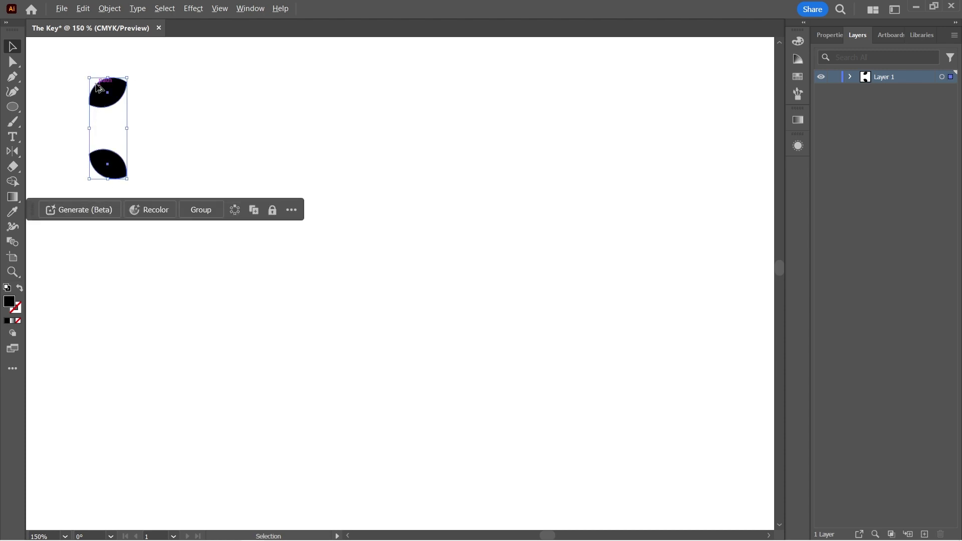
left_click_drag(103, 96, 183, 96, "alt")
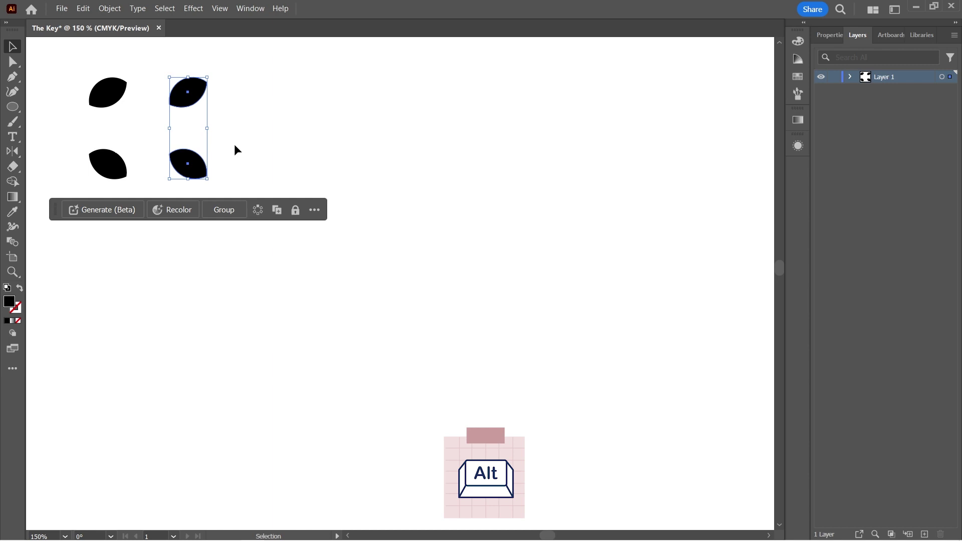
left_click(186, 239)
left_click_drag(253, 73, 296, 166)
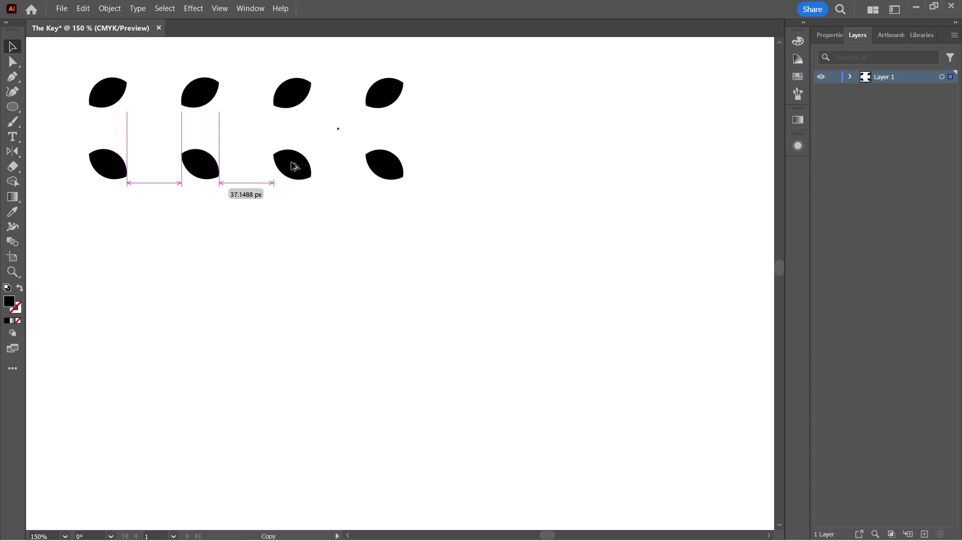
left_click_drag(292, 163, 292, 163, "alt")
Move the whole lower row of leaves right and slightly down so it is staggered against the upper row
left_click_drag(76, 197, 423, 153)
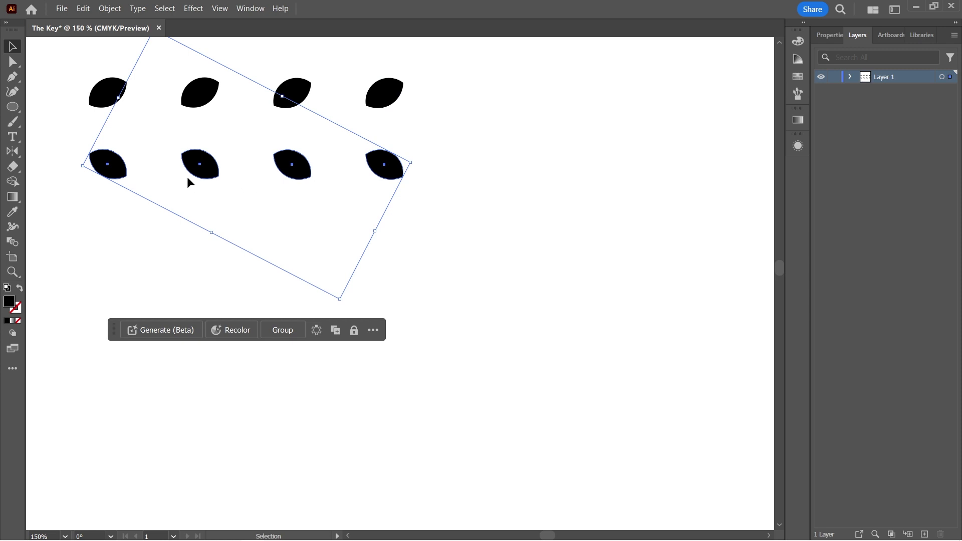
left_click_drag(198, 164, 244, 183)
left_click(194, 255)
Add a fifth leaf to each row by duplicating the leftmost lower leaf to the left and the rightmost upper leaf to the right
left_click(146, 181)
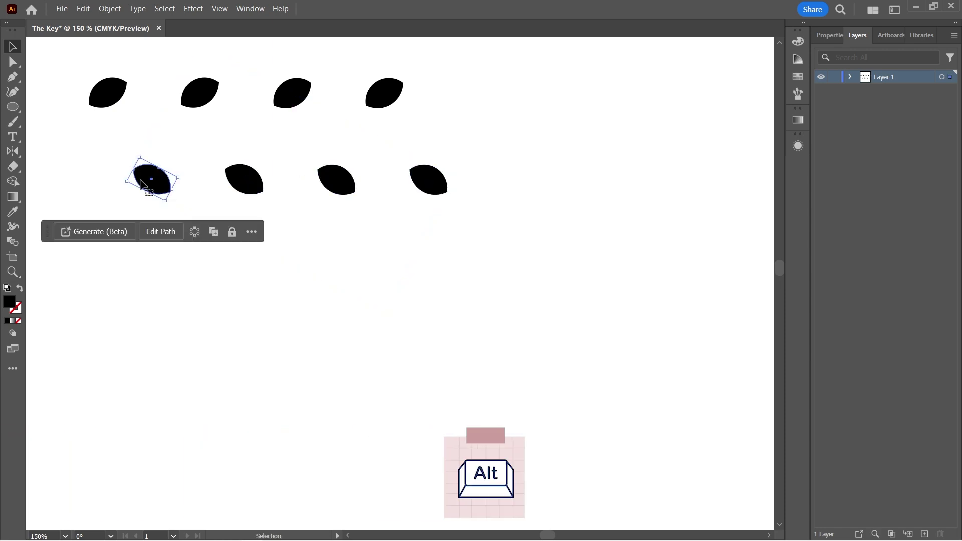
left_click_drag(144, 183, 51, 183, "alt")
left_click(191, 293)
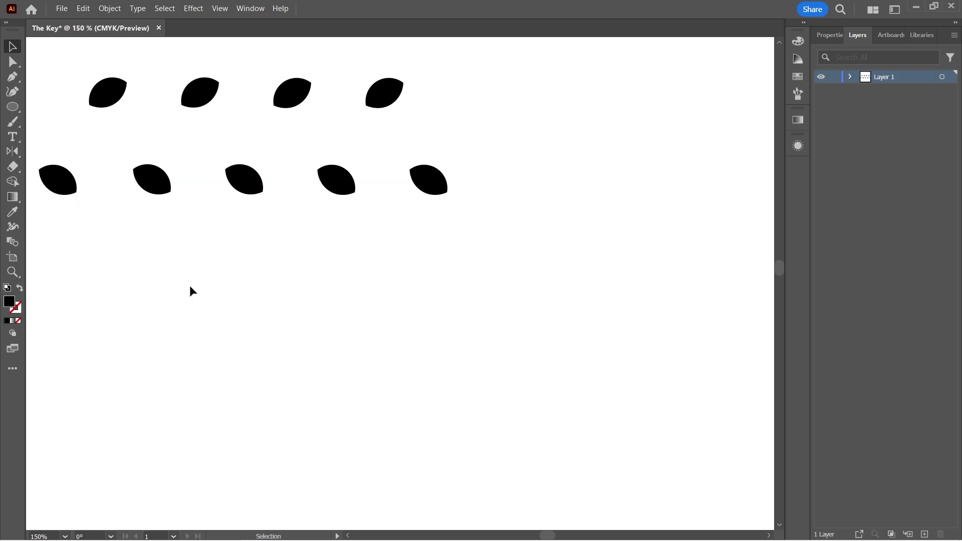
left_click(387, 96)
left_click_drag(386, 96, 472, 96, "alt")
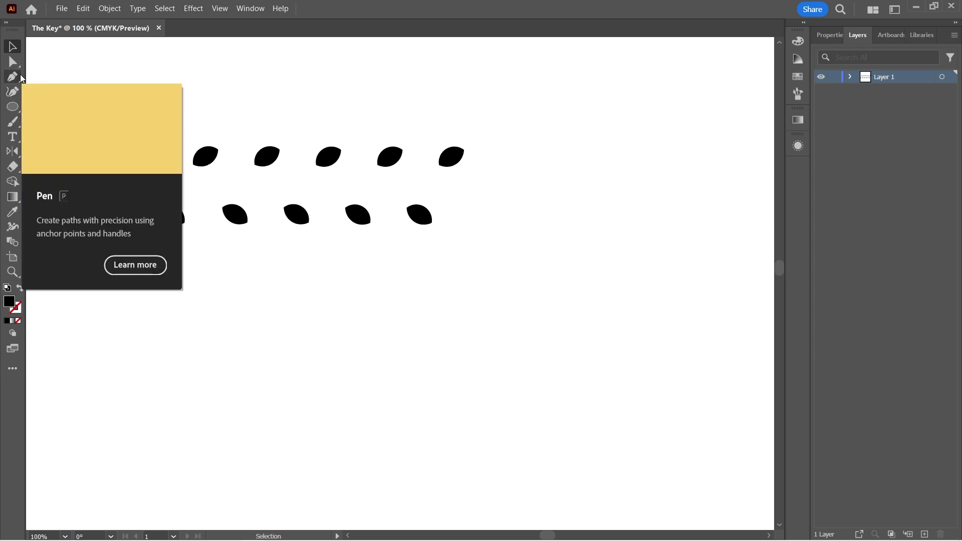
Paint a curved freehand line beside the leaves with the Paintbrush and set its stroke weight to 0.25 pt
left_click(17, 124)
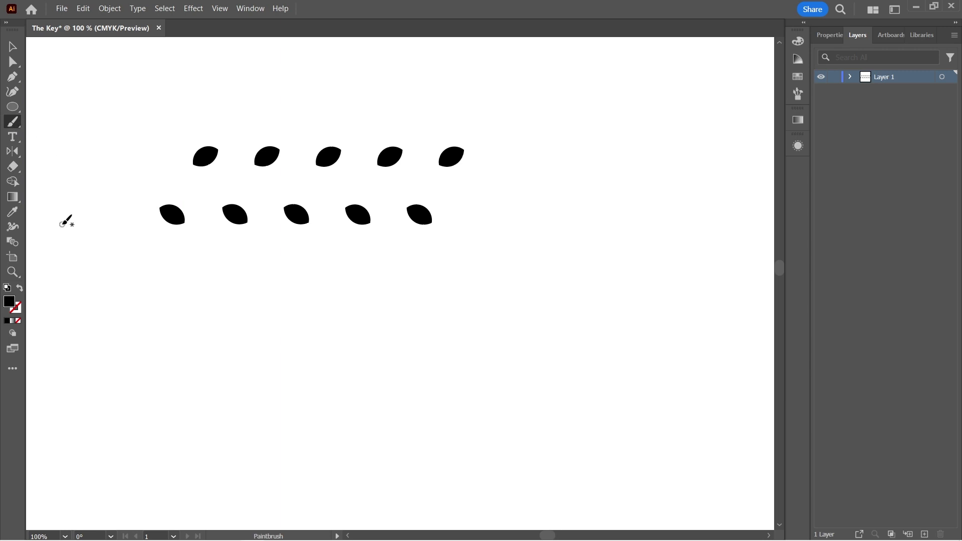
left_click_drag(79, 257, 140, 301)
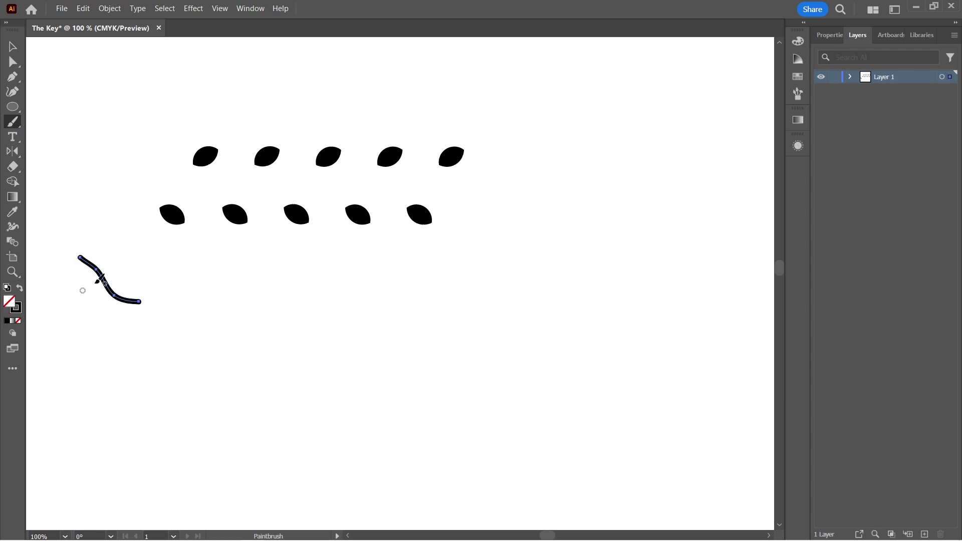
left_click(825, 34)
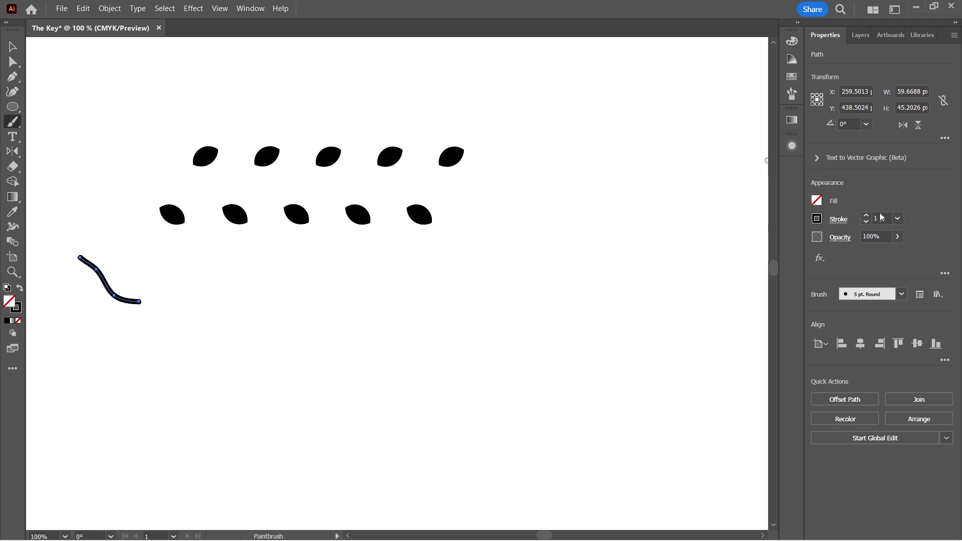
left_click(898, 218)
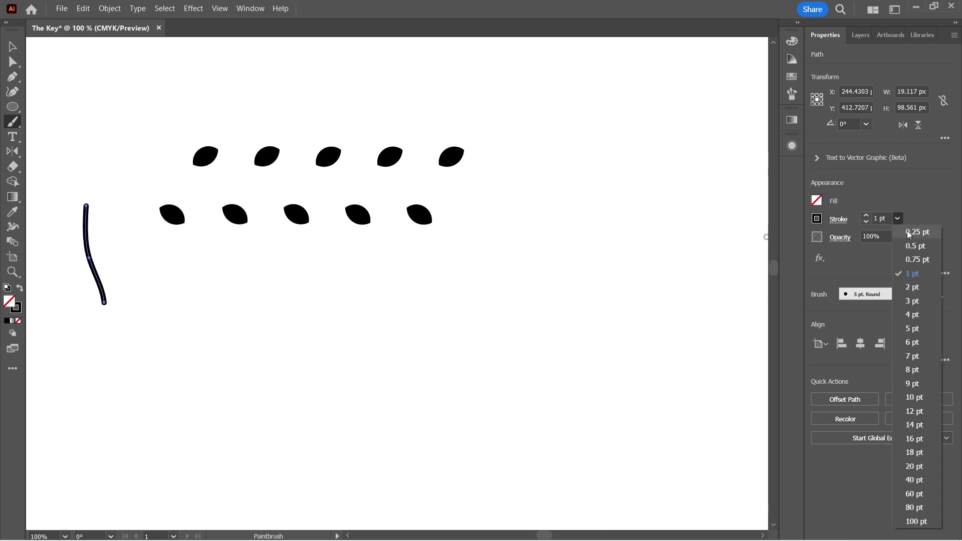
left_click(907, 230)
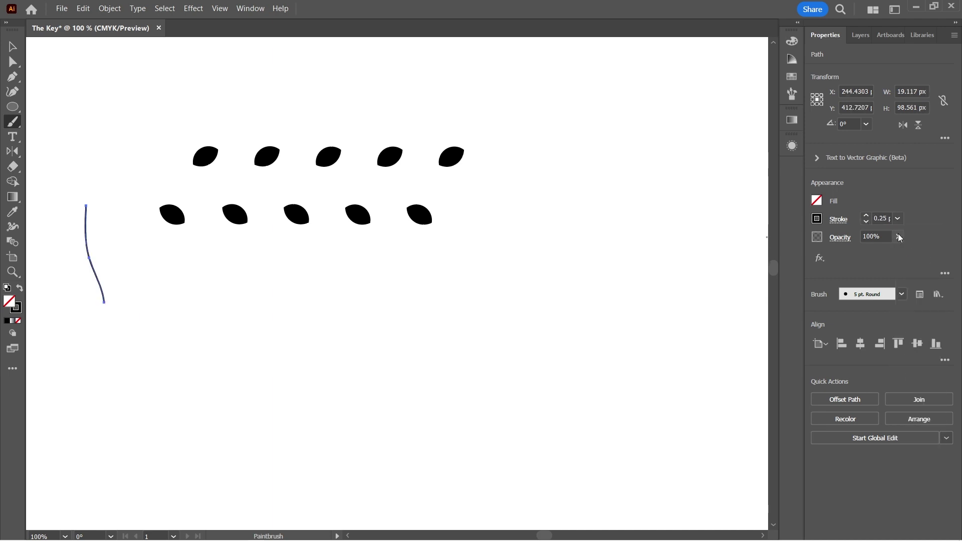
Paint a curved stem between the first upper and first lower leaves and adjust its ends to meet the leaf tips
left_click_drag(185, 182, 168, 206)
left_click(14, 50)
left_click(105, 150)
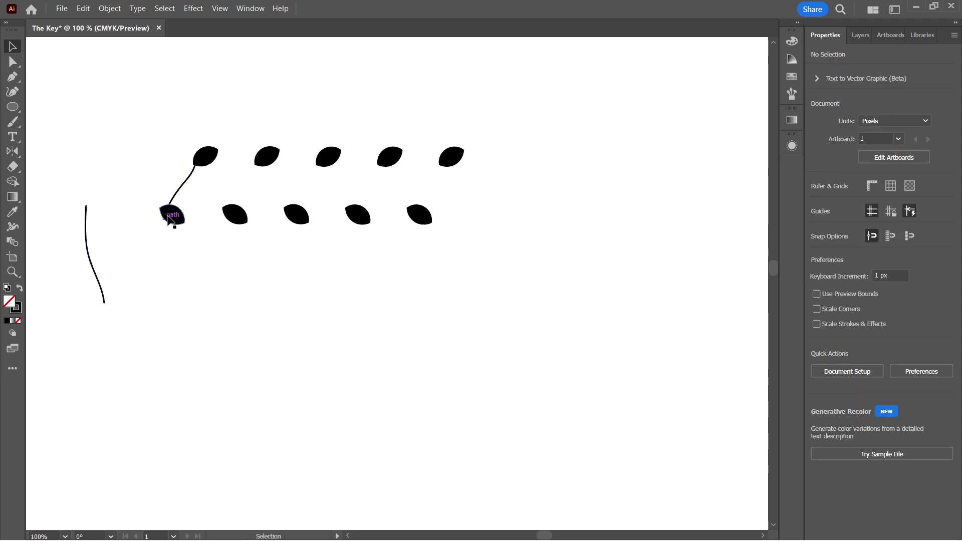
left_click(186, 174)
key("ctrl+plus")
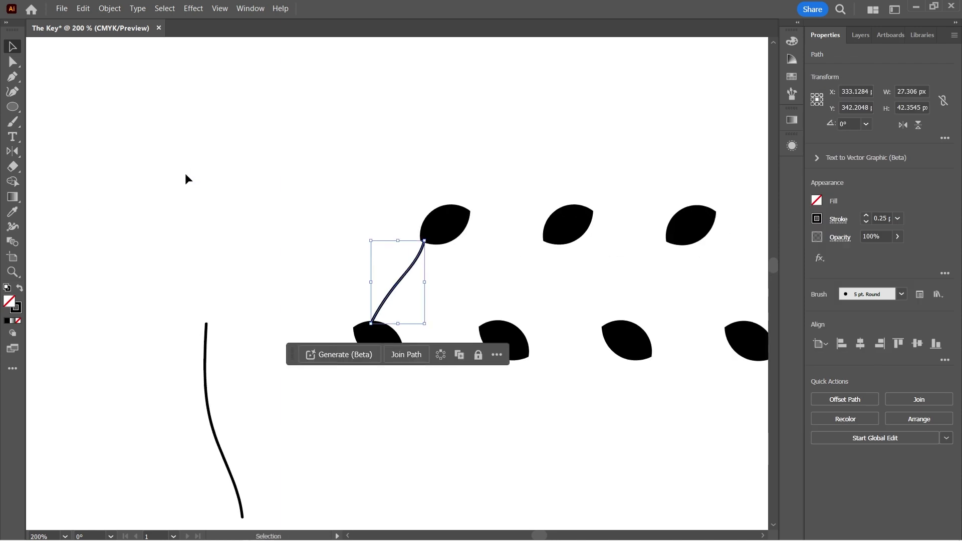
left_click_drag(425, 241, 426, 241)
left_click_drag(425, 241, 430, 233)
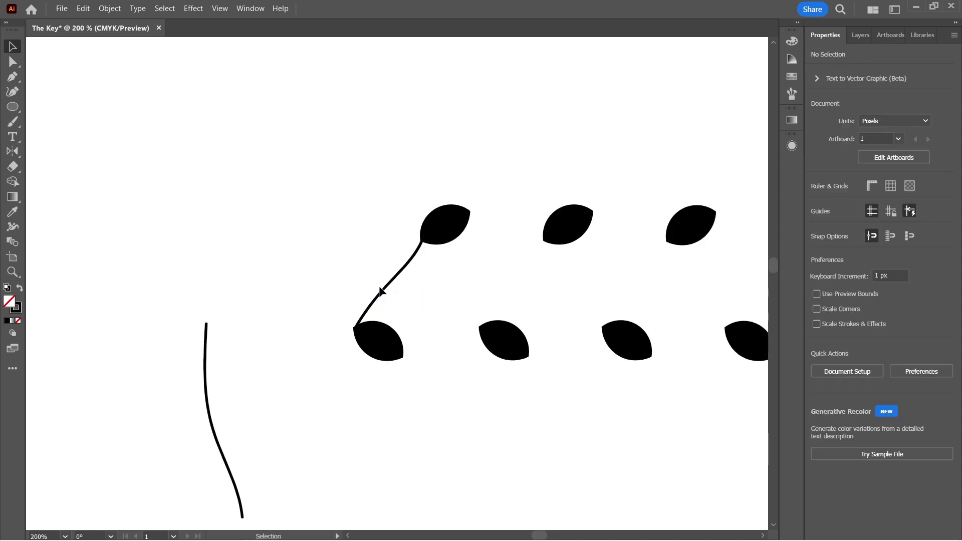
Duplicate the stem to the second pair of leaves and adjust the copy so its ends meet the leaf tips
left_click(389, 283)
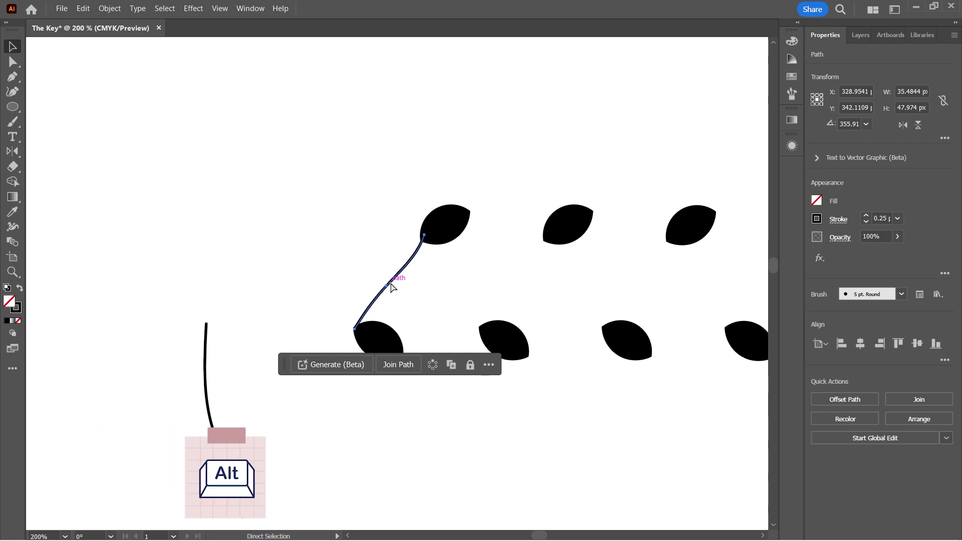
mouse_move(392, 285)
left_mouse_down()
mouse_move(494, 288)
mouse_move(518, 277)
mouse_move(504, 298)
mouse_move(501, 276)
mouse_move(496, 284)
left_mouse_up()
key("Left")
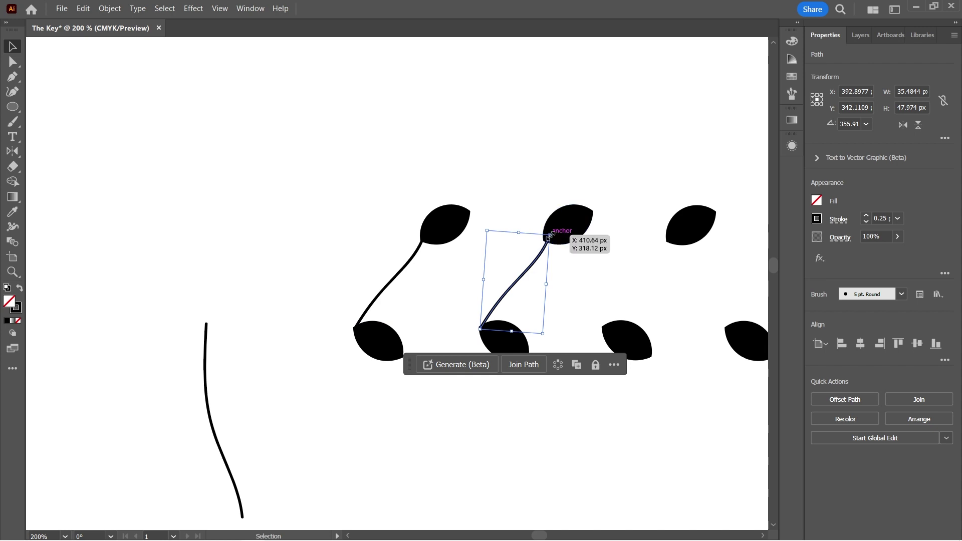
left_click_drag(554, 233, 553, 234)
left_click(563, 287)
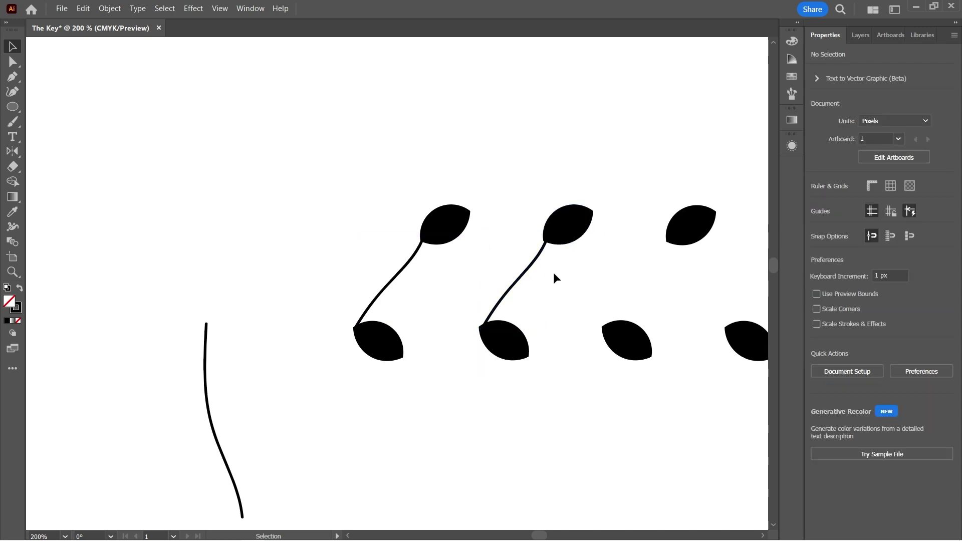
left_click(496, 310)
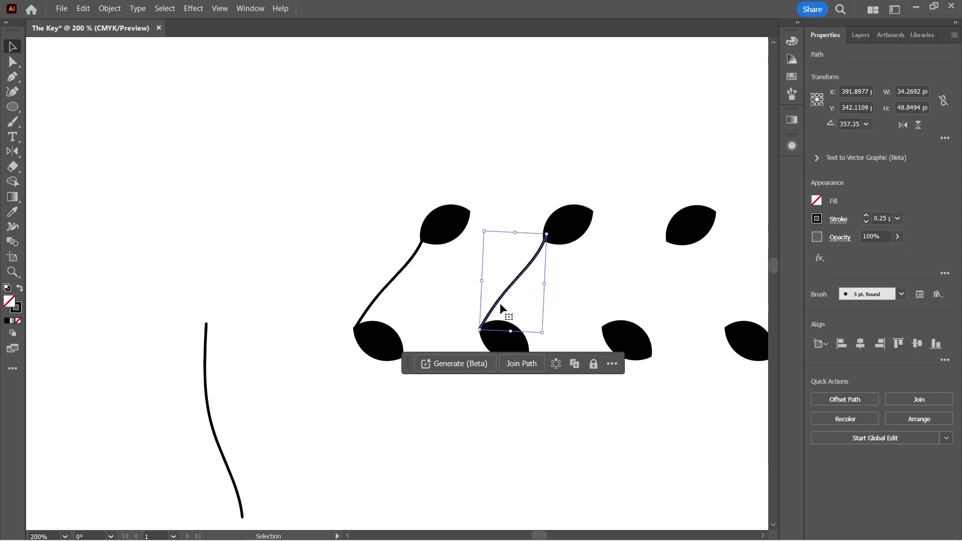
left_click(592, 273)
Duplicate the stems along the row to connect the third, fourth and fifth pairs of leaves
key("ctrl+minus")
left_click_drag(289, 269, 584, 283)
left_click(445, 286)
mouse_move(503, 275)
left_mouse_down()
mouse_move(498, 286)
mouse_move(503, 275)
left_mouse_up()
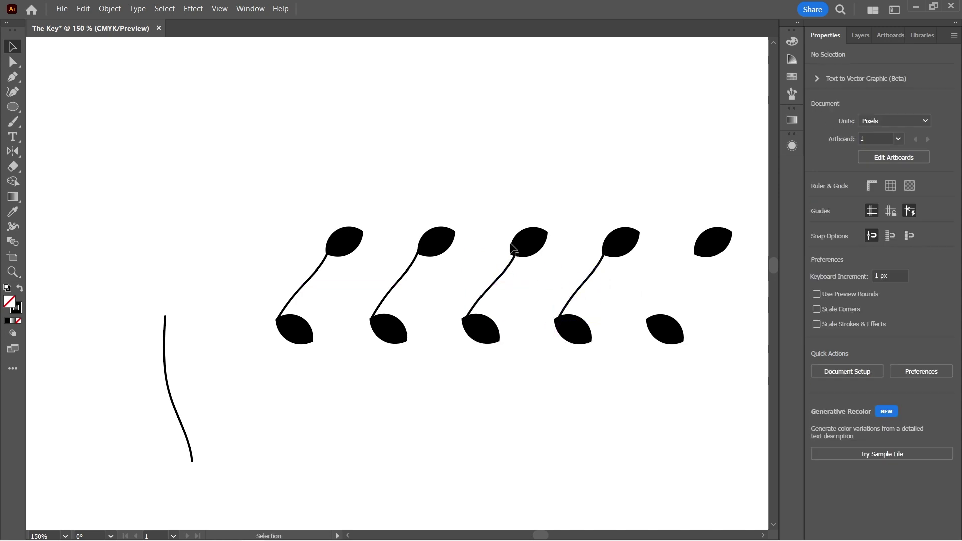
left_click(467, 265)
left_click_drag(573, 294, 665, 294)
Copy all five stems and paste the duplicate set above the rows of leaves
left_click(378, 301)
left_click_drag(266, 277, 704, 276)
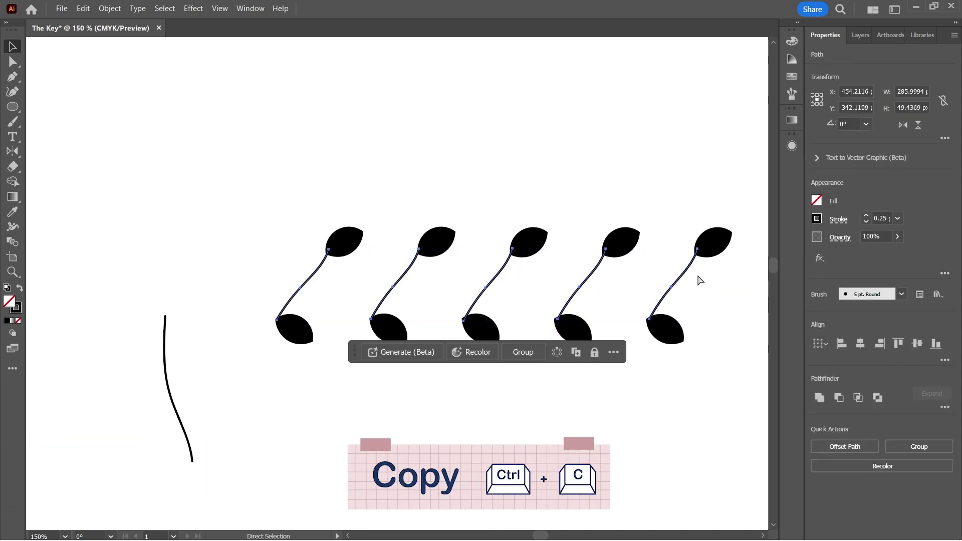
key("ctrl+v")
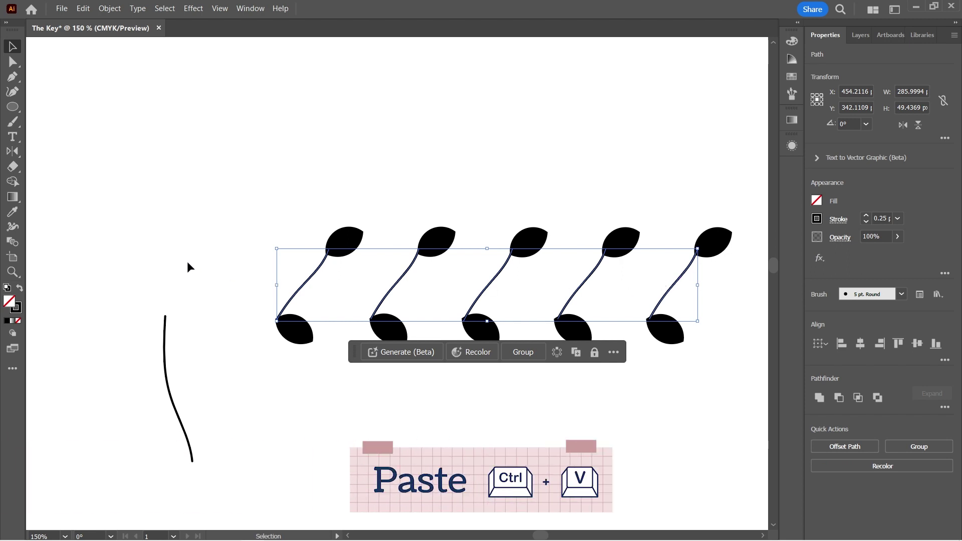
key("ctrl+v")
key("shift+Up")
key("shift+Up")
key("shift+Up")
key("shift+Up")
key("shift+Up")
key("shift+Up")
key("shift+Up")
key("shift+Up")
Reflect the pasted stems across the vertical axis and move them between the existing stems to form a continuous zigzag
key("o")
key("Return")
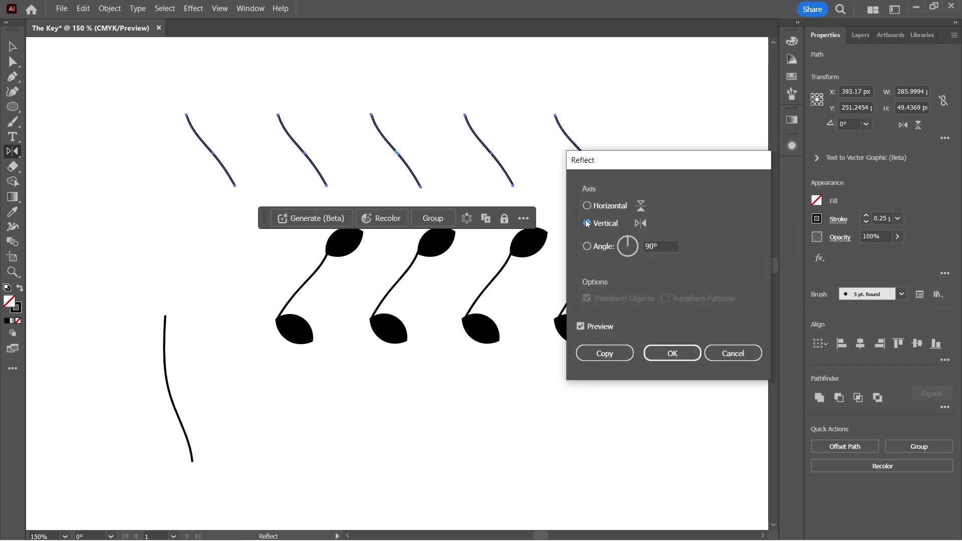
key("Return")
key("v")
left_click_drag(405, 167, 544, 306)
left_click(382, 396)
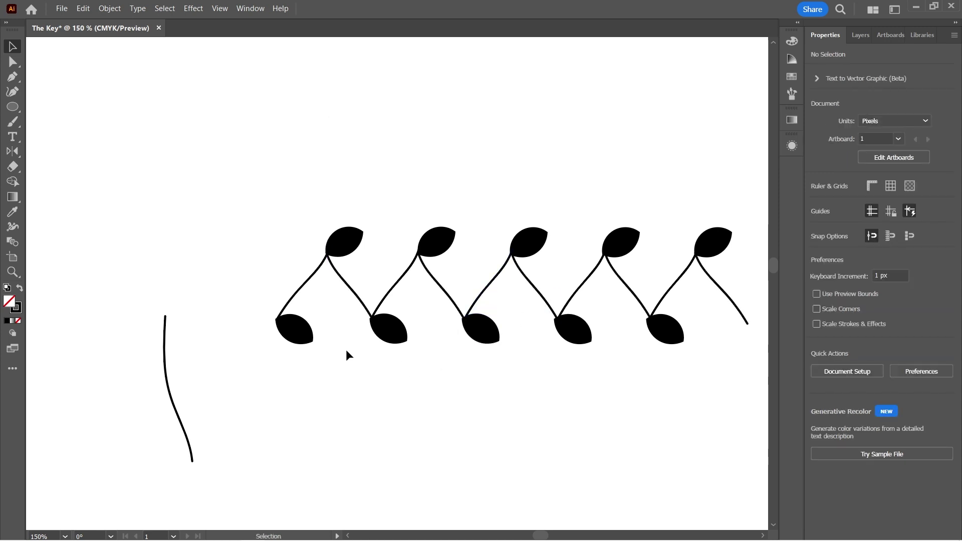
Duplicate the last leaf of the lower row and place the copy at the free end of the last stem
key("ctrl+minus")
left_click_drag(284, 254, 645, 345)
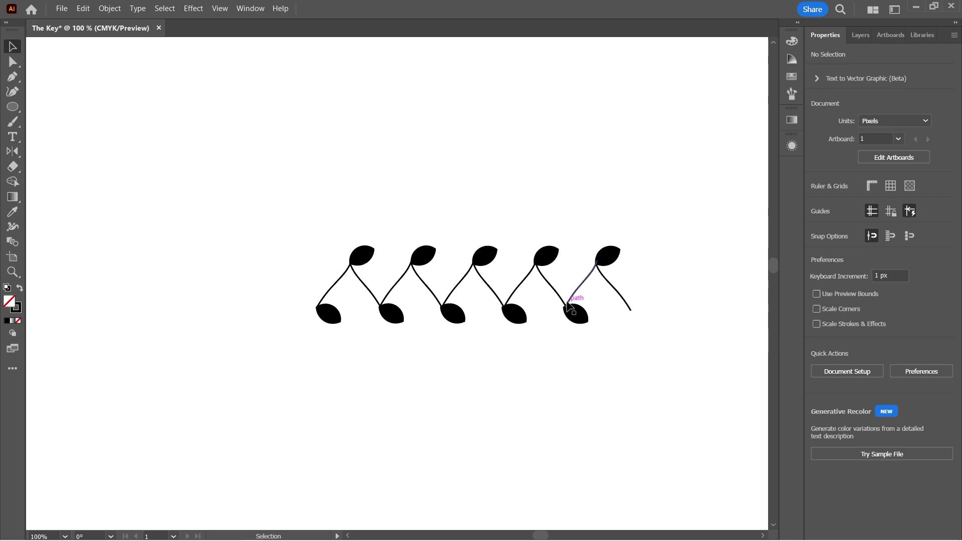
left_click(577, 316)
left_click_drag(581, 318, 644, 319)
Copy all the zigzag stems between the two leaf rows and paste a duplicate set
left_click(281, 277)
left_click_drag(280, 278, 635, 284)
key("ctrl+c")
key("ctrl+v")
Reflect the pasted stems across the horizontal axis and move them beneath the lower row of leaves
key("o")
key("Return")
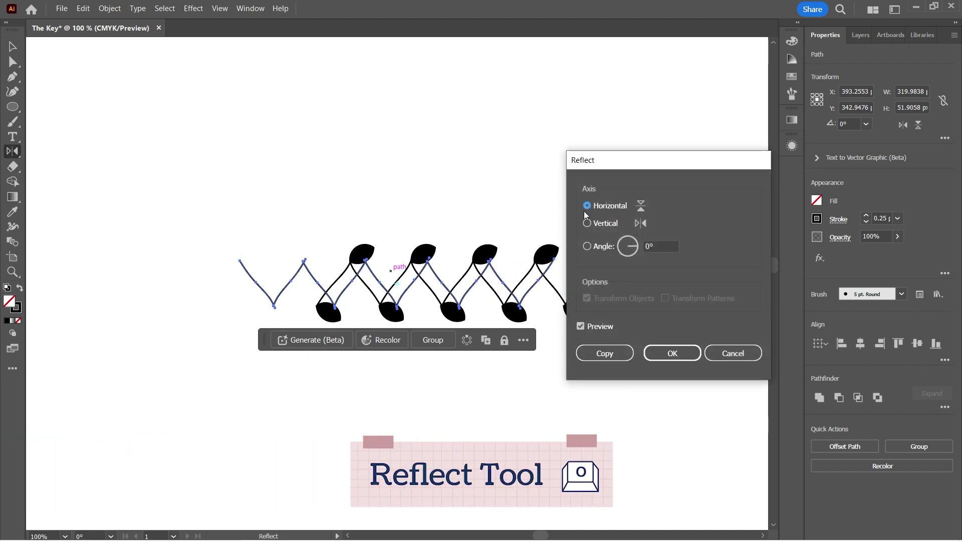
left_click(673, 353)
key("v")
left_click_drag(290, 284, 371, 335)
left_click(362, 295)
Duplicate the five leaves of the upper row and place the copies at the lower points of the new stems
left_click(359, 256)
left_click(424, 255, "shift")
left_click(484, 255, "shift")
left_click(600, 255, "shift")
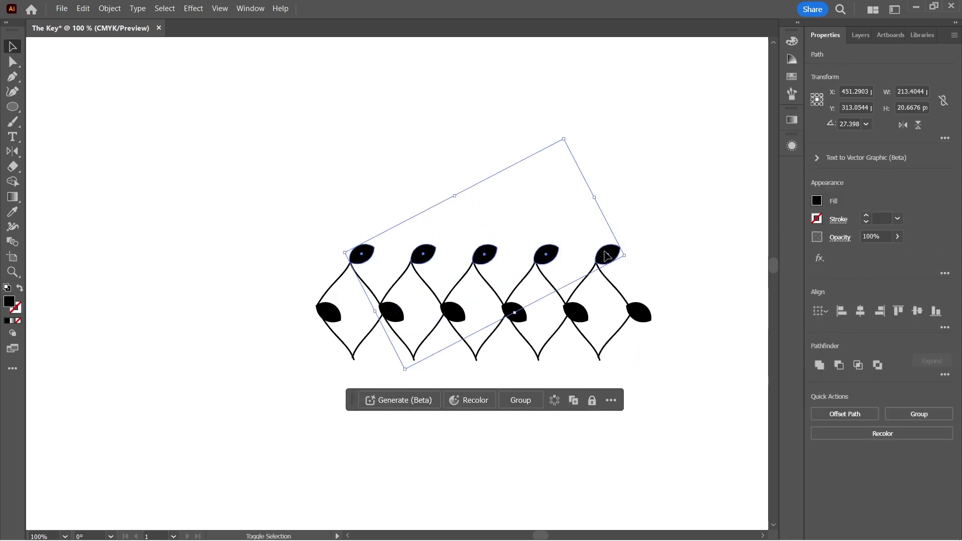
left_click_drag(547, 256, 534, 368)
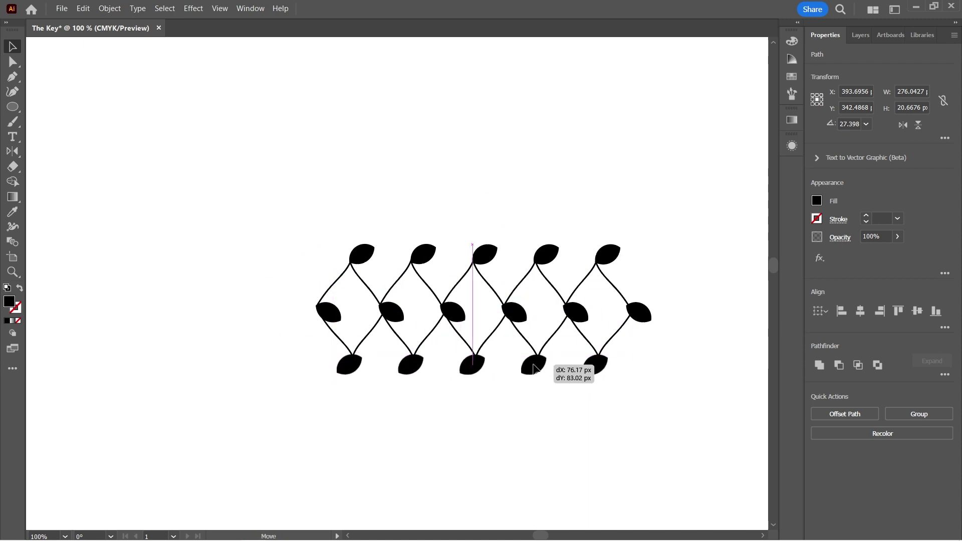
left_click_drag(534, 368, 534, 369)
left_click(258, 305)
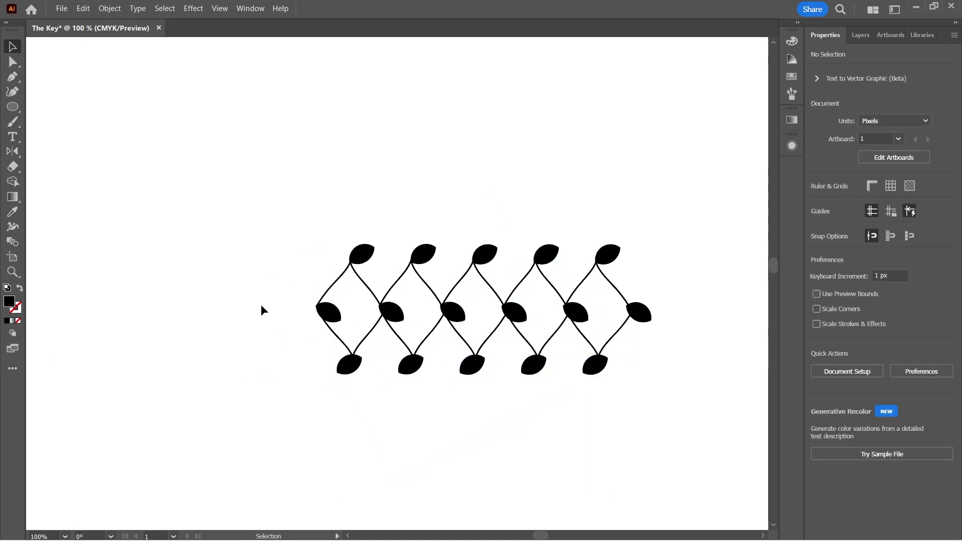
Copy the uppermost zigzag stems, paste them and move the copy beneath the third row of leaves
left_click_drag(296, 275, 633, 279)
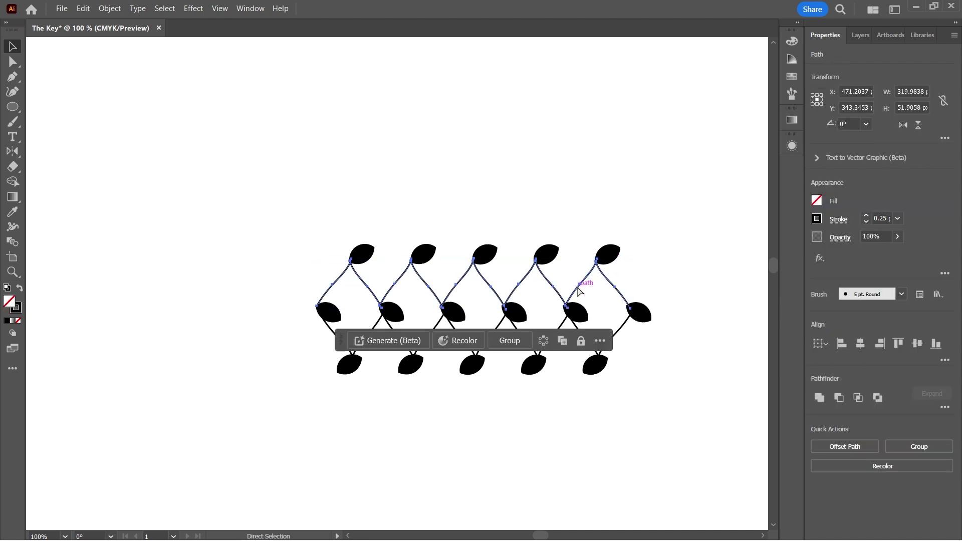
key("ctrl+c")
key("ctrl+v")
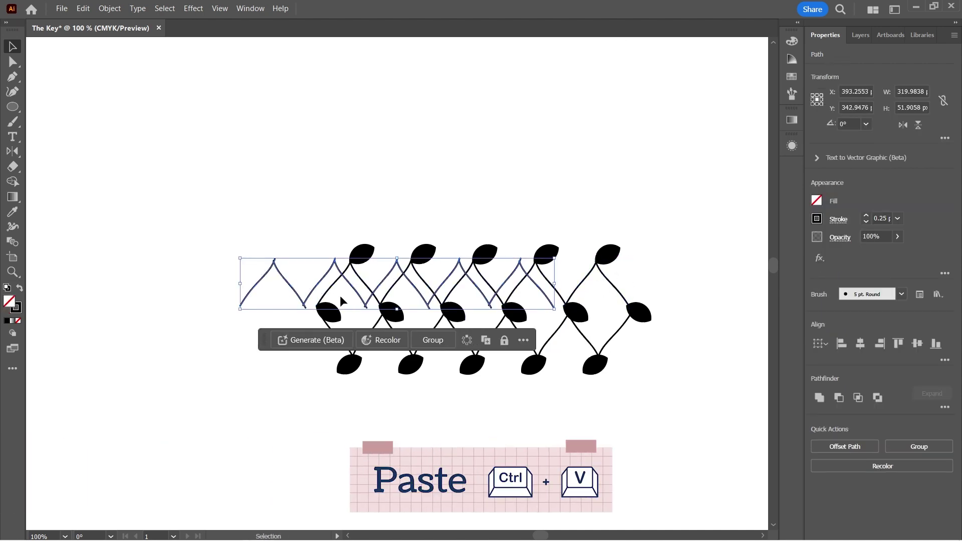
left_click_drag(326, 274, 372, 407)
left_click(419, 200)
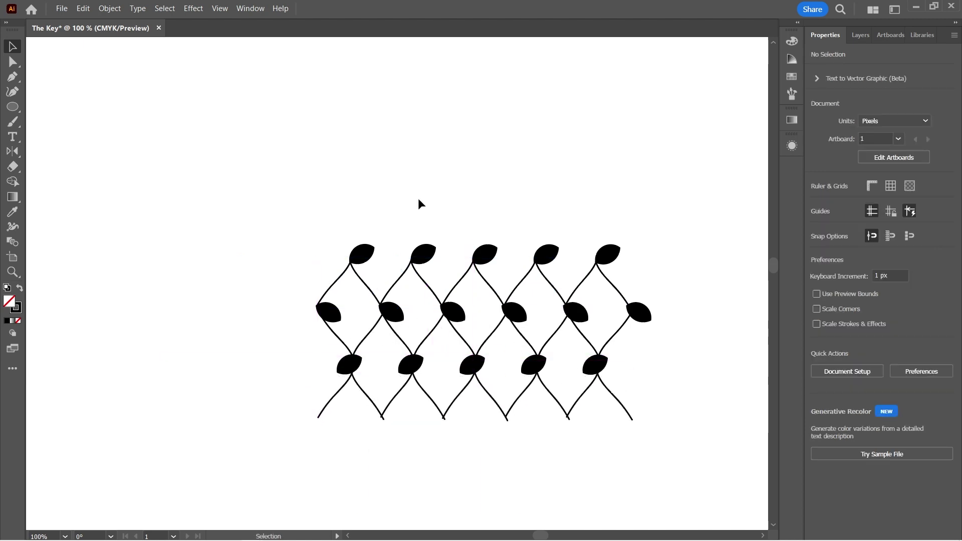
Make a new pattern from all the leaves and stems and set its tile type to Brick by Row
left_click_drag(268, 234, 708, 409)
left_click(110, 8)
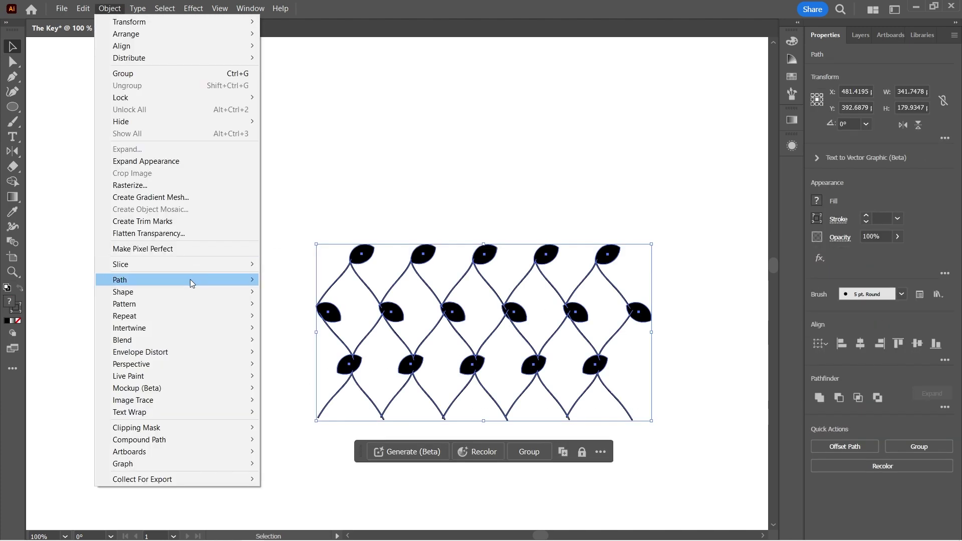
left_click(281, 304)
key("Return")
left_click_drag(793, 92, 159, 96)
left_click(173, 157)
left_click(150, 185)
Set the pattern tile's height to 179 px
key("Up")
key("Up")
key("Up")
key("Up")
key("Up")
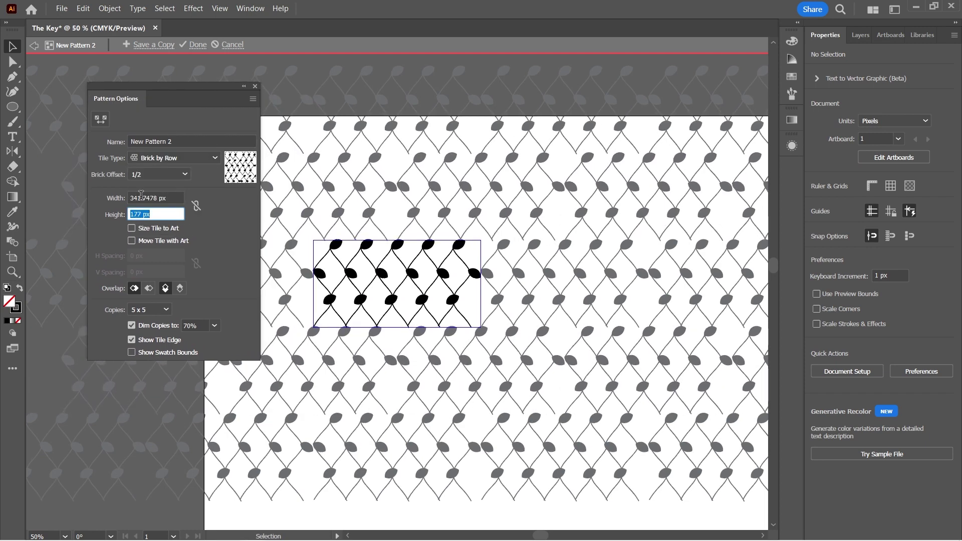
key("Up")
key("Up")
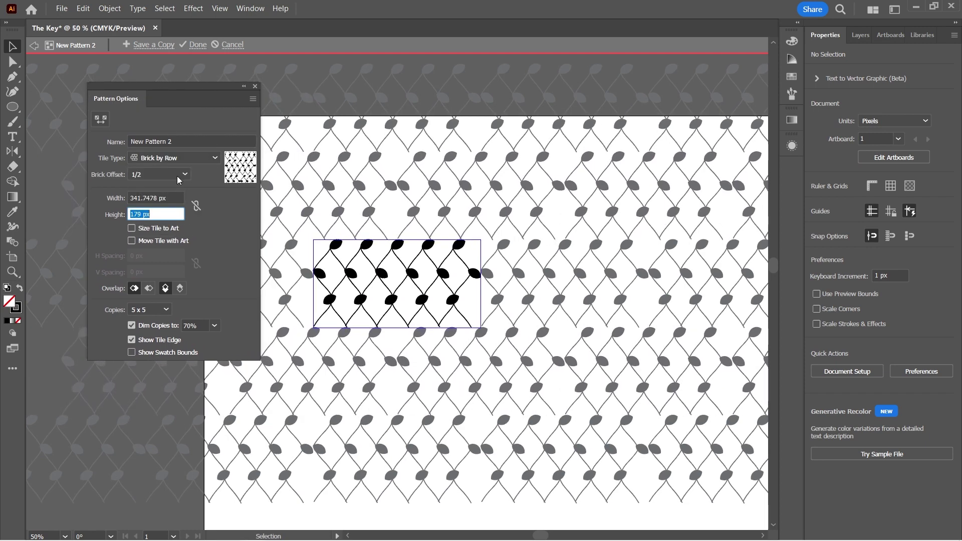
Link the tile's width and height and reduce the height to 166 px so neighbouring tiles connect
left_click(196, 206)
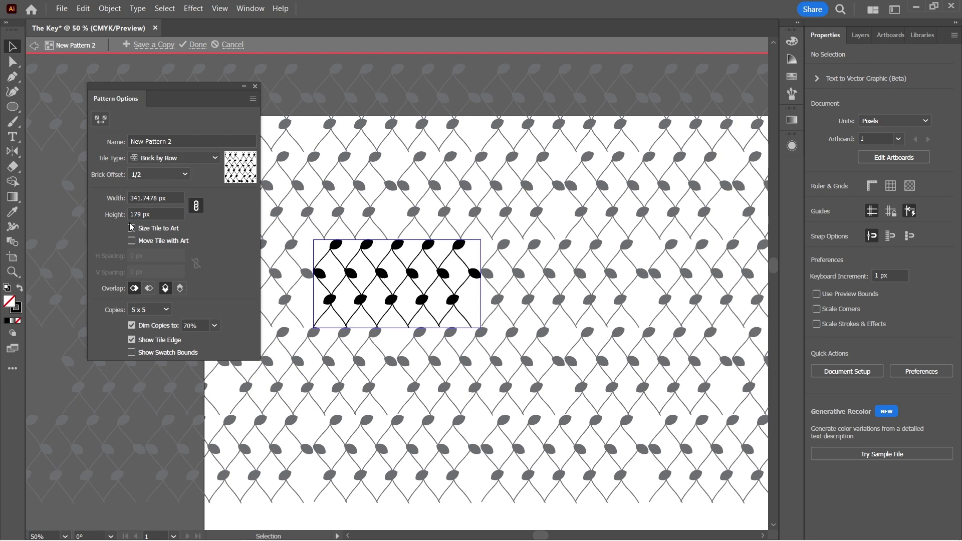
left_click(142, 214)
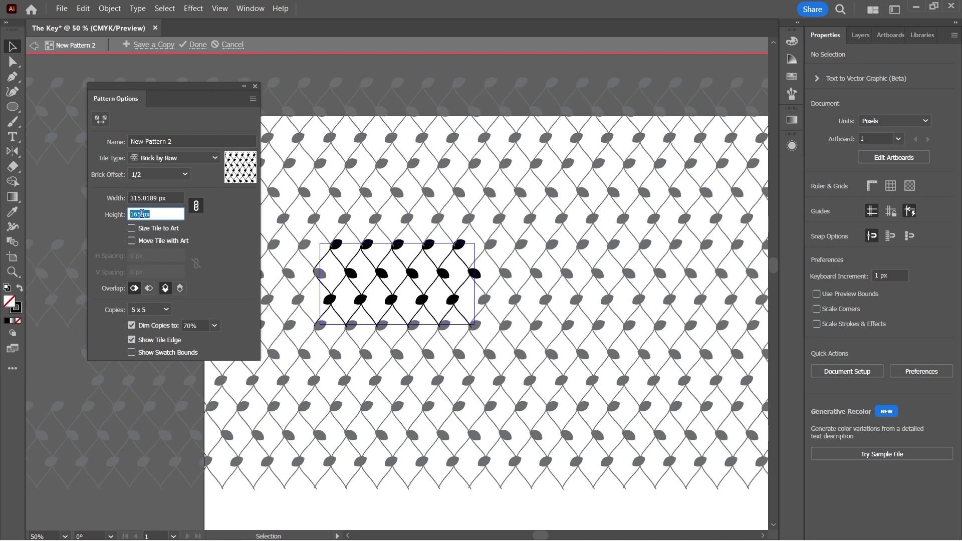
key("Down")
key("Up")
key("Up")
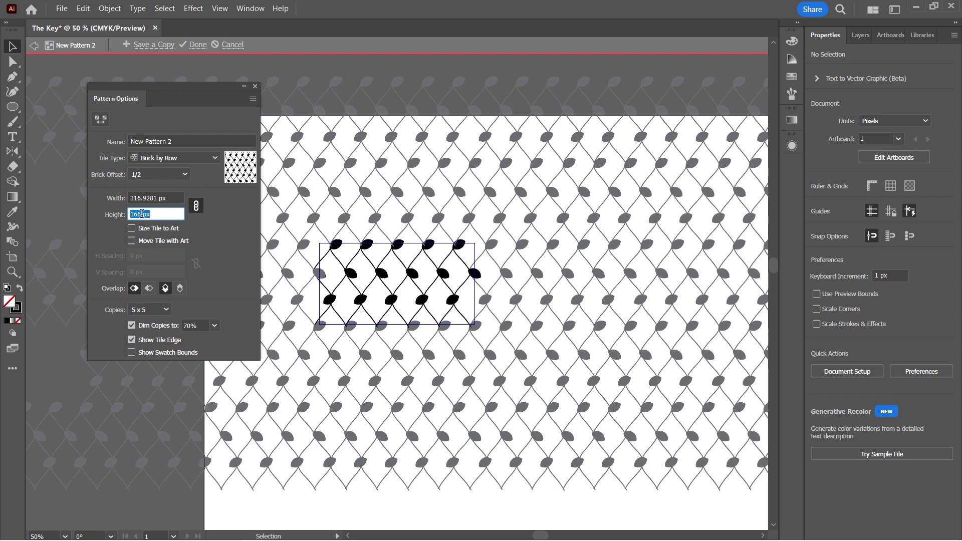
Unlink the tile dimensions and set the tile's width to 316 px
left_click(138, 199)
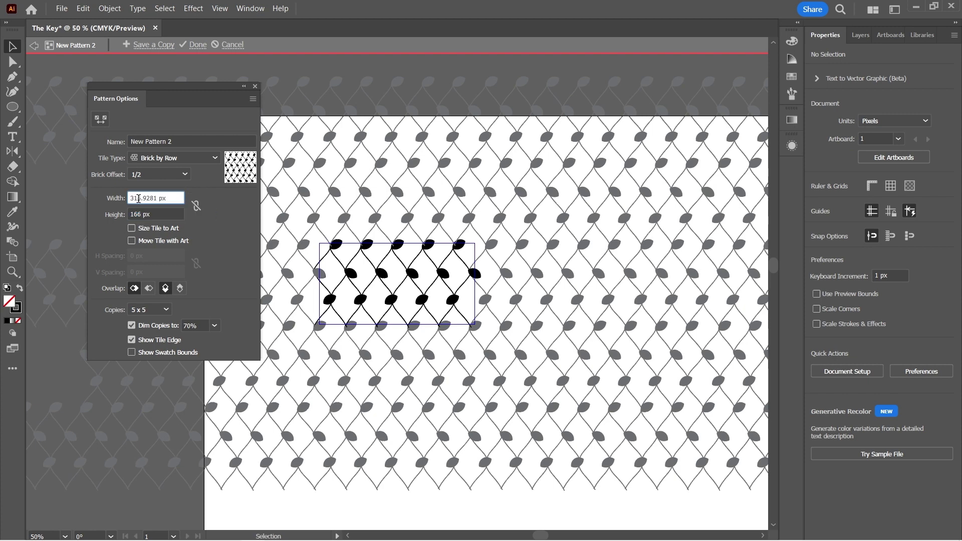
key("Up")
key("Up")
key("Up")
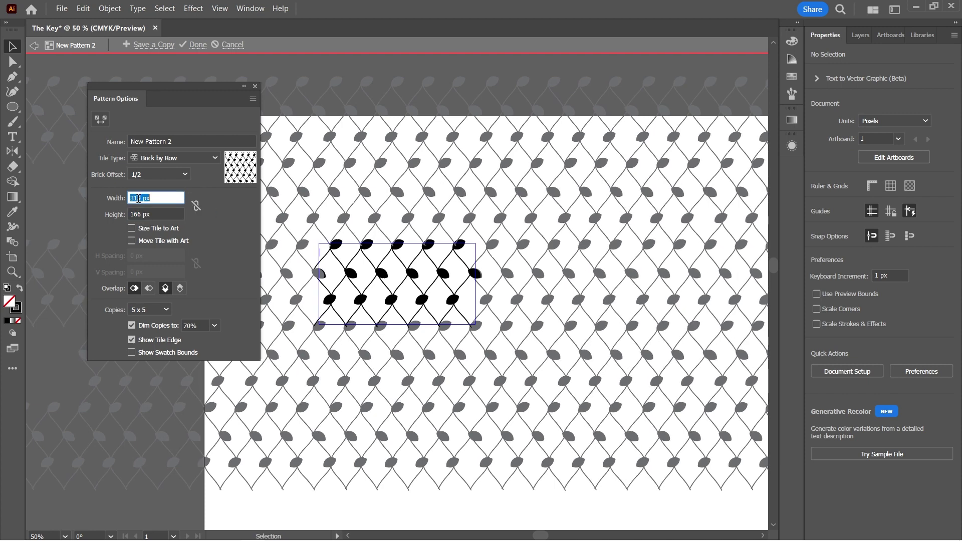
key("Down")
key("Down")
key("Down")
Set the pattern tile's height to 167 px, leaving the width independent
left_click(165, 213)
key("Up")
key("Up")
key("Up")
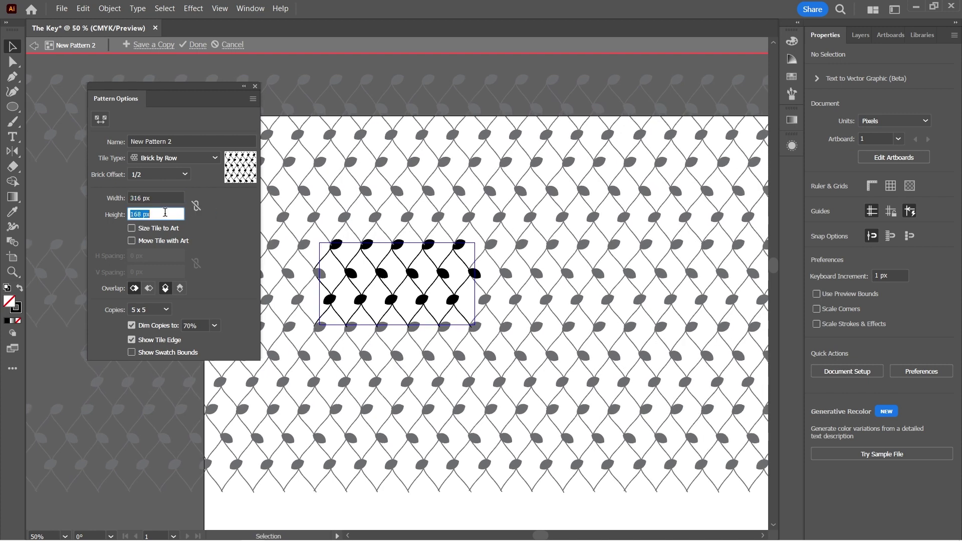
key("Down")
key("Down")
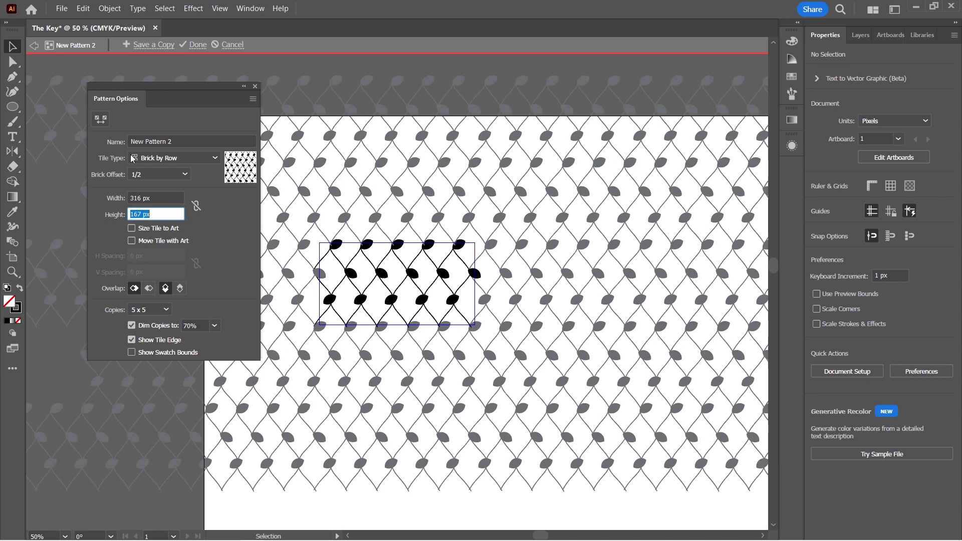
Name the pattern "Fish Net" and finish pattern editing
left_click(151, 137)
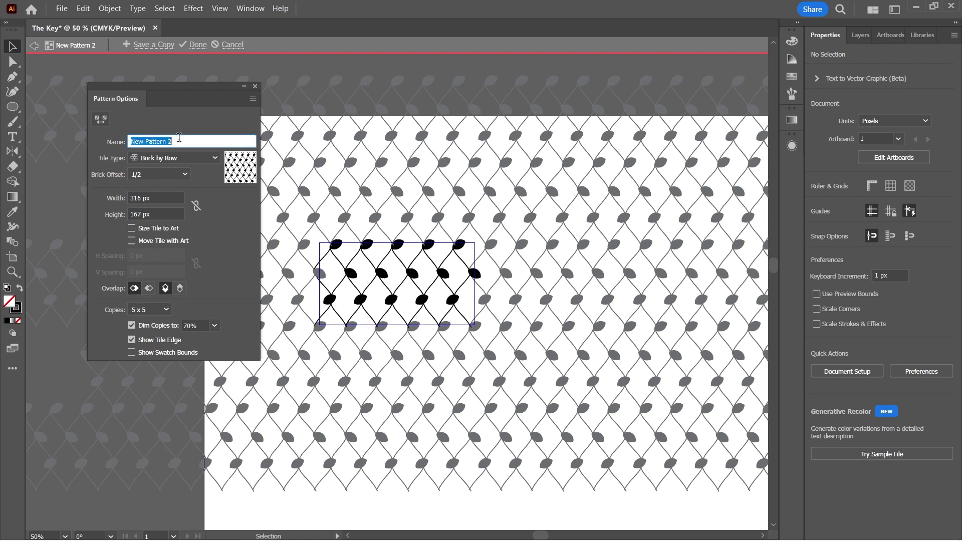
type("Fish Net")
left_click(198, 45)
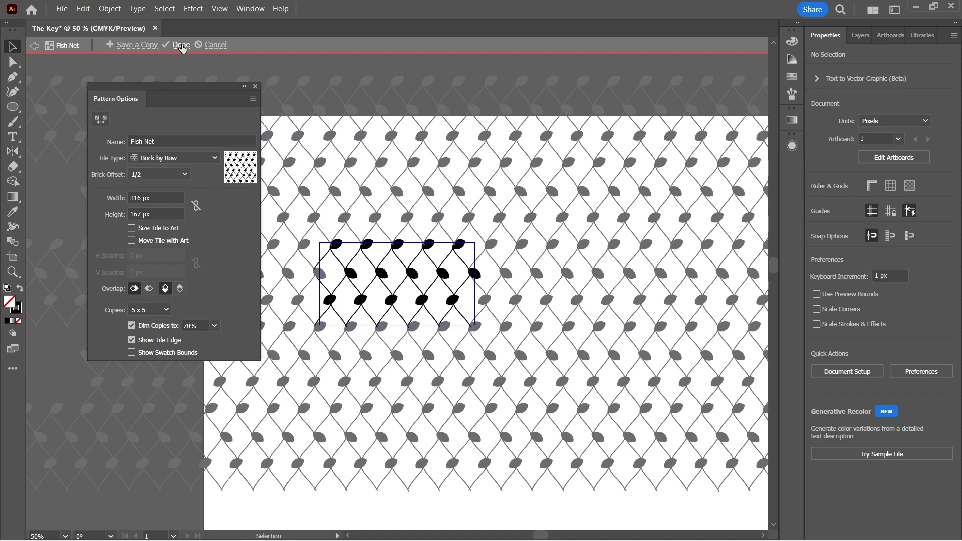
Move the leaf and stem artwork off the artboard beyond its upper-left corner and rename its layer to "Fish Net"
left_click_drag(554, 227, 318, 389)
left_click_drag(419, 289, 86, 85)
left_click(864, 31)
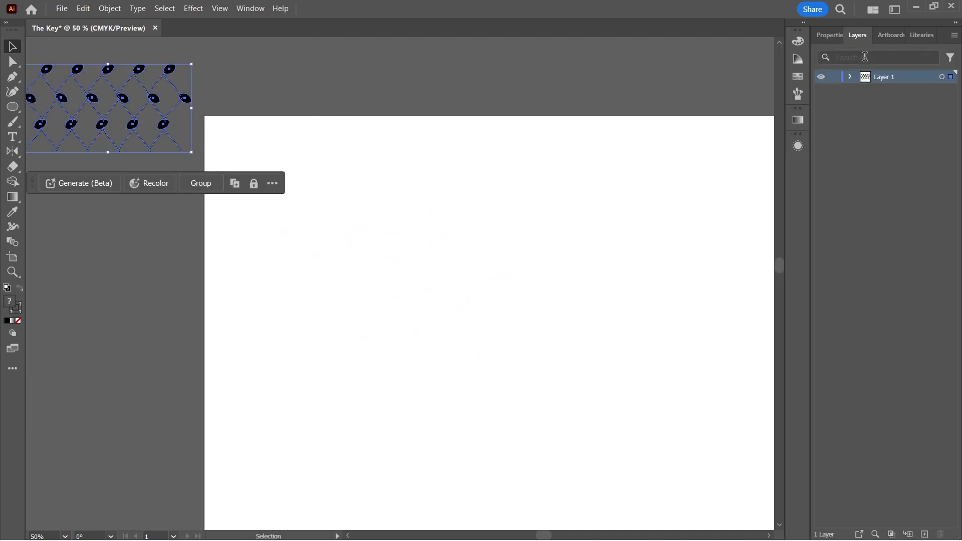
double_click(891, 77)
type("Fish Net")
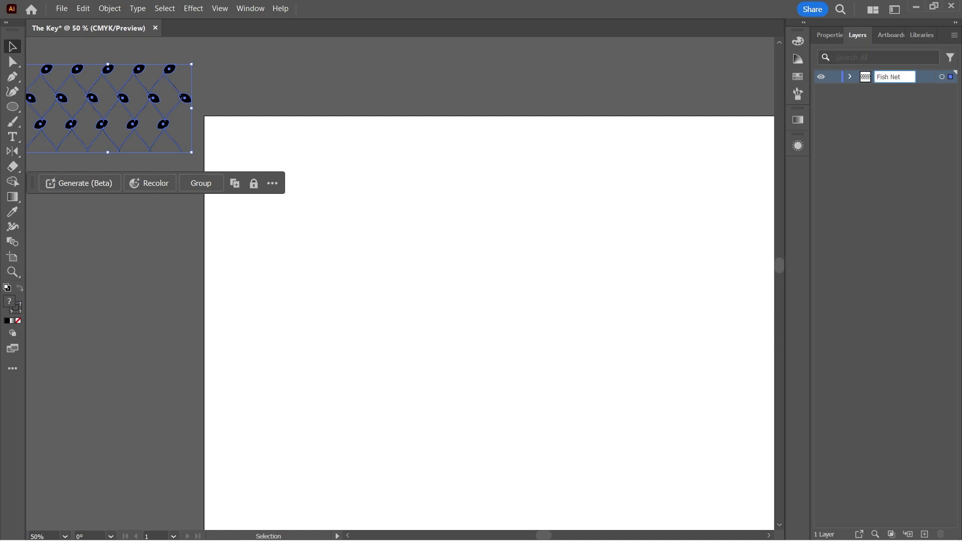
key("Return")
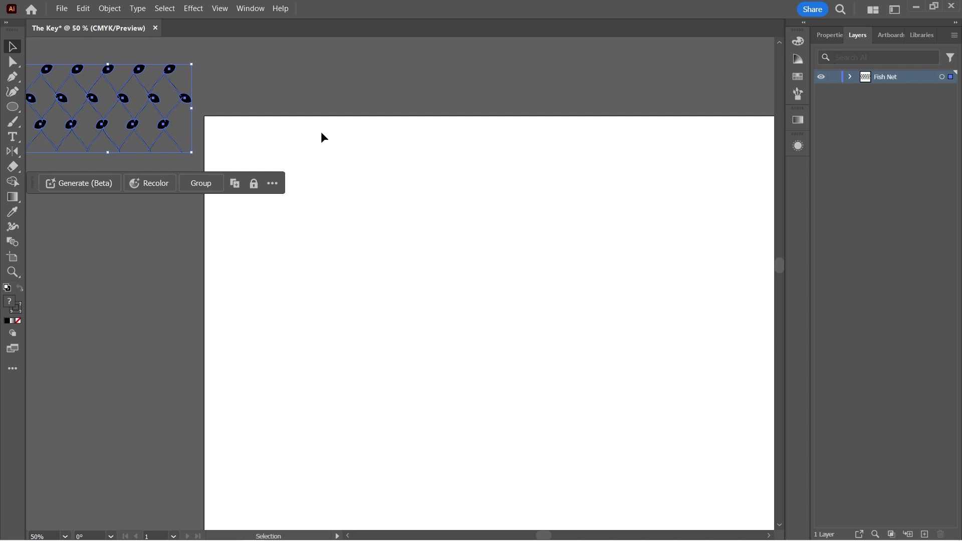
left_click(177, 261)
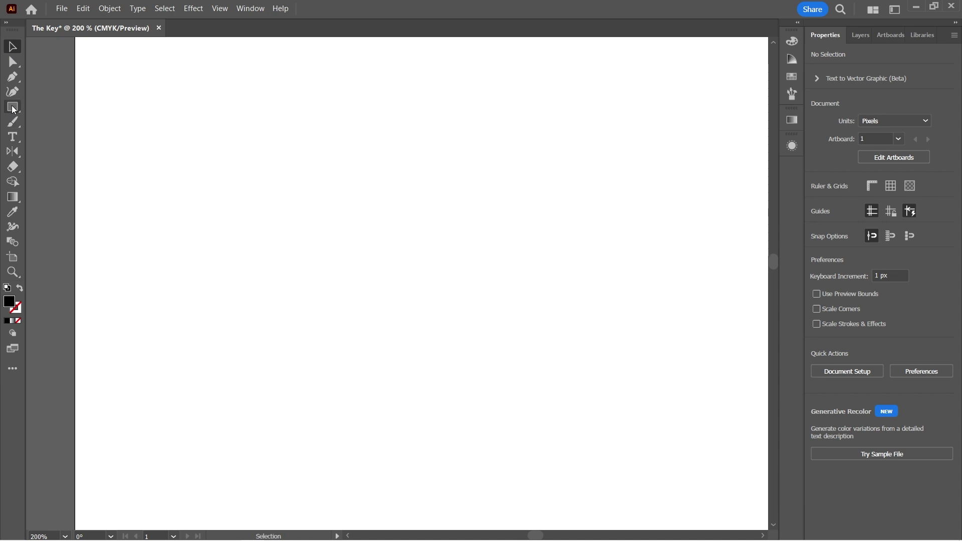
Draw a black rectangle about 62 by 14 px and fully round its upper-left corner
left_click(13, 106)
left_click_drag(225, 197, 347, 224)
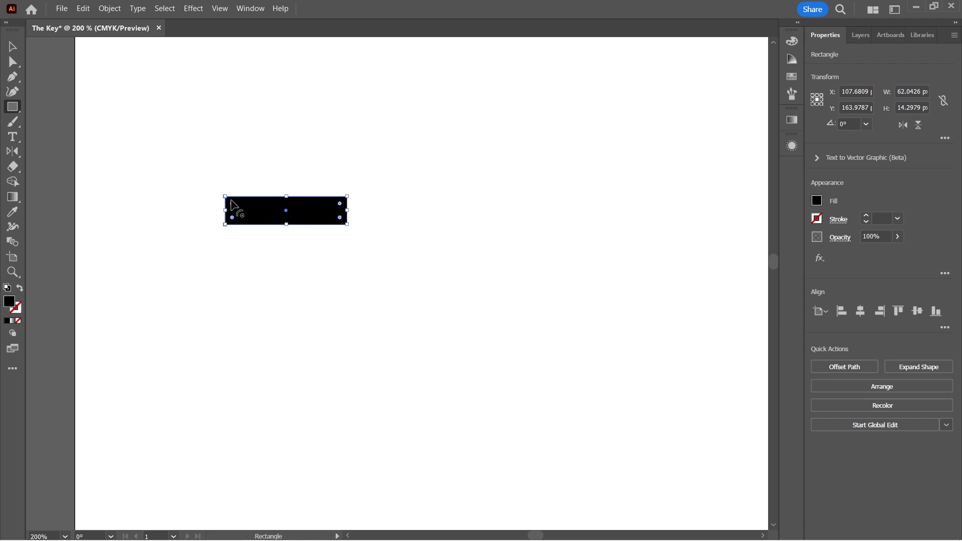
left_click_drag(233, 204, 261, 238)
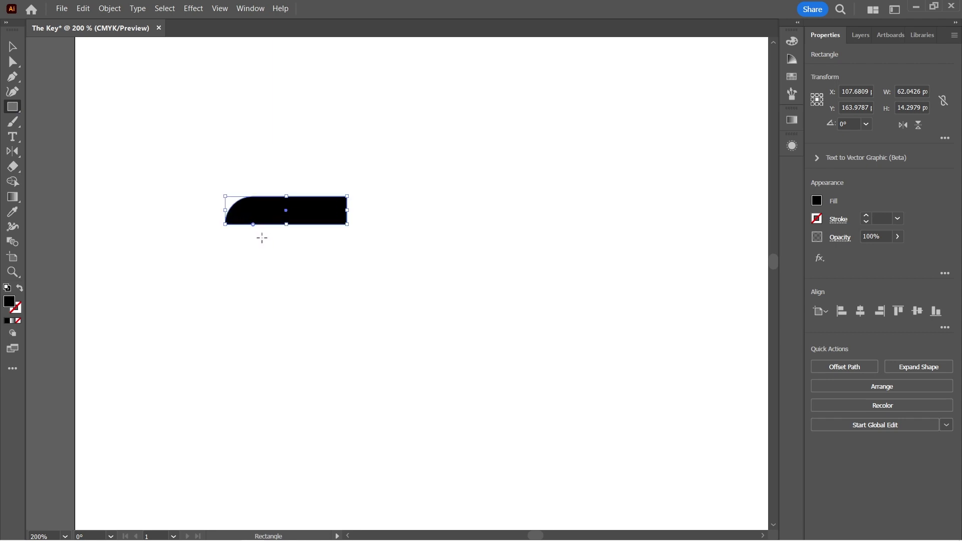
Reshape the rectangle's rounded end with the Curvature tool into a curved point that hooks downward
left_click(10, 94)
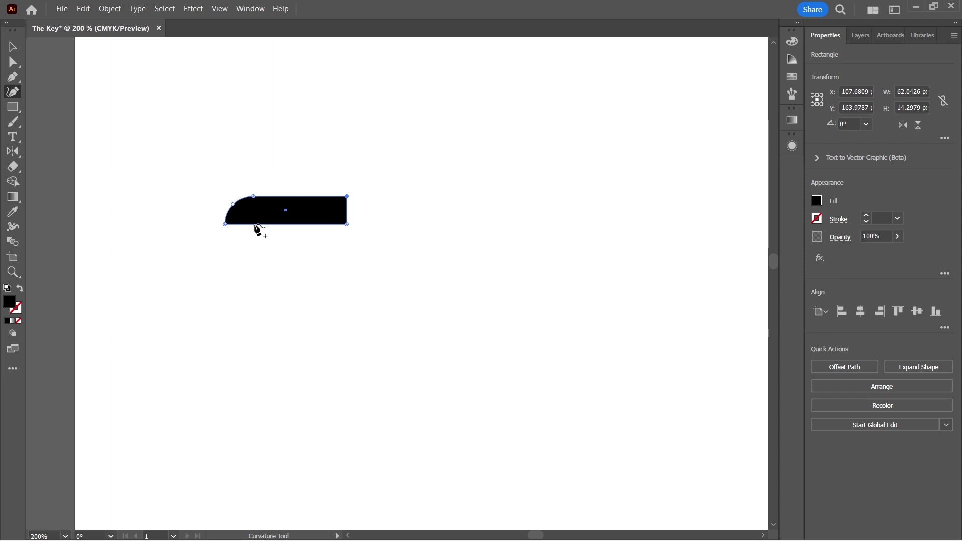
left_click(255, 224)
left_click_drag(224, 237, 215, 255)
double_click(224, 224)
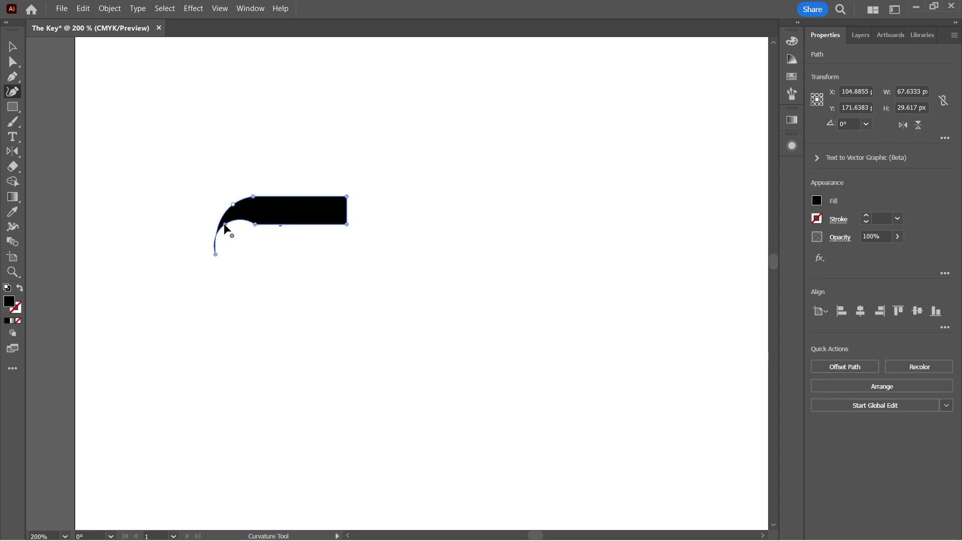
left_click_drag(235, 228, 235, 229)
key("v")
left_click(172, 182)
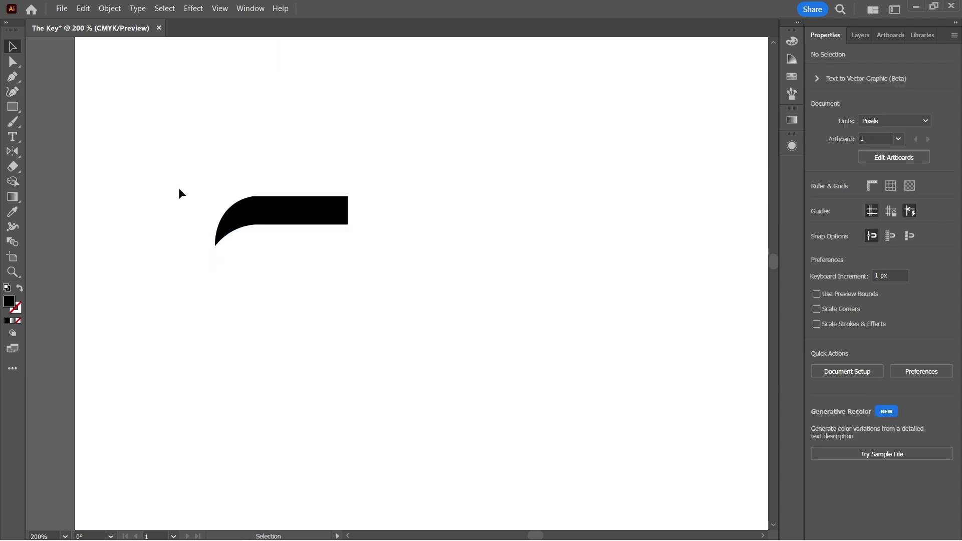
Copy the hooked bar and paste a duplicate of it
left_click(258, 214)
key("ctrl+c")
key("a")
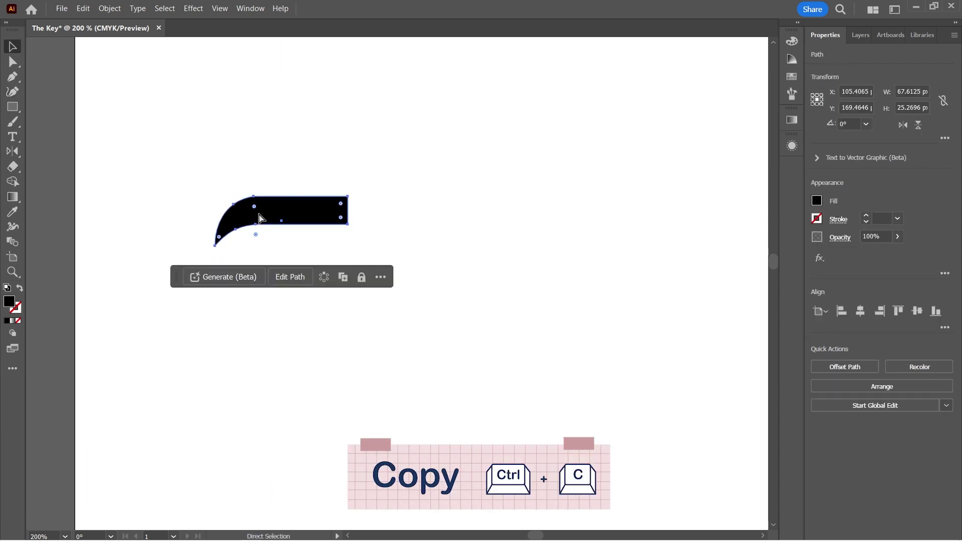
key("ctrl+v")
key("v")
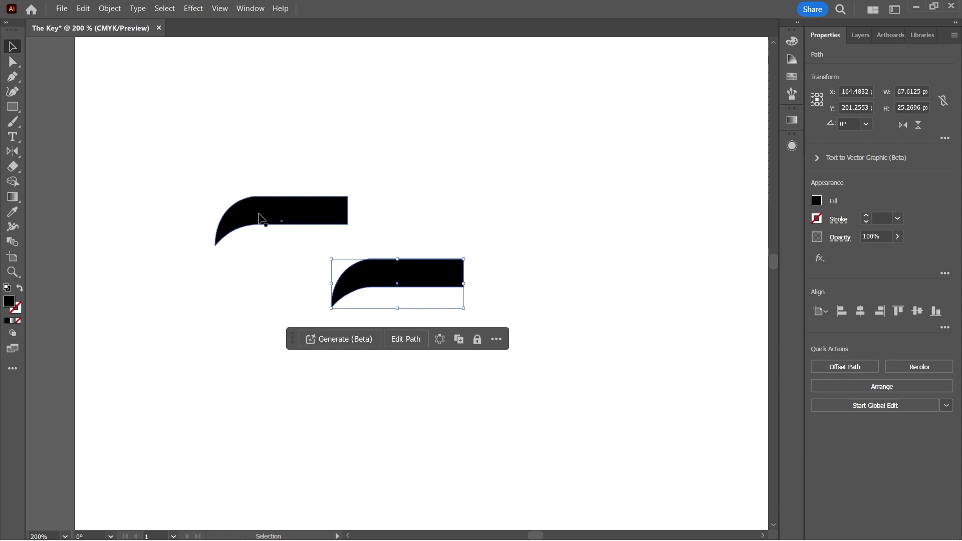
Reflect the pasted bar across the vertical axis and across the horizontal axis so its hook points up
key("o")
key("Return")
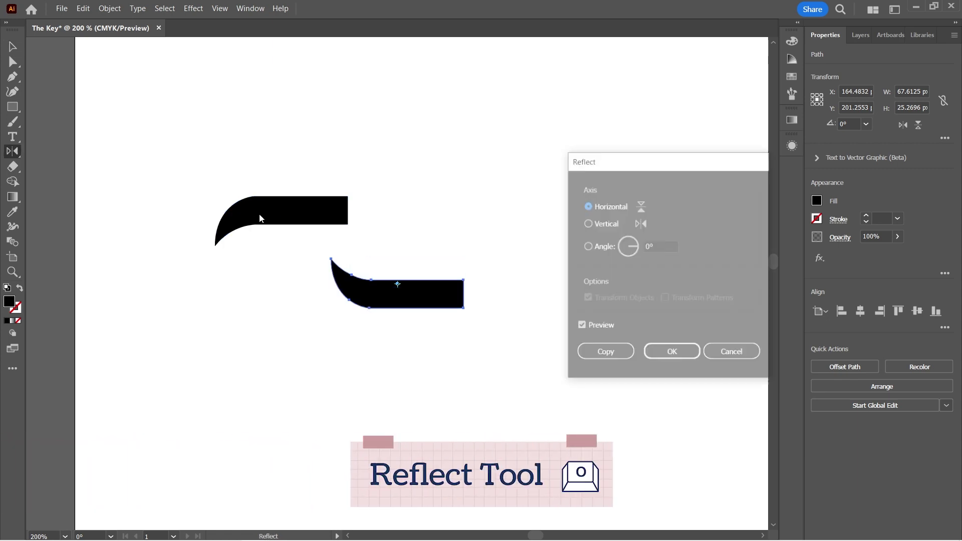
left_click(587, 224)
left_click(672, 353)
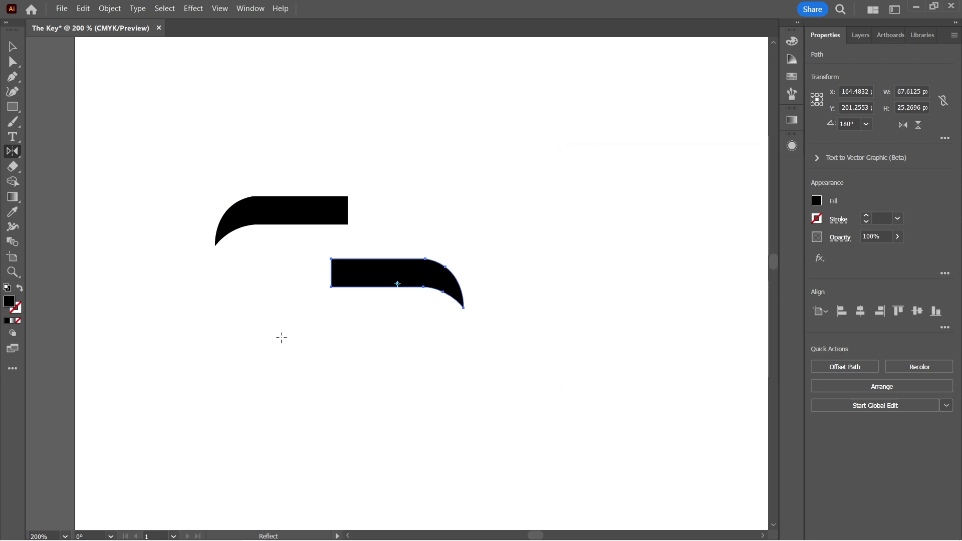
key("Return")
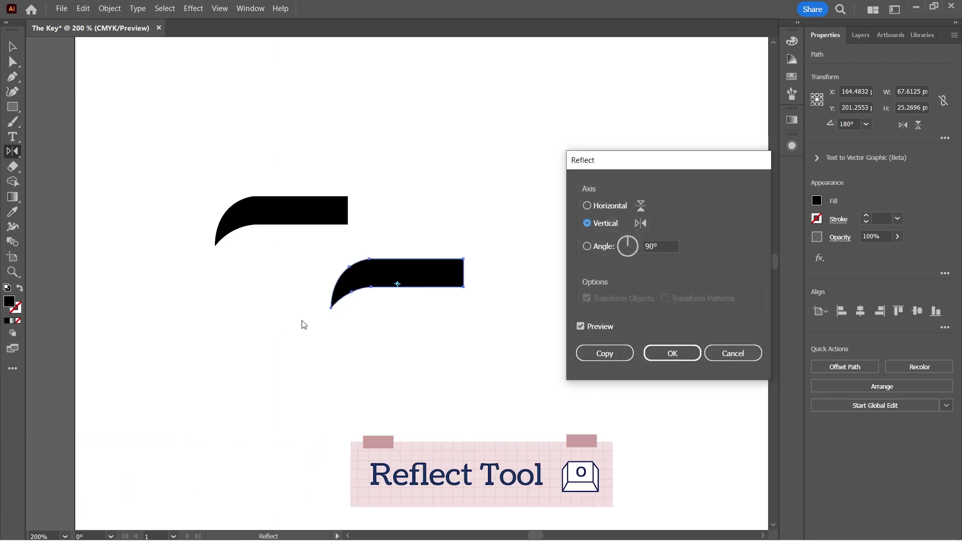
left_click(587, 206)
left_click(672, 353)
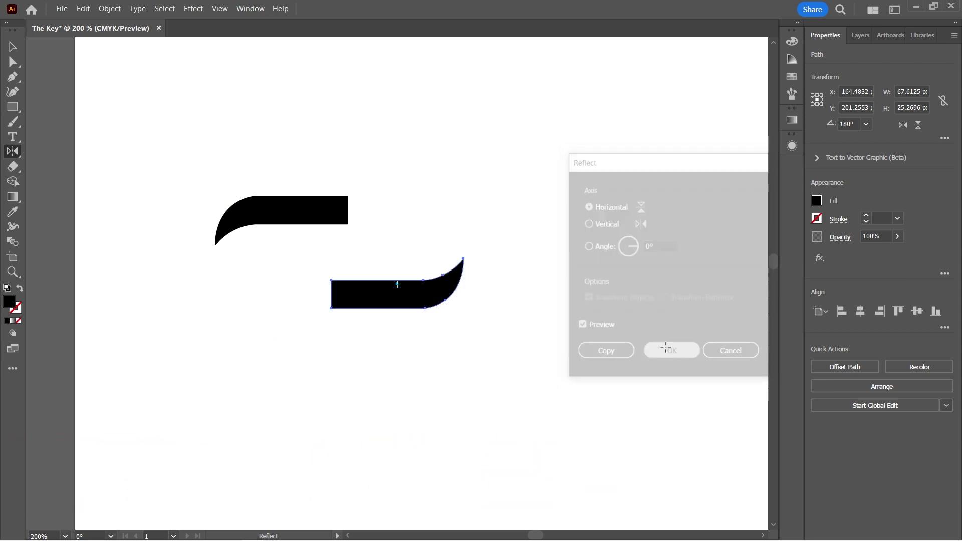
Overlap the reflected bar with the original so their straight parts line up, and fill the original bar with teal
key("v")
left_click_drag(366, 290, 294, 211)
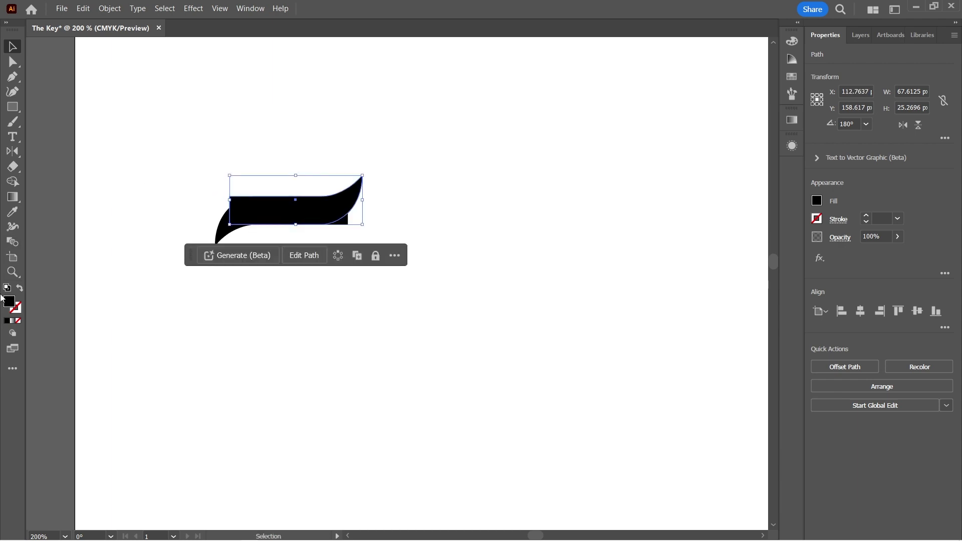
left_click(223, 234)
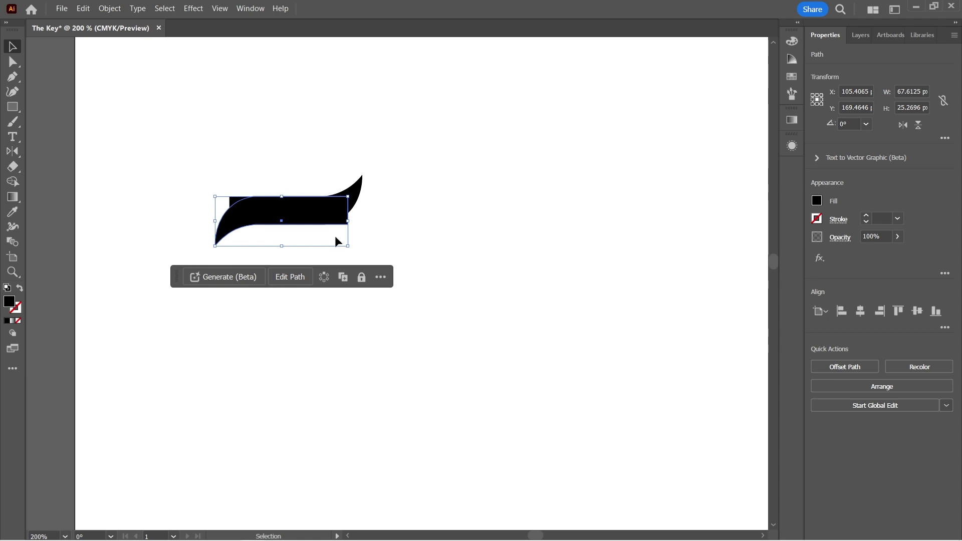
left_click(792, 76)
left_click(698, 83)
left_click(412, 144)
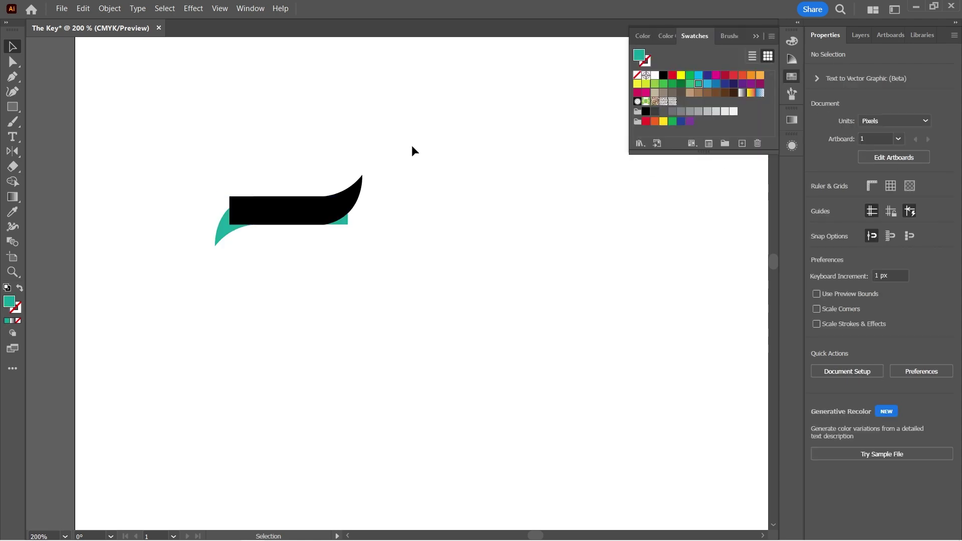
Merge the two overlapping bars, including both hooked tips, into one S-shaped bar with the Shape Builder tool
left_click_drag(183, 179, 374, 277)
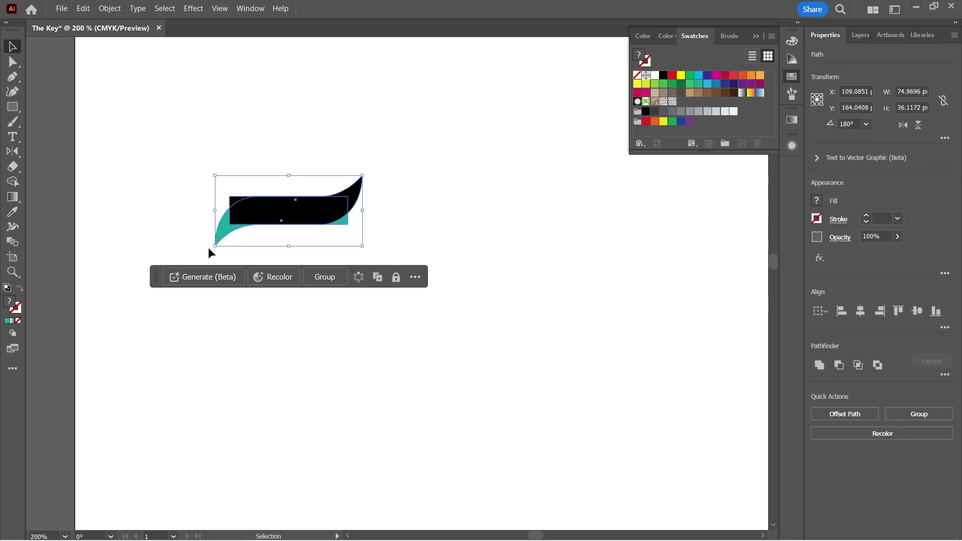
left_click(12, 182)
left_click_drag(232, 228, 248, 218)
left_click_drag(316, 214, 353, 198)
key("v")
left_click(156, 155)
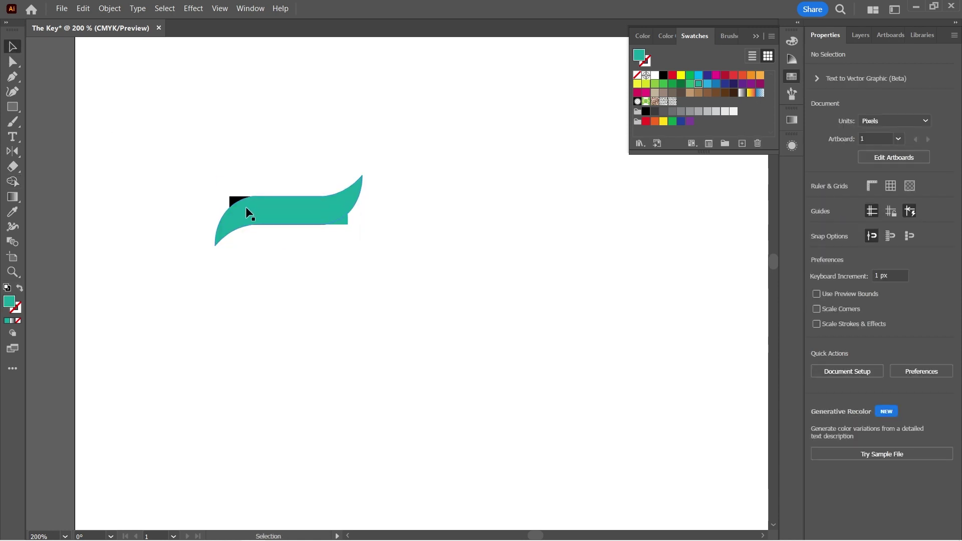
Separate and delete the leftover pieces beneath the merged S-shaped bar, and fill the bar with black
left_click(266, 206)
left_click_drag(267, 206, 266, 136)
left_click_drag(180, 189, 351, 256)
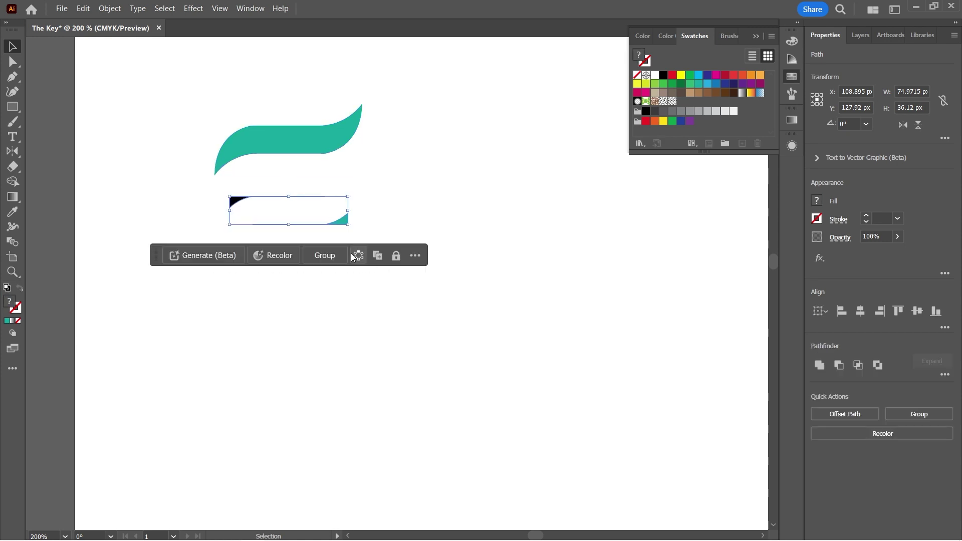
key("Delete")
left_click(273, 136)
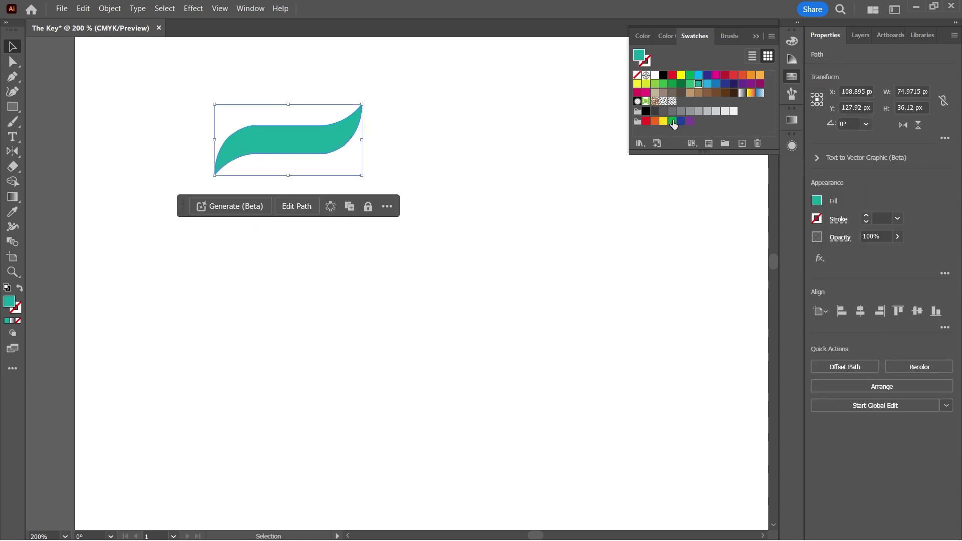
left_click(645, 111)
Smooth the S-shaped bar's upper-left and lower-right bends with the Curvature tool and narrow the bar to about 44 px wide
key("ctrl+plus")
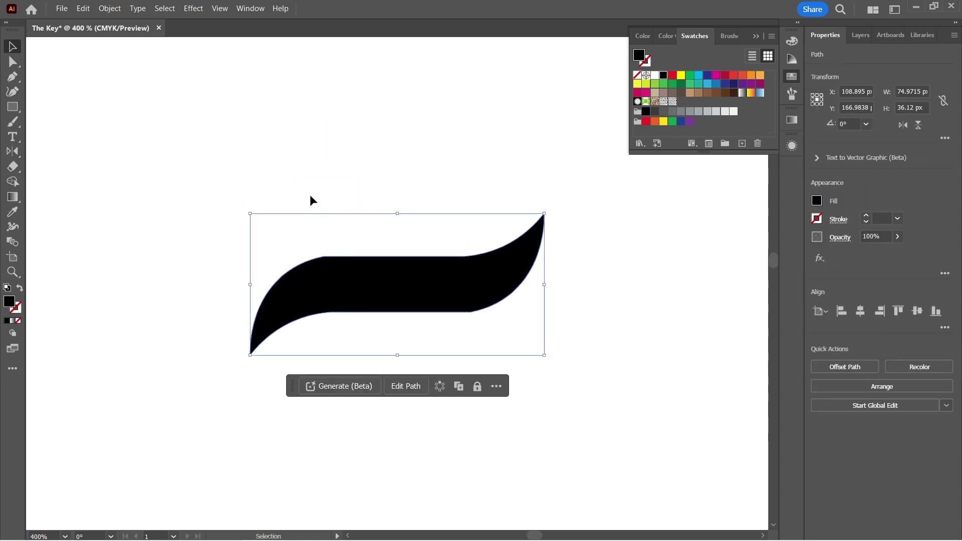
left_click(15, 91)
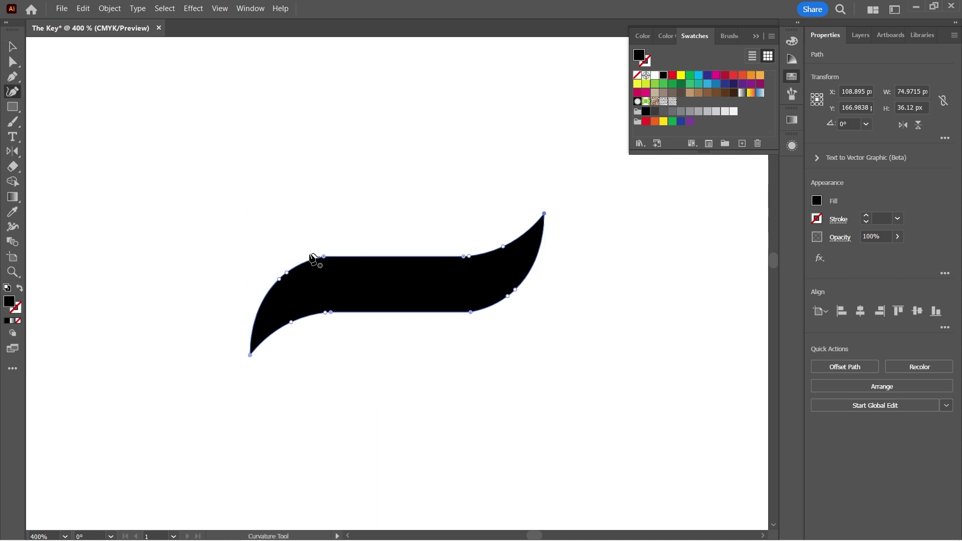
left_click_drag(324, 257, 315, 265)
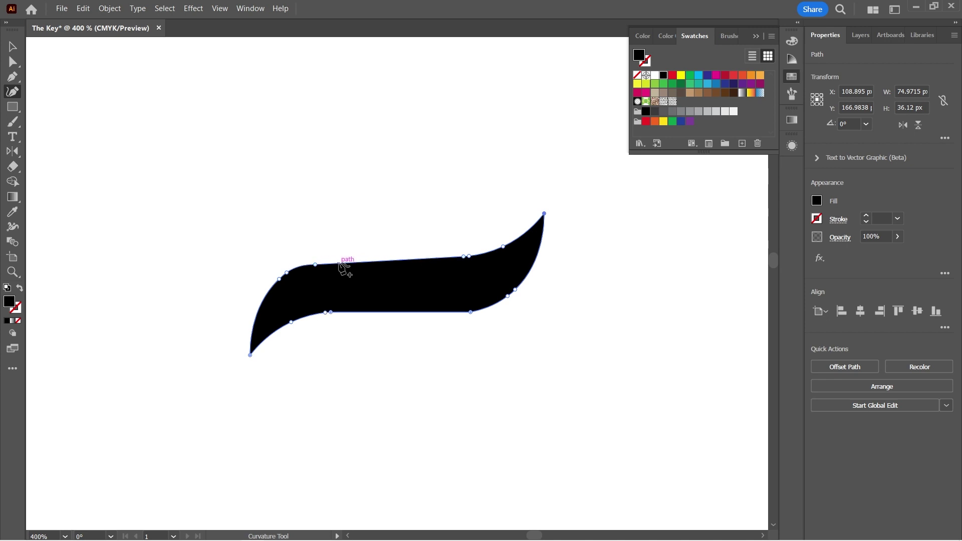
left_click_drag(471, 313, 475, 305)
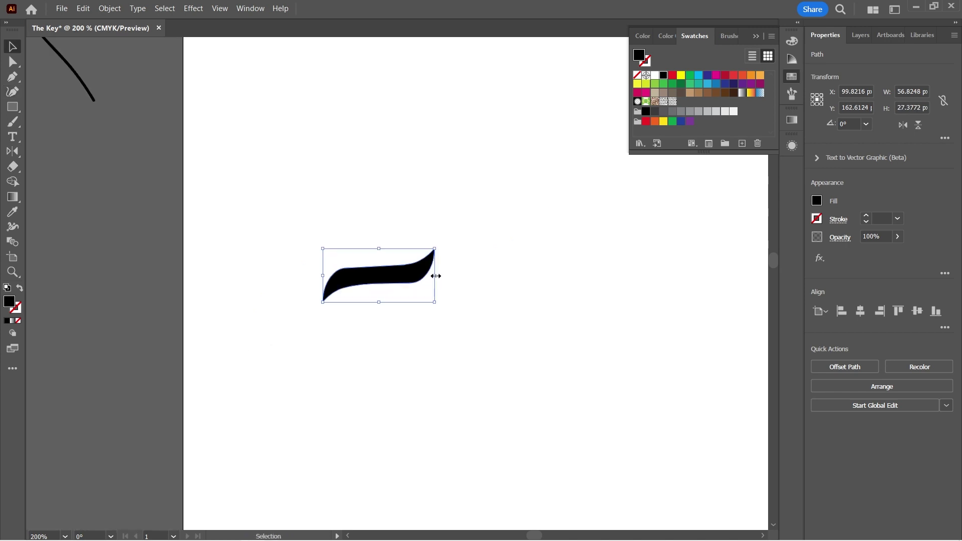
left_click_drag(436, 276, 412, 276)
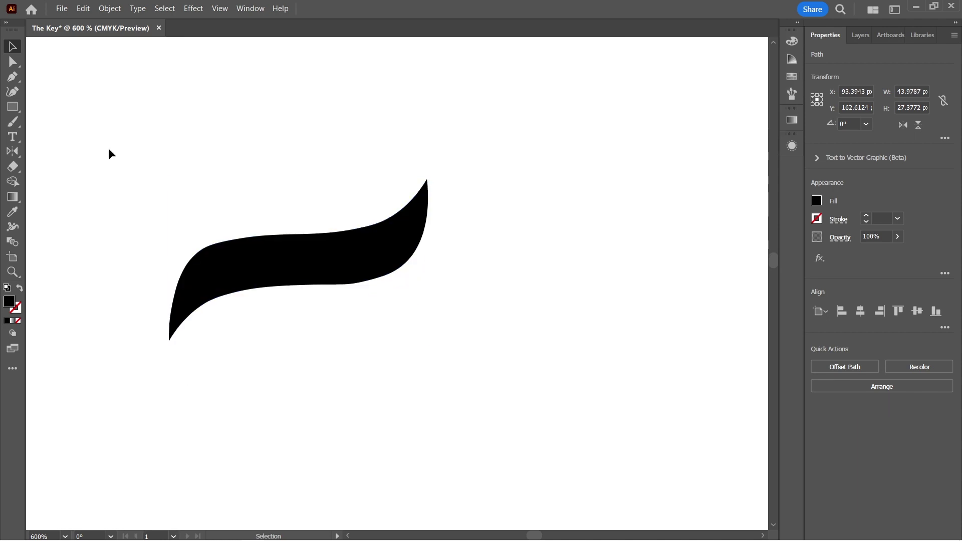
left_click(99, 203)
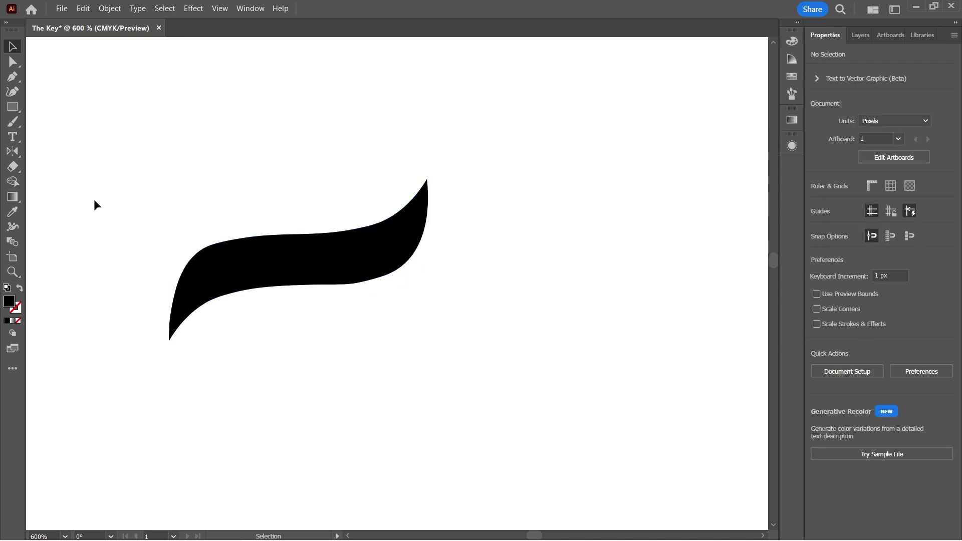
Paste a copy of the S-shaped bar and reflect it across the vertical axis
left_click_drag(92, 199, 497, 342)
key("ctrl+c")
key("a")
key("ctrl+v")
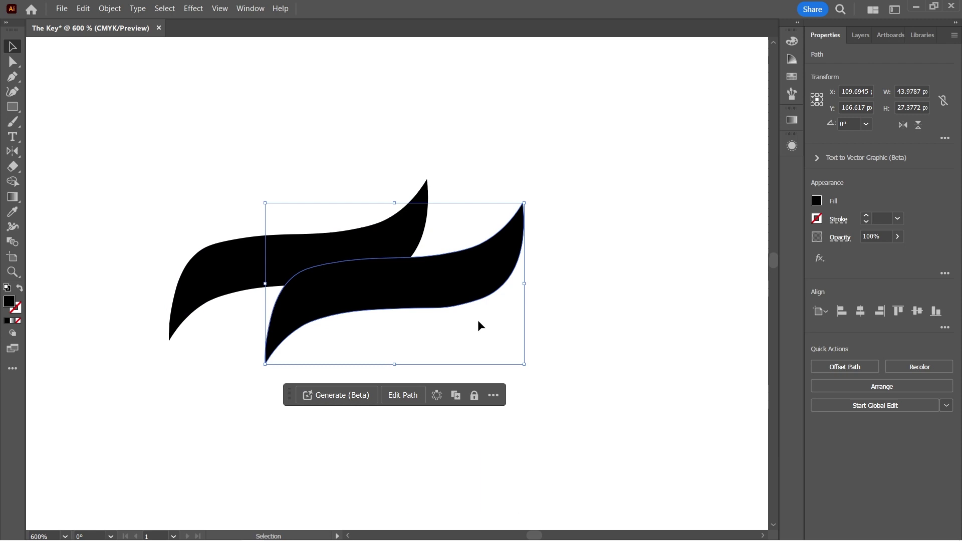
key("o")
key("Return")
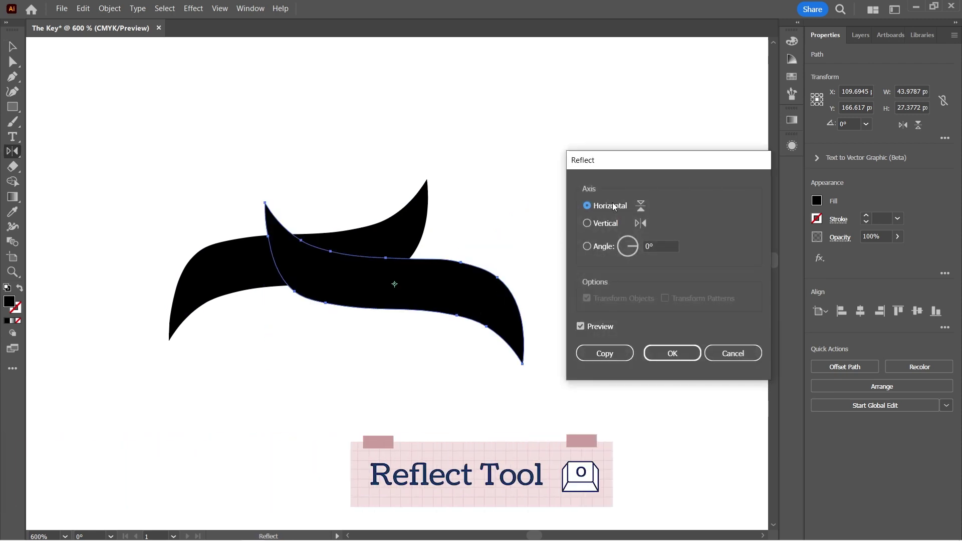
left_click(587, 223)
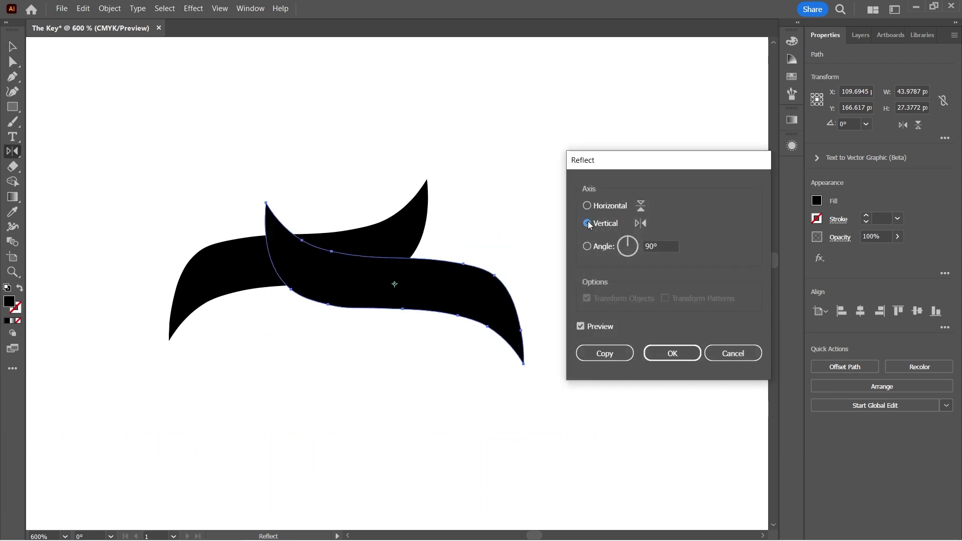
left_click(661, 350)
Join the mirrored bar to the original at their raised tips and group them as a bracket about 48 by 15 px
left_click(12, 47)
left_click_drag(377, 292, 534, 261)
key("ctrl+minus")
key("ctrl+minus")
key("ctrl+minus")
left_click_drag(258, 221, 415, 284)
key("ctrl+g")
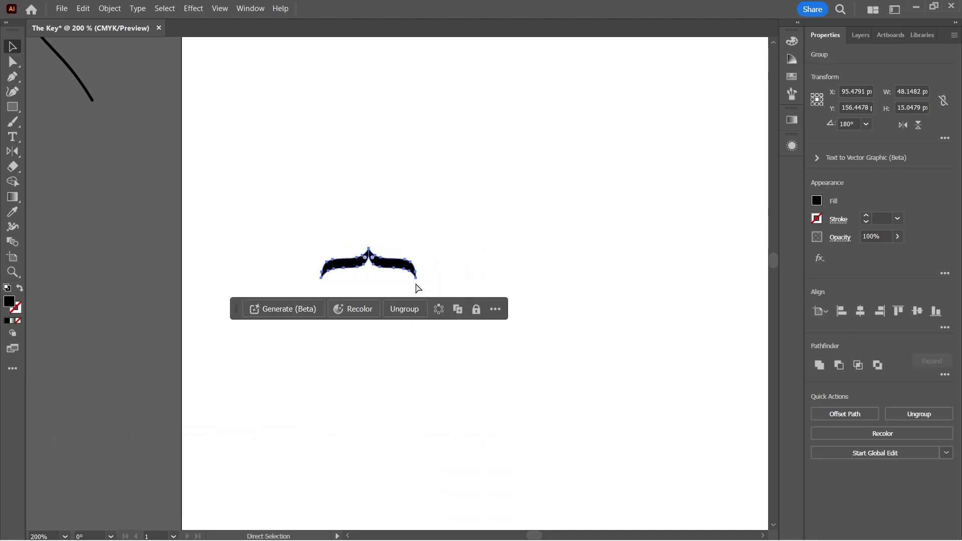
Duplicate the bracket group and place the copy end to end with the original in a row
key("ctrl+c")
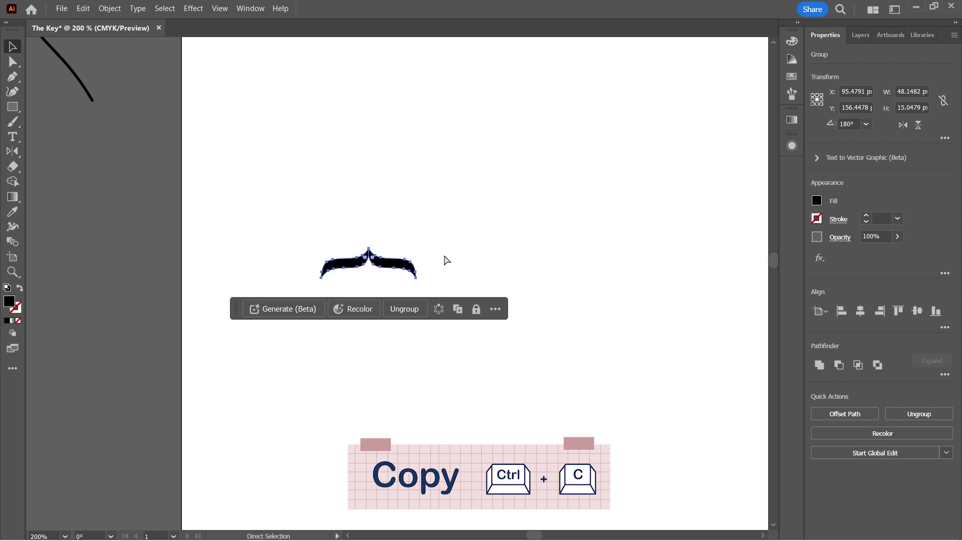
key("ctrl+v")
left_click_drag(435, 269, 469, 258)
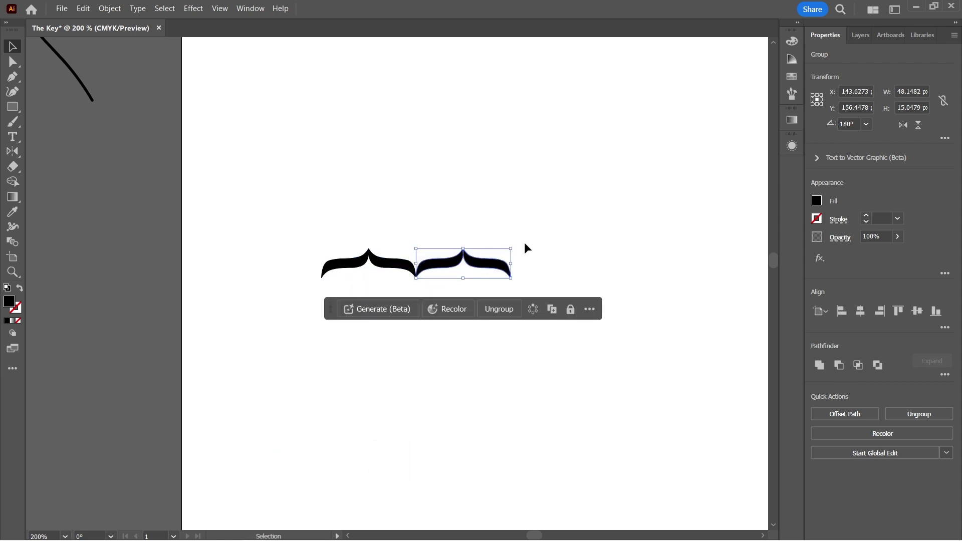
Duplicate the row of two brackets and place the copy directly below the original row
left_click(521, 236)
left_click_drag(535, 219, 301, 297)
key("ctrl+c")
key("ctrl+v")
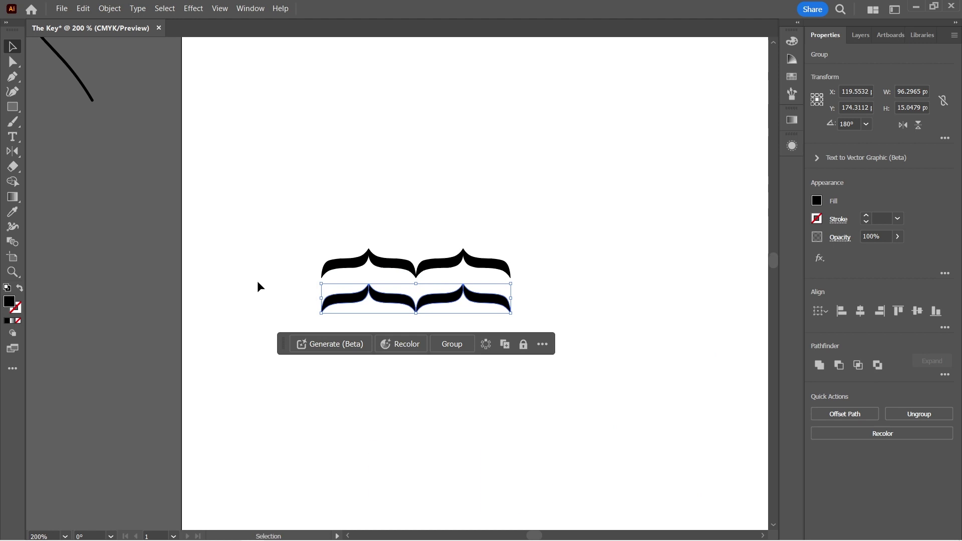
left_click(258, 283)
Rotate both bracket rows together by 90 degrees into vertical columns and move them toward the artboard's upper left
left_click_drag(294, 326, 512, 295)
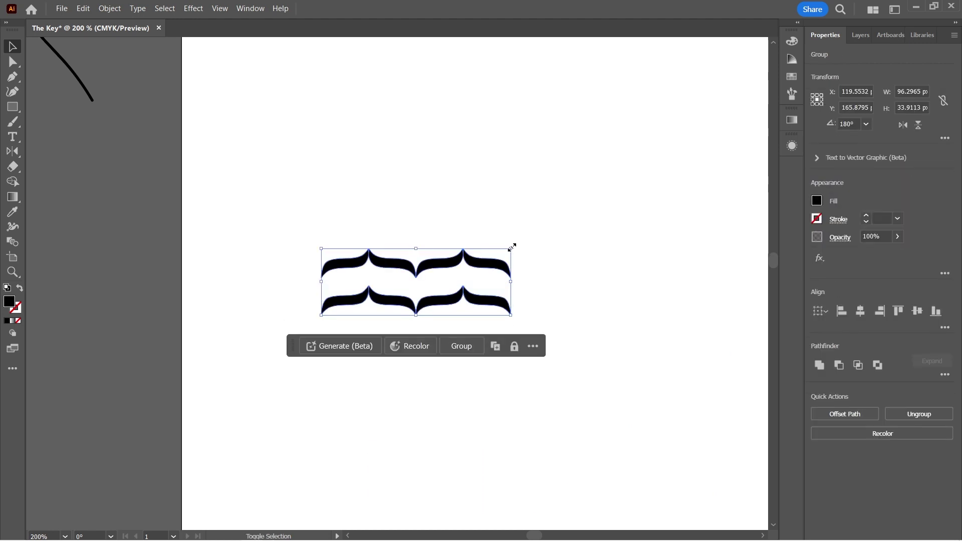
left_click_drag(511, 247, 433, 377)
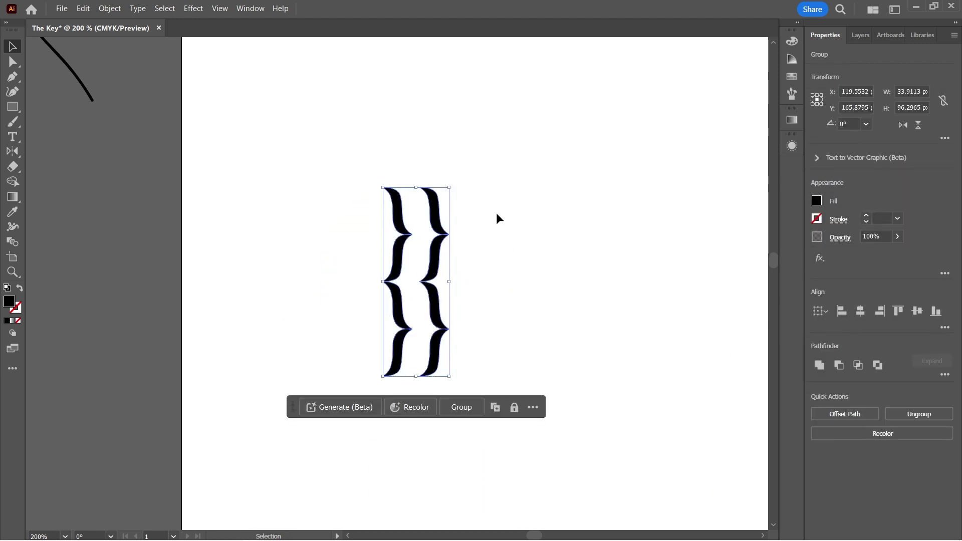
left_click_drag(444, 251, 362, 210)
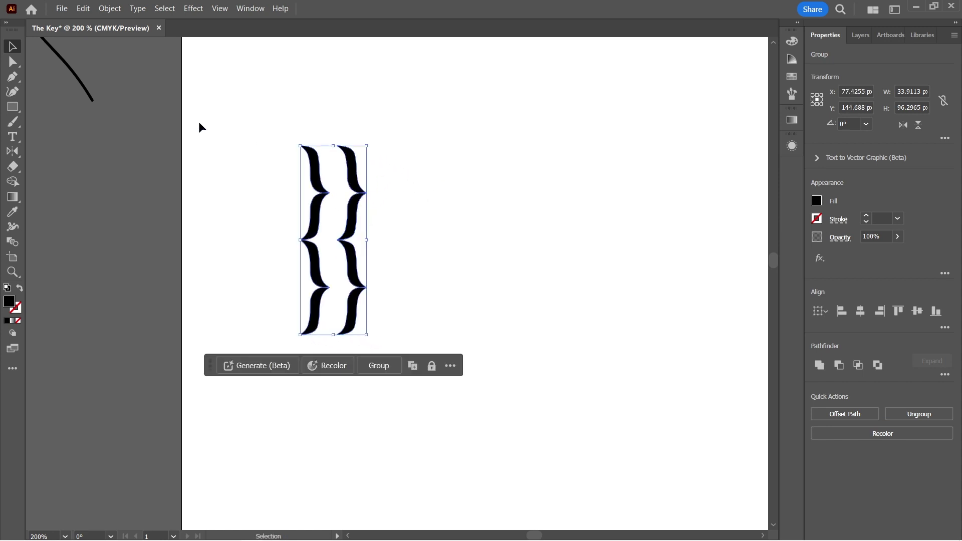
Make a pattern from the bracket columns, name it Olive Leaves and finish pattern editing
left_click(110, 9)
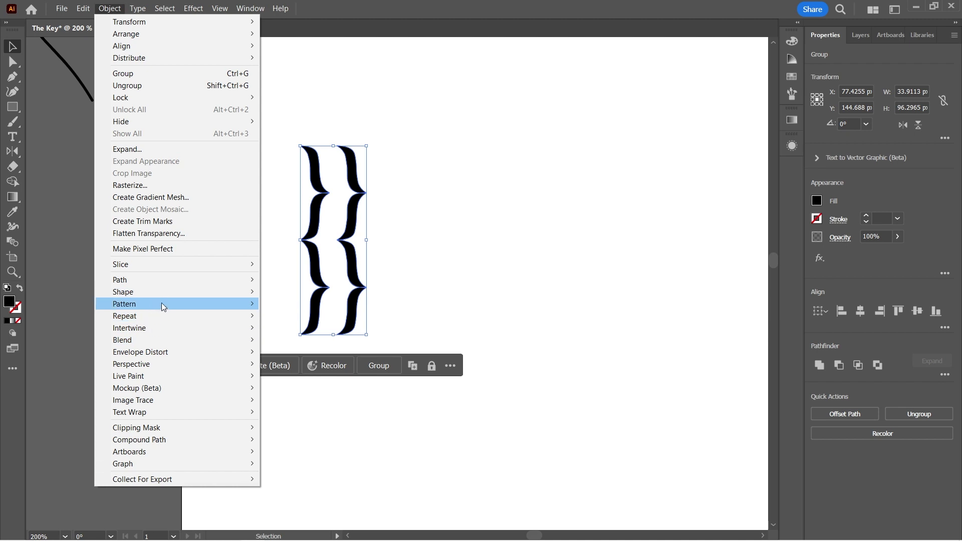
mouse_move(196, 304)
left_click(278, 306)
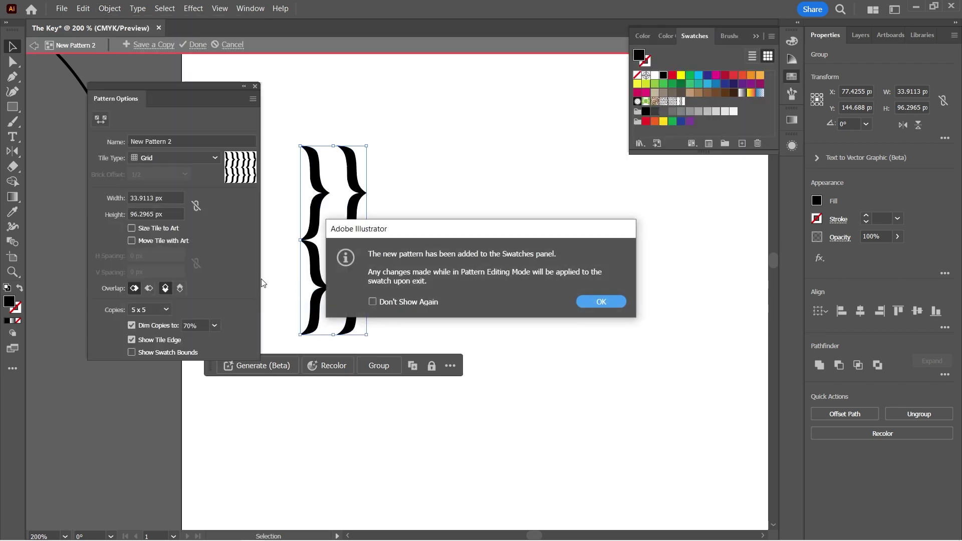
left_click(592, 303)
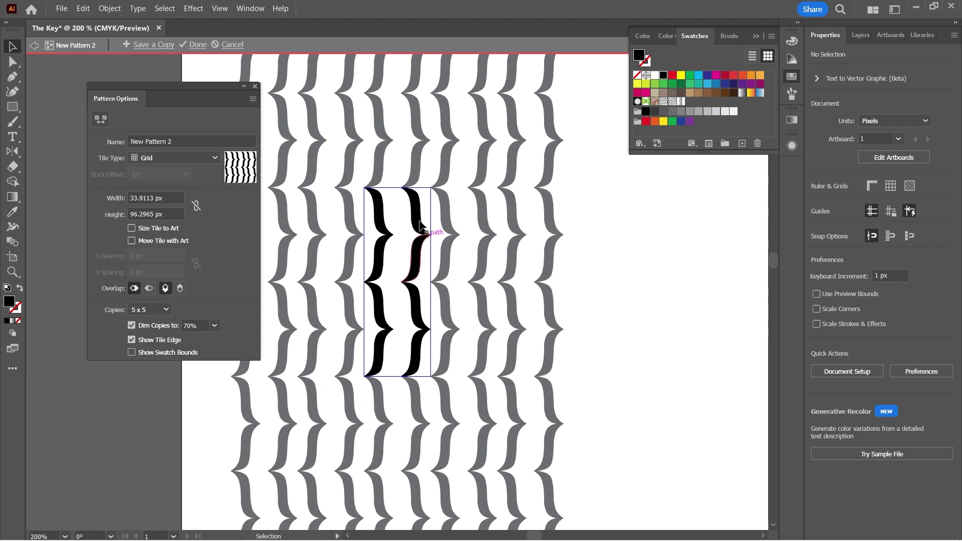
triple_click(153, 142)
type("Olive Leaves")
mouse_move(185, 536)
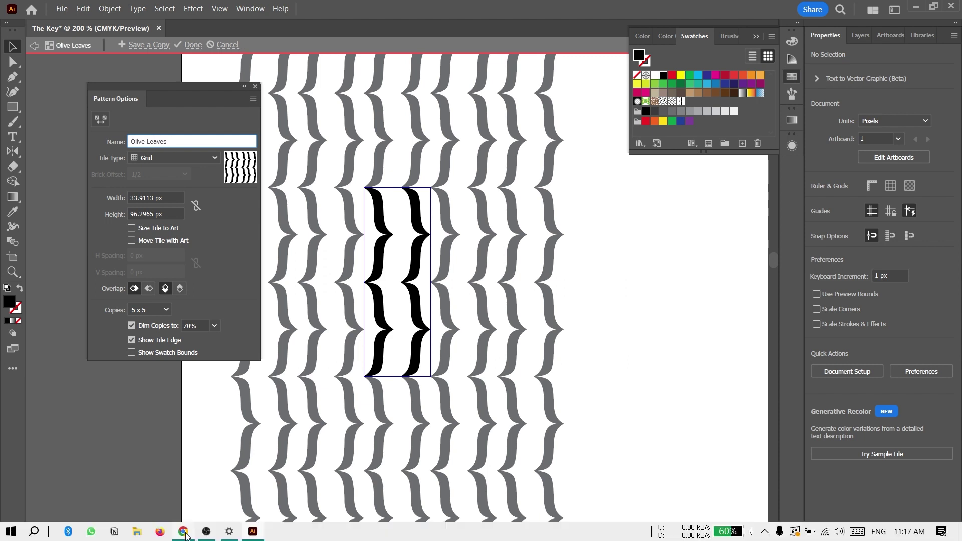
left_click(192, 45)
Create a new layer above Fish Net and name it Olive Leaves
left_click(362, 193)
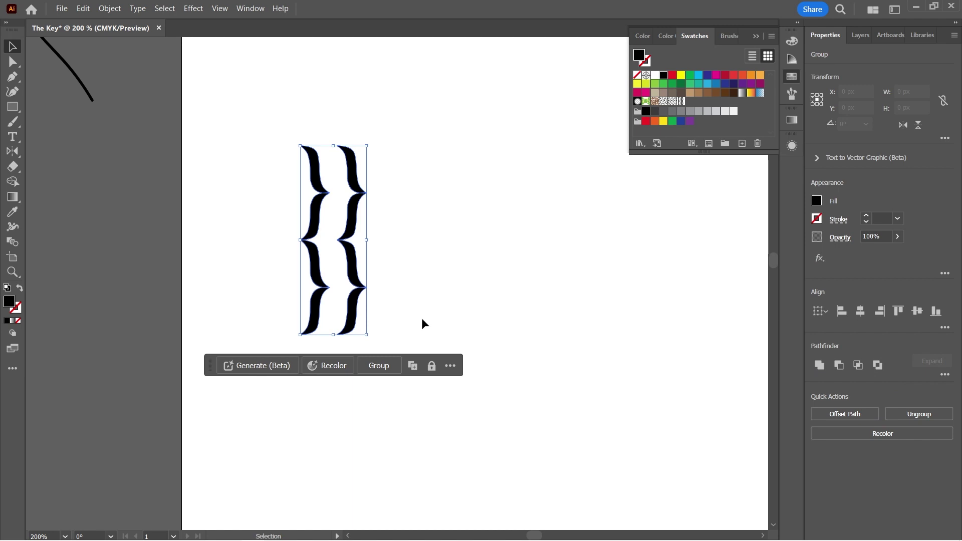
left_click(858, 35)
left_click(925, 534)
type("Olive Loe")
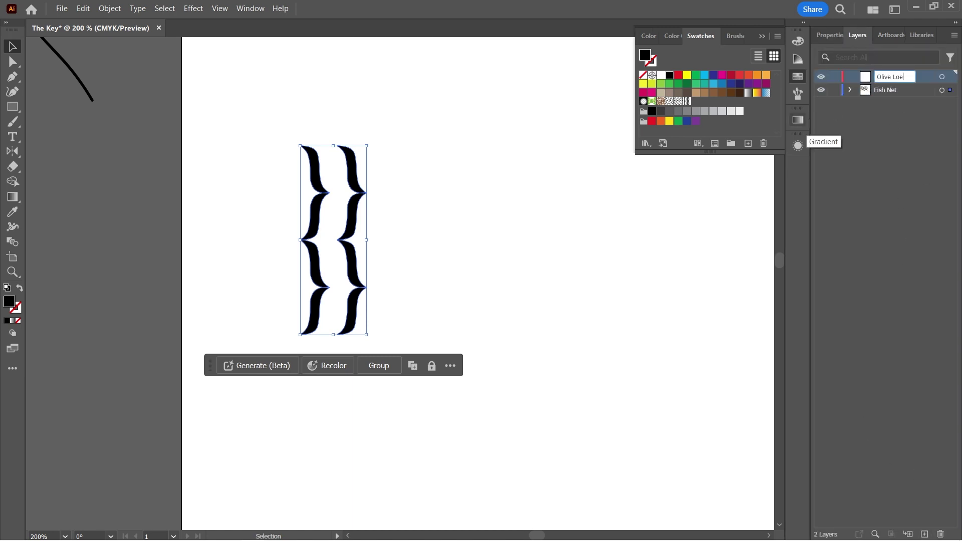
type("ves")
key("Return")
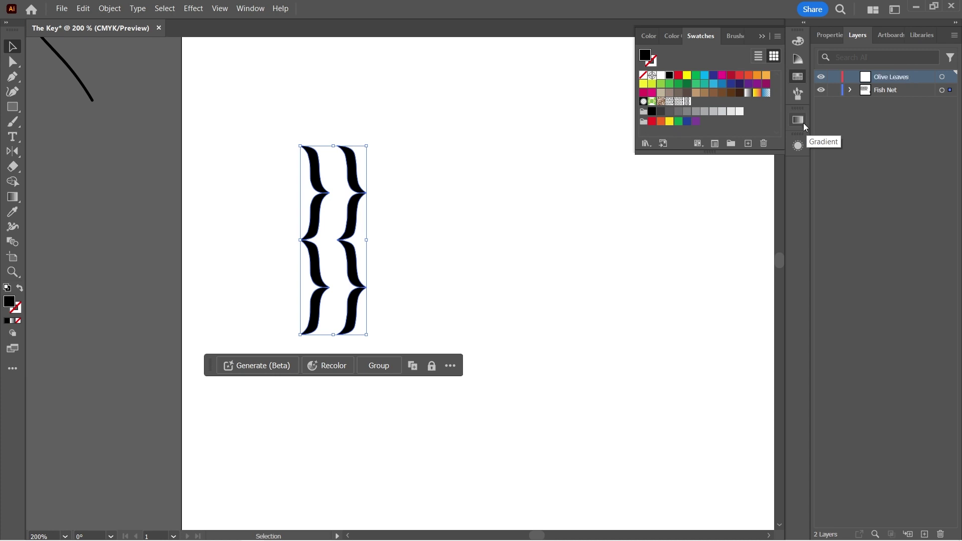
Transfer the bracket columns from the Fish Net layer to the Olive Leaves layer and place them off the artboard's left edge
left_click(851, 90)
left_click_drag(895, 129, 889, 77)
left_click_drag(353, 215, 79, 244)
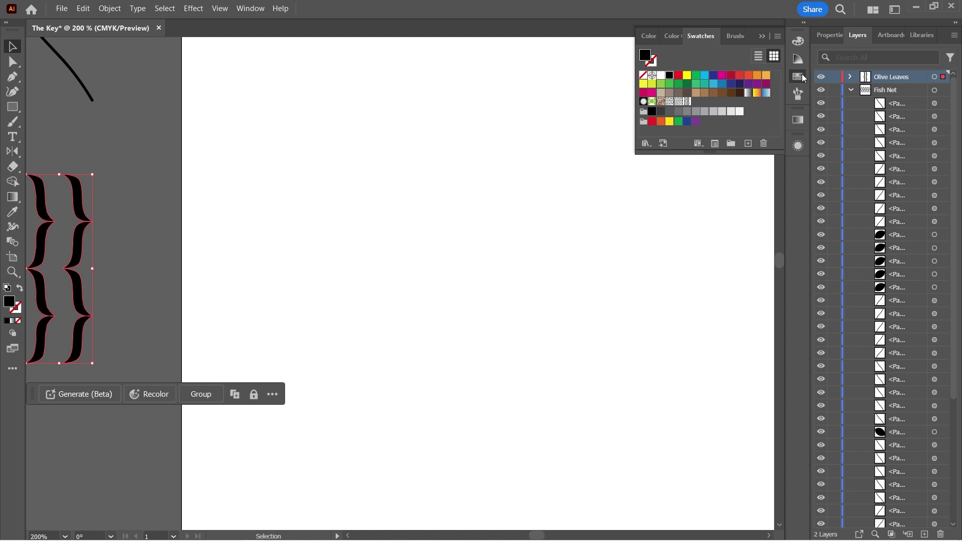
left_click(802, 79)
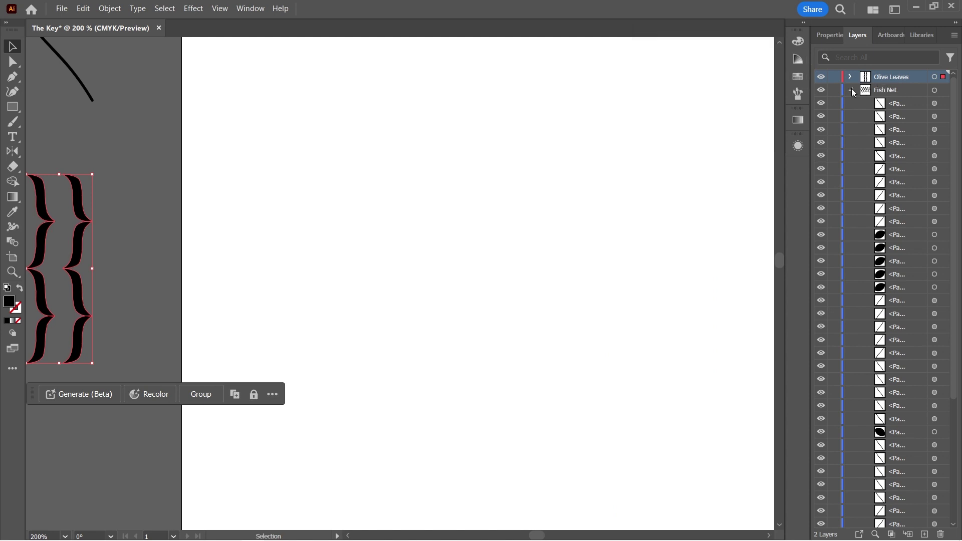
Create another new layer above Olive Leaves and name it Trade Routes
left_click(852, 91)
left_click(930, 534)
double_click(889, 77)
type("Tra")
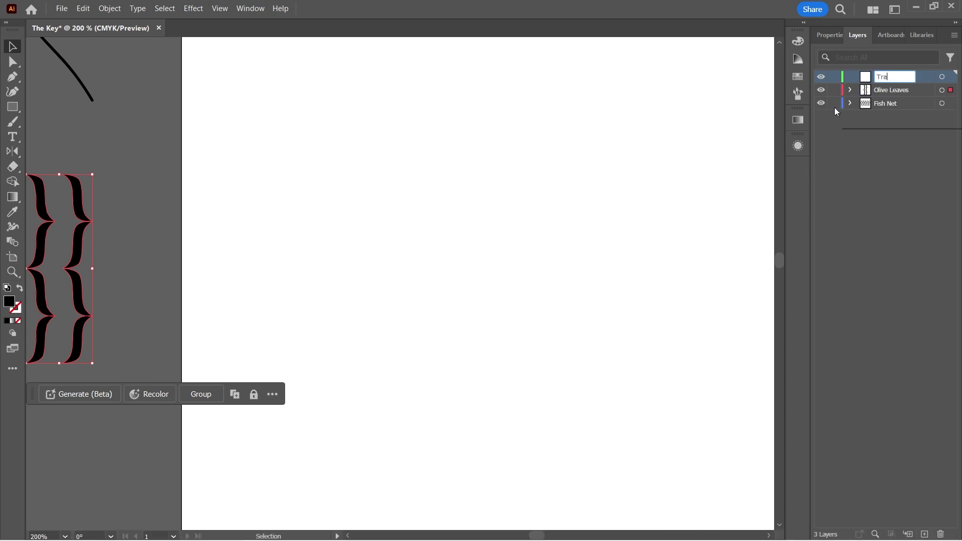
type("de Routes")
key("Return")
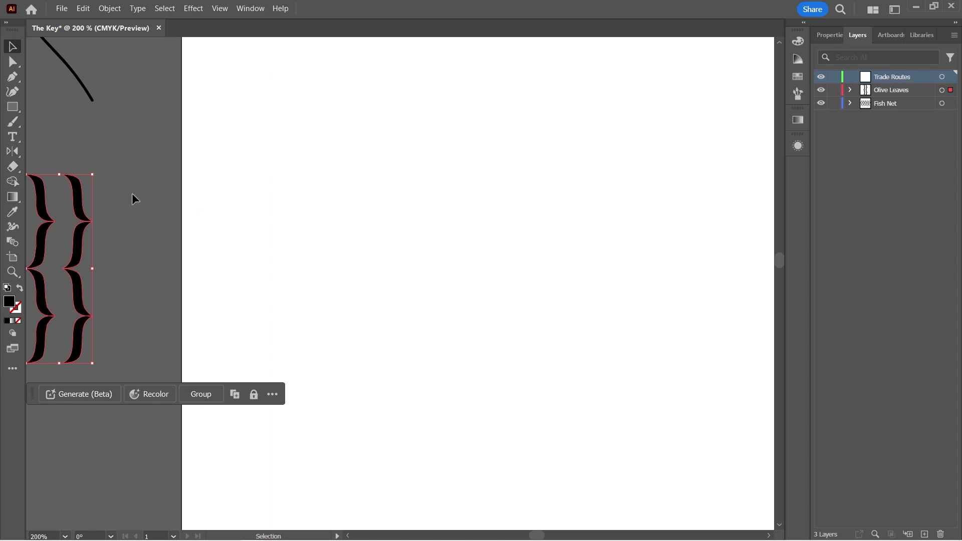
Draw a long, thin black horizontal rectangle on the Trade Routes layer in the upper part of the artboard
left_click(609, 136)
left_click(15, 110)
left_click_drag(296, 177, 668, 190)
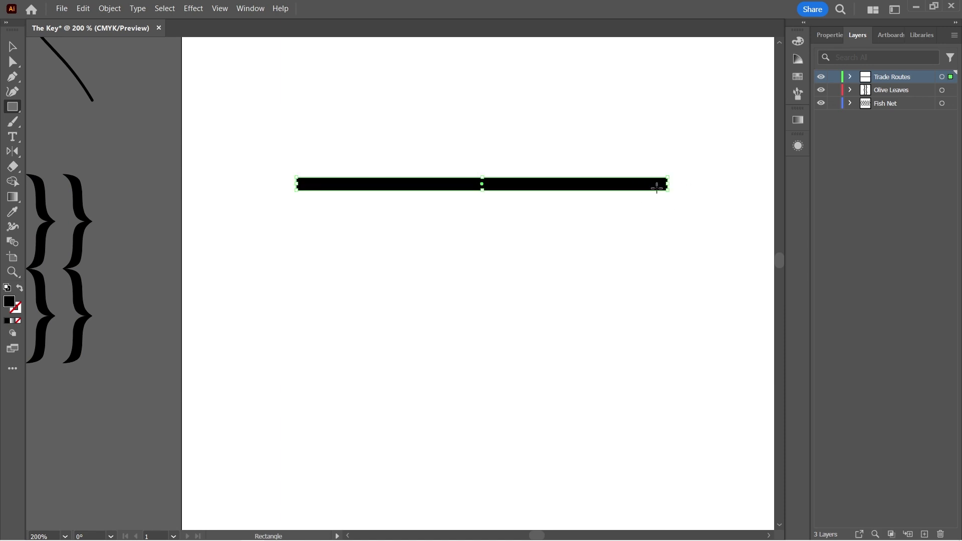
Duplicate the thin black bar, place the copy just below the original and stretch it downward into a thick bar
key("b")
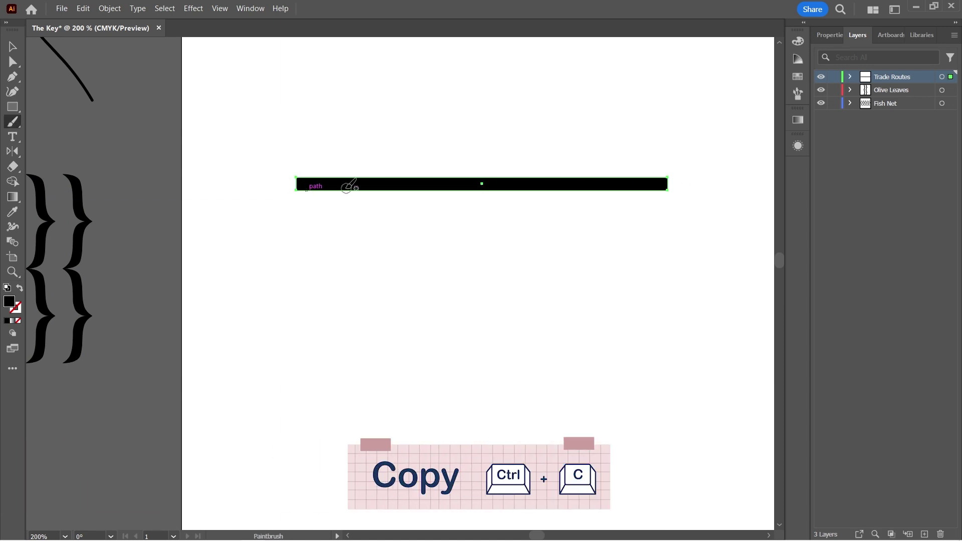
key("v")
key("ctrl+c")
key("ctrl+v")
left_click_drag(323, 286, 406, 224)
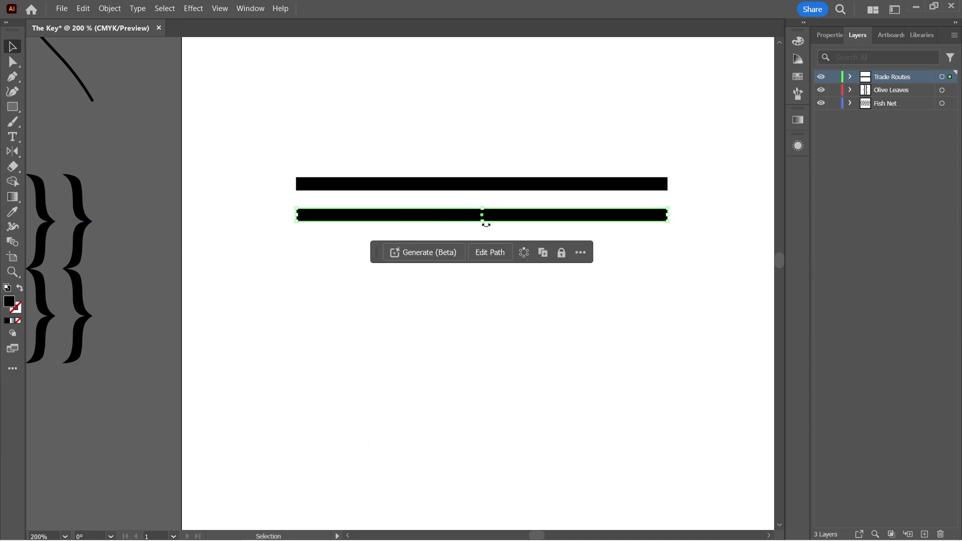
left_click_drag(482, 216, 488, 251)
Add another copy of the thin bar below the thick one, leaving the same gap of about 9.1 px as above
left_click(317, 276)
left_click(369, 239)
key("a")
left_click(369, 181)
left_click_drag(360, 187, 440, 281)
left_click(421, 169)
left_click(419, 185)
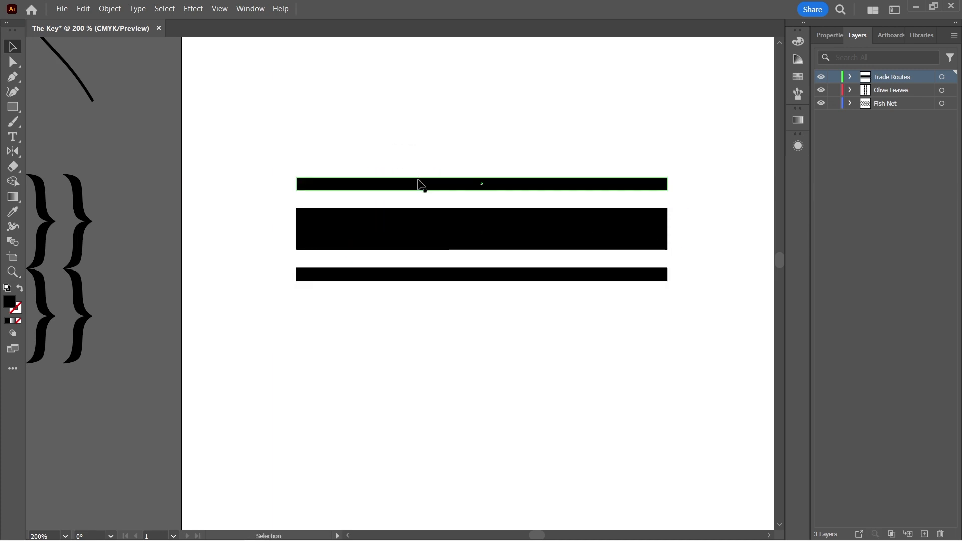
left_click(394, 275)
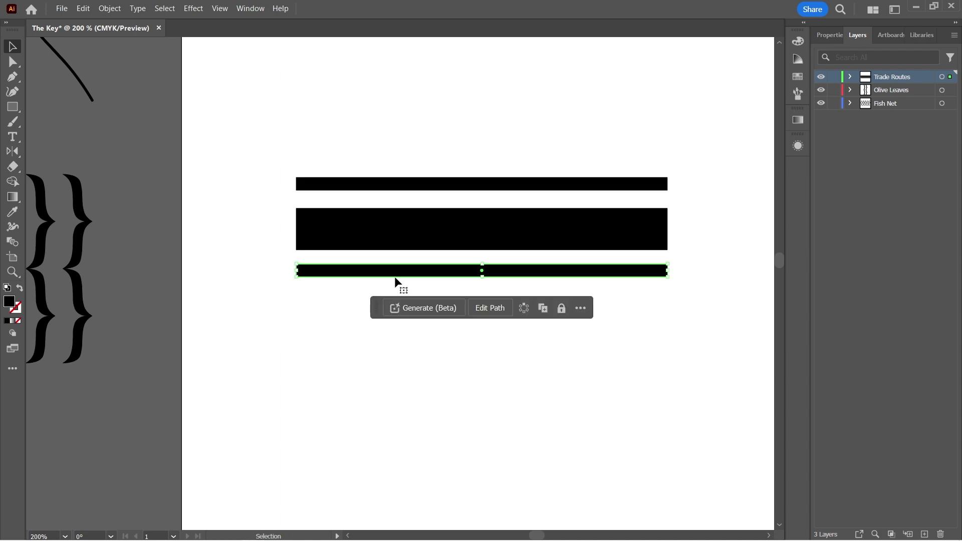
left_click_drag(393, 279, 396, 281)
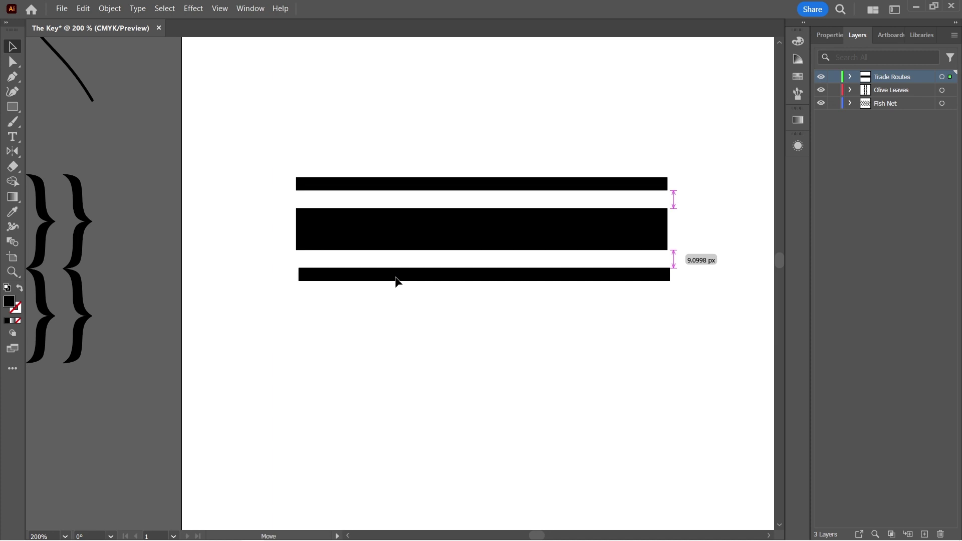
left_click_drag(396, 277, 397, 278)
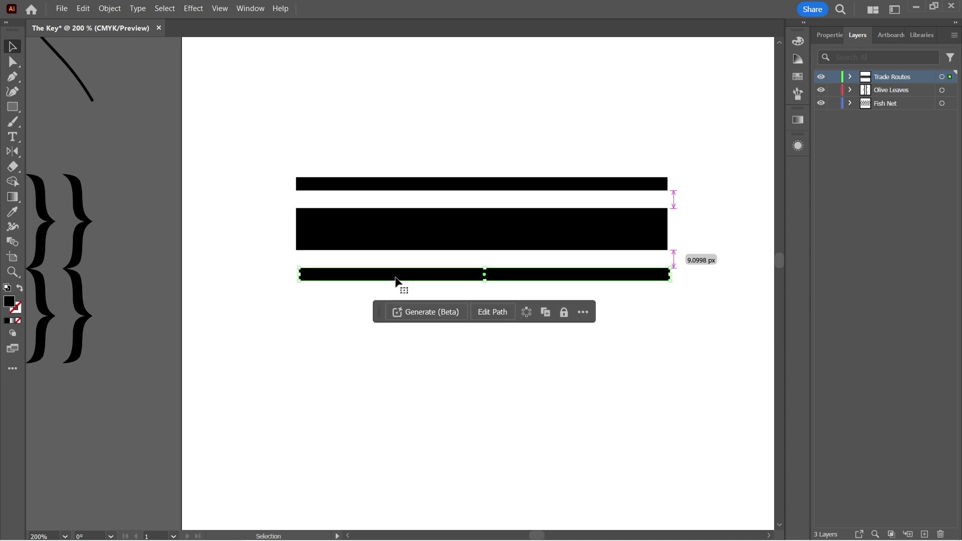
left_click(269, 296)
Group the three bars and move the group off the artboard's left edge, below the bracket columns
left_click_drag(326, 171, 584, 292)
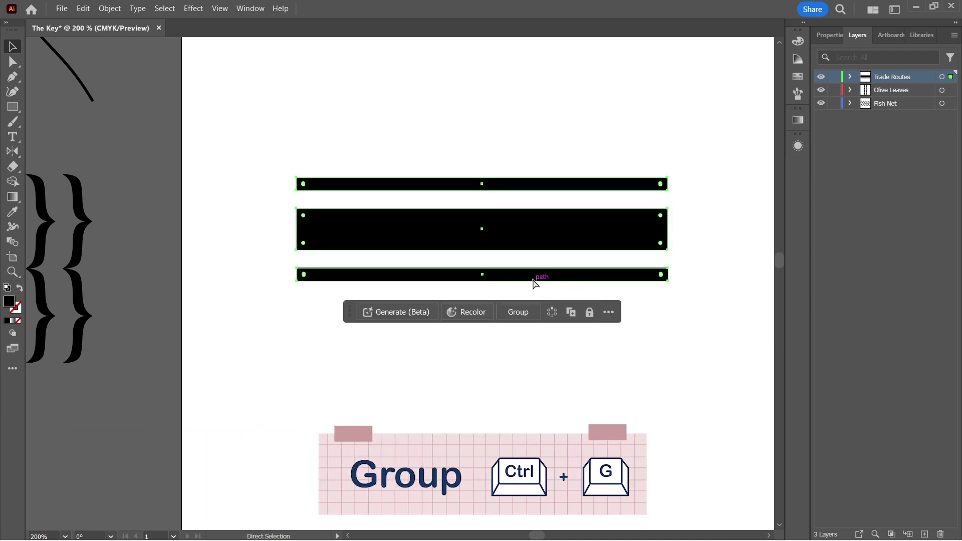
key("ctrl+g")
key("ctrl+minus")
left_click_drag(406, 286, 114, 411)
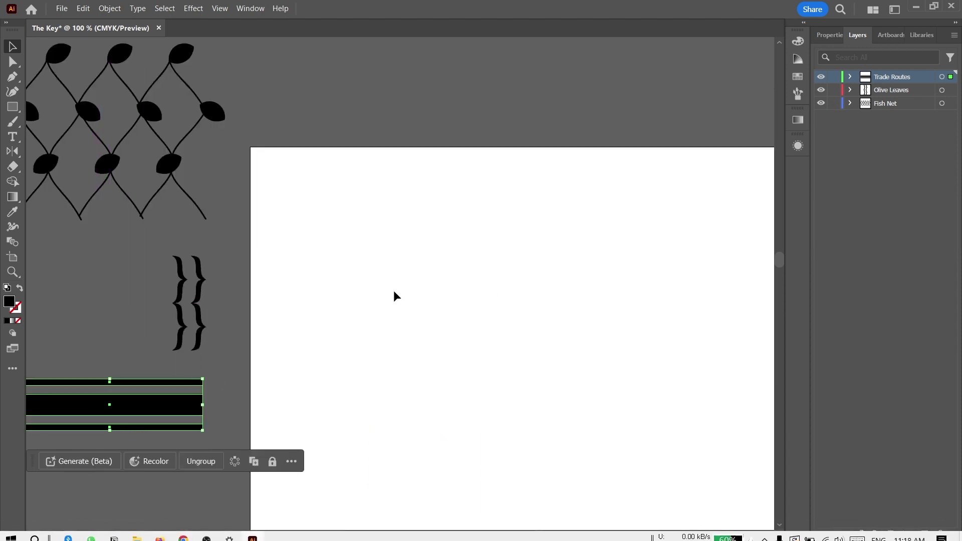
left_click(300, 370)
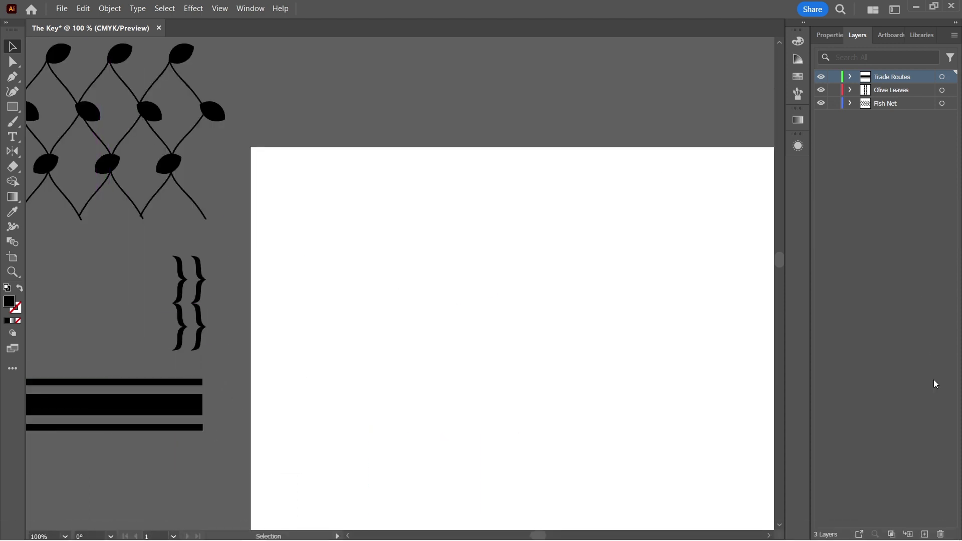
Create a new layer above Trade Routes and name it The Key
left_click(925, 534)
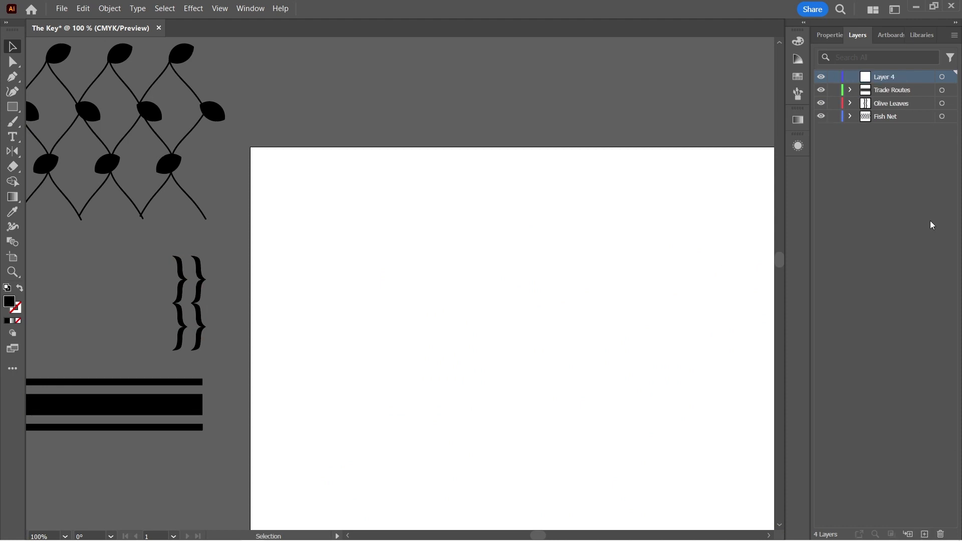
double_click(889, 78)
type("T")
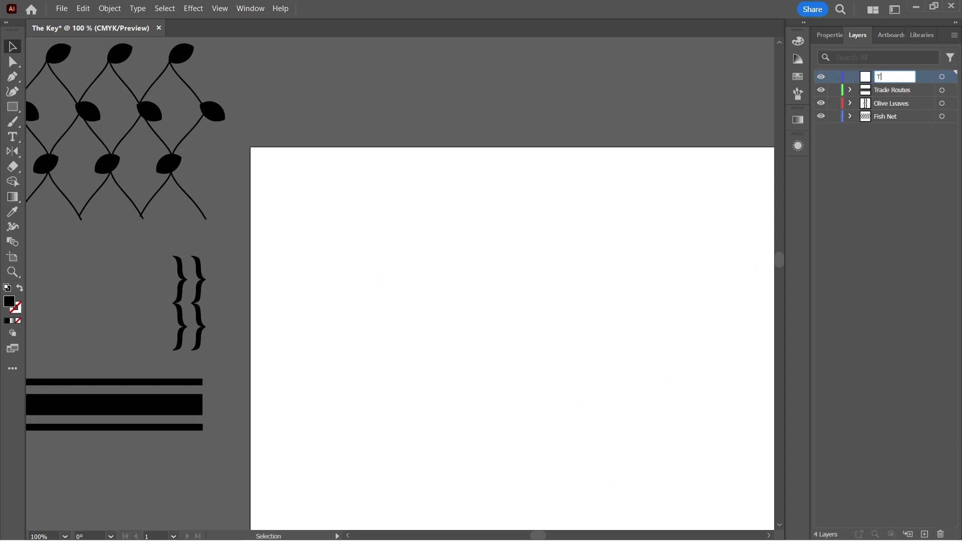
type("he Key")
key("Return")
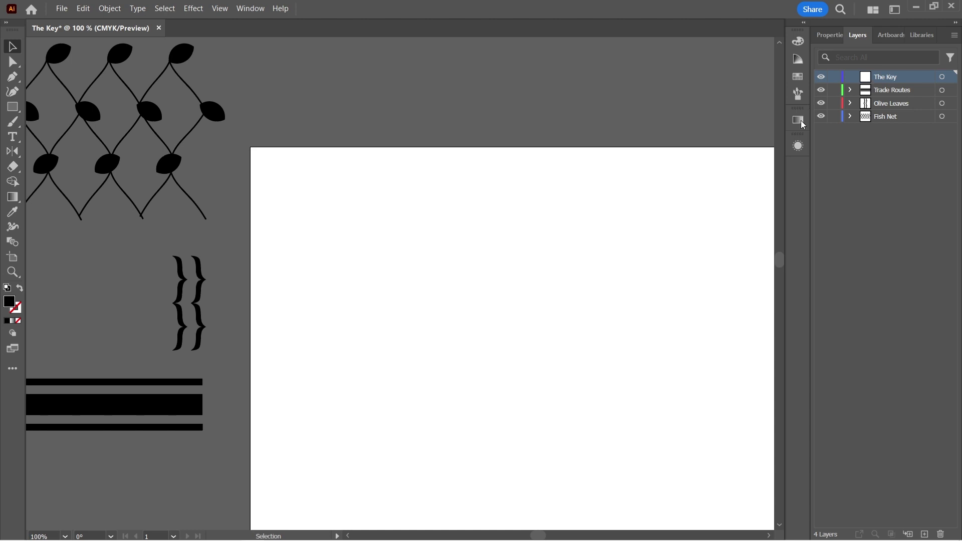
Draw a tall black rectangle about 156 by 1142 px as the key's shaft and centre it horizontally on the artboard
scroll(654, 226, "down", 3)
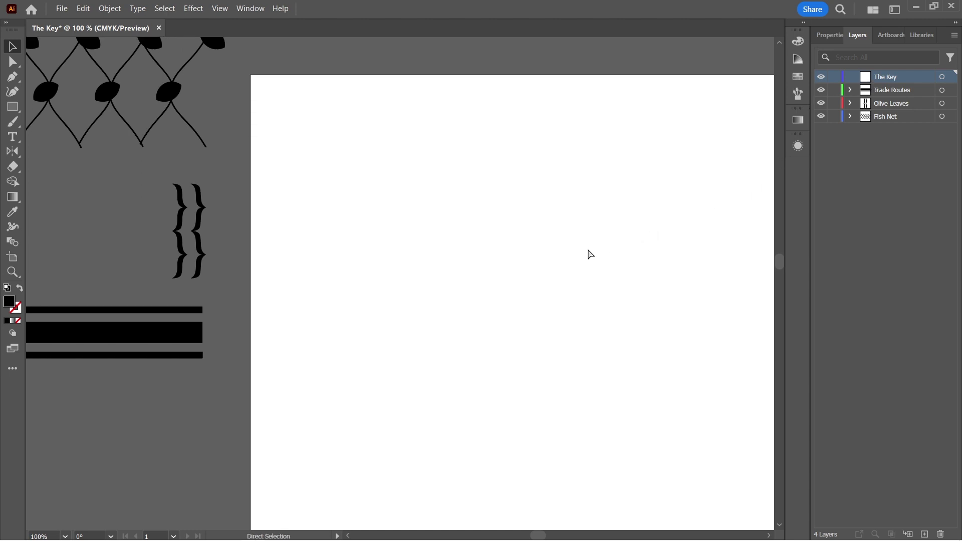
key("ctrl+minus")
key("ctrl+0")
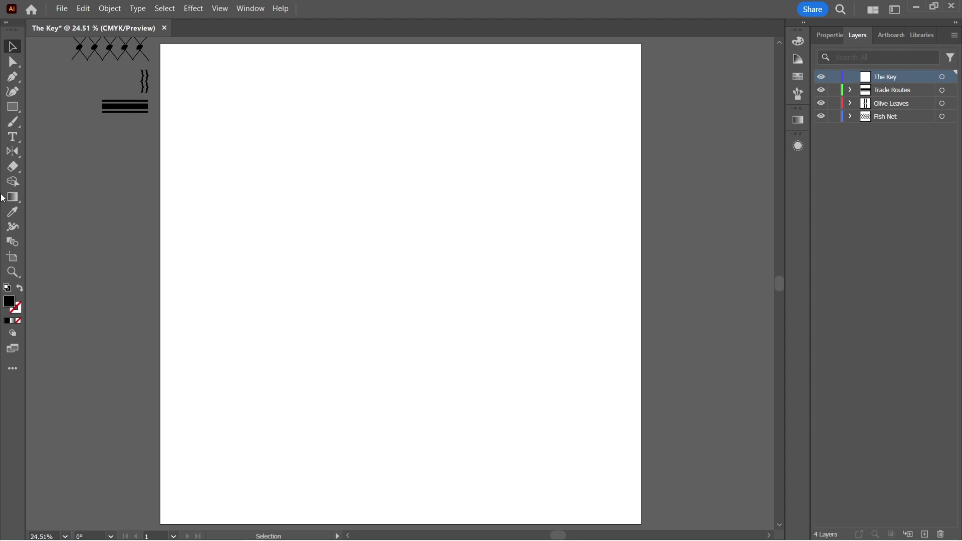
left_click(12, 108)
left_click_drag(358, 201, 397, 476)
key("v")
left_click_drag(374, 301, 396, 306)
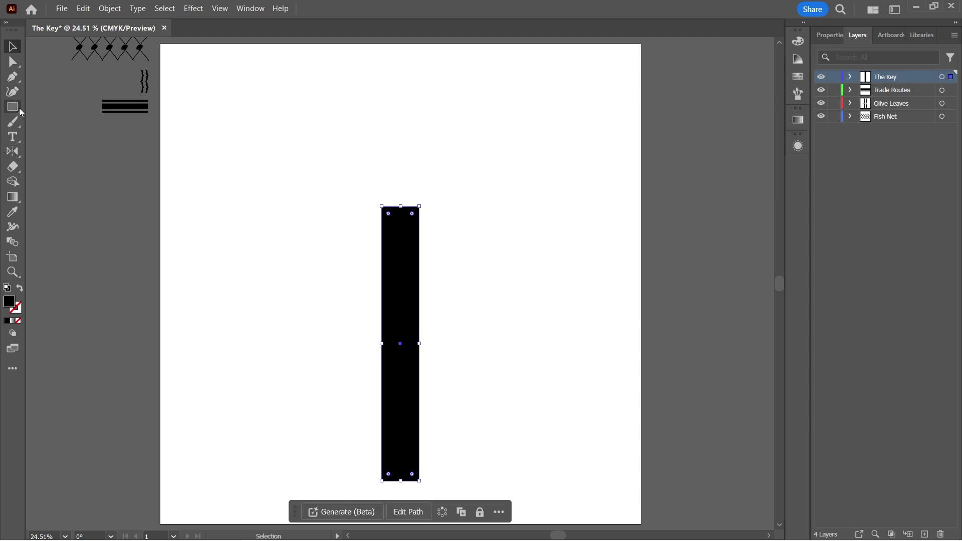
Draw a horizontal rectangle about 323 px wide across the shaft's lower part, projecting to the left as the key's tooth
left_click(21, 109)
left_click_drag(419, 417, 342, 453)
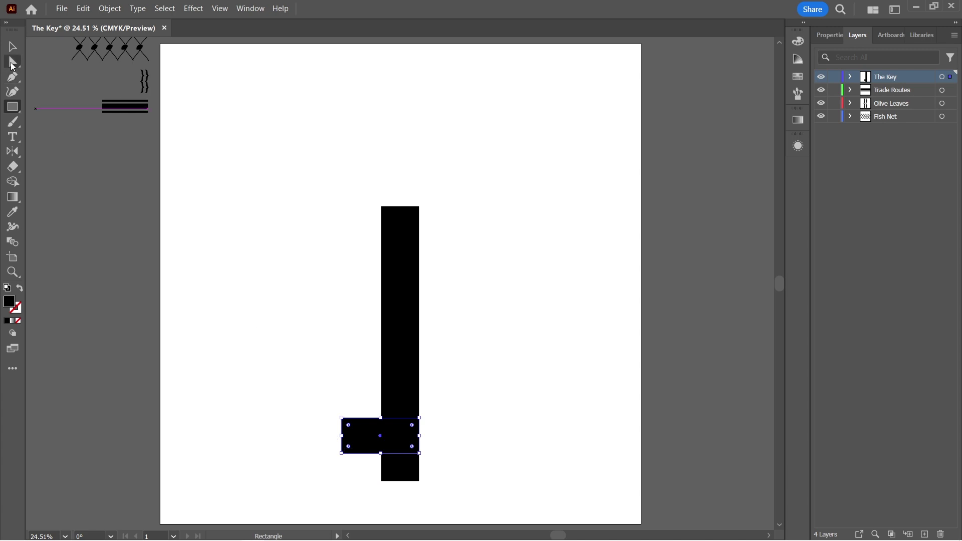
left_click(12, 46)
Set the shaft's width to 156 px and the tooth's height to 156 px
left_click(389, 288)
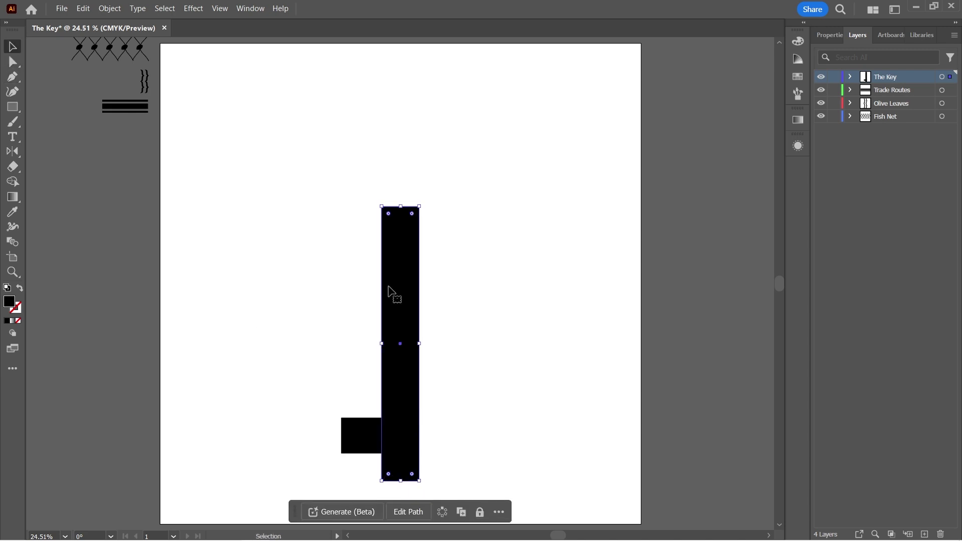
left_click(830, 34)
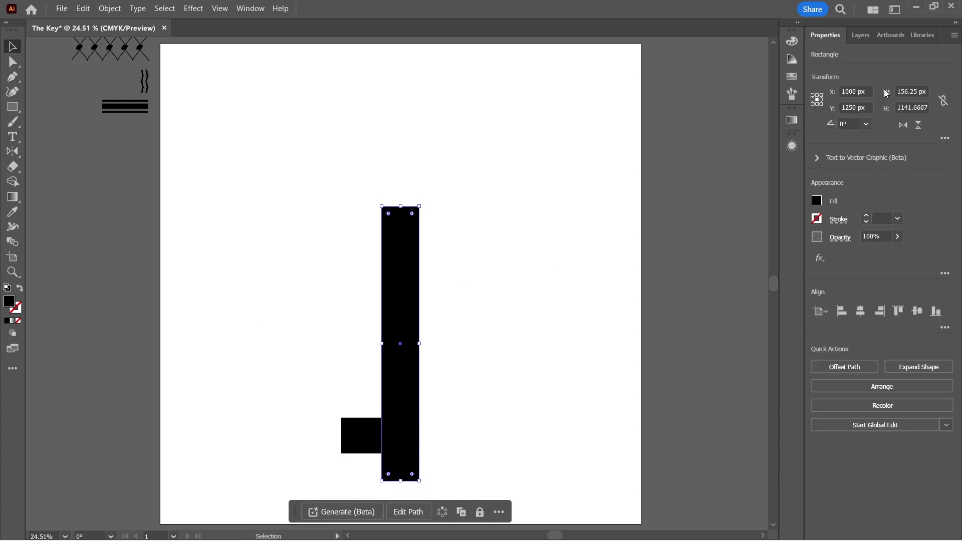
double_click(909, 91)
type("156")
key("Return")
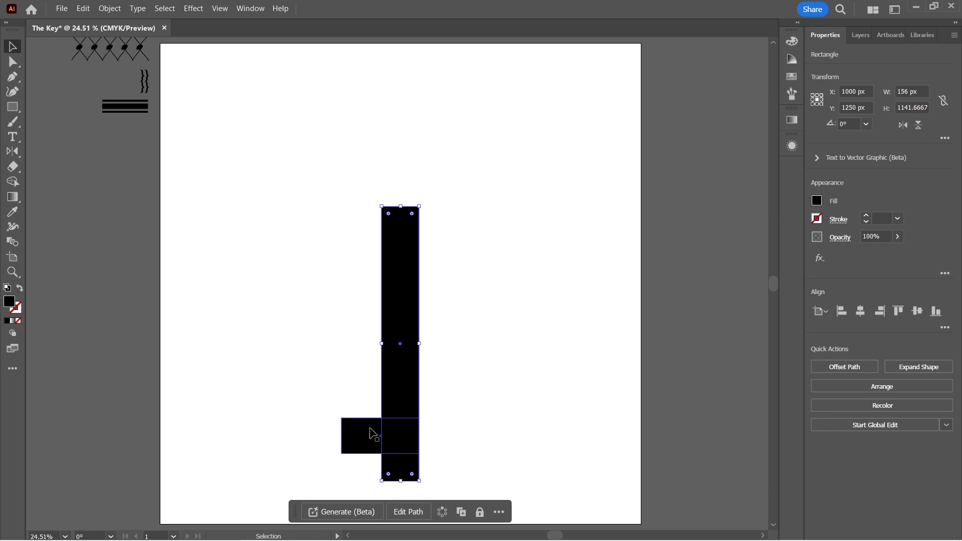
left_click(362, 436)
double_click(914, 107)
type("156")
key("Return")
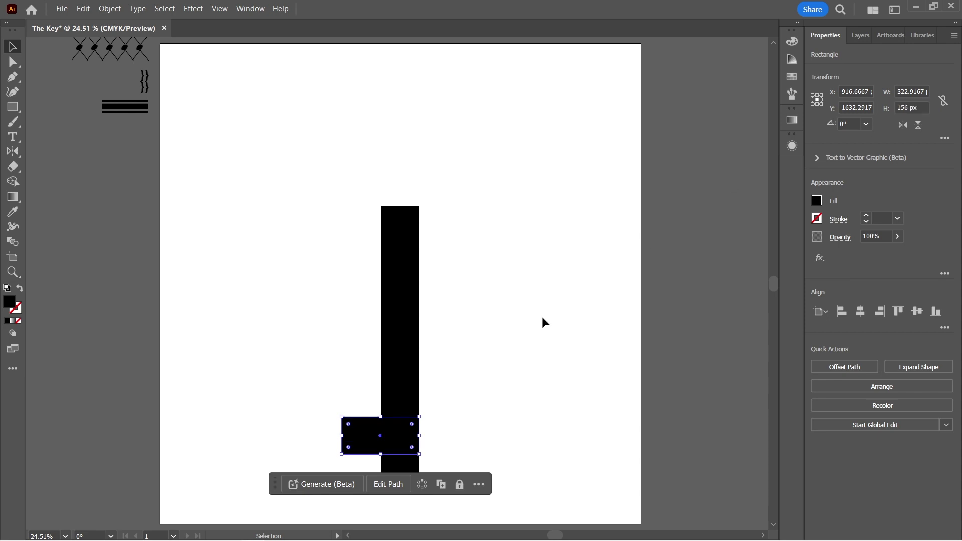
left_click(542, 317)
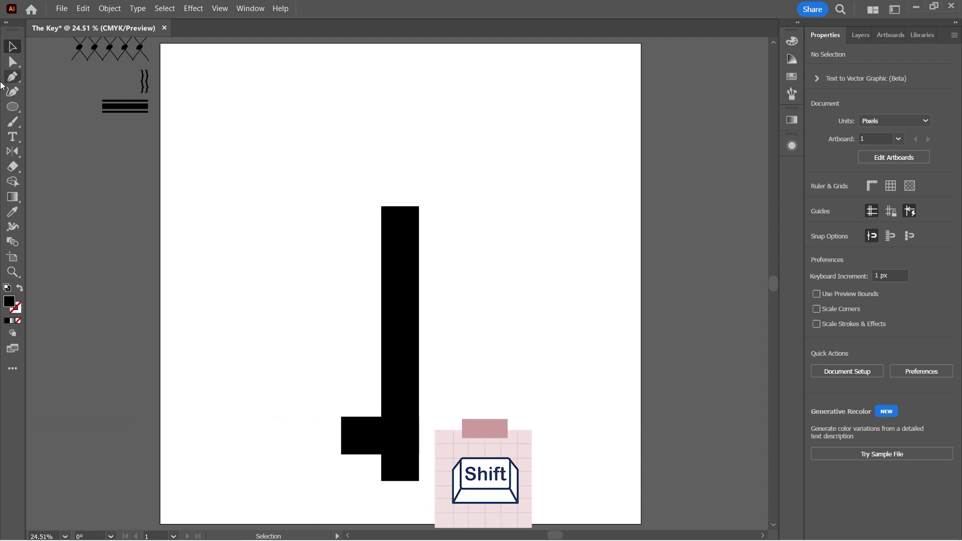
Draw a black circle about 535 px across to the upper left of the shaft and widen it symmetrically into an ellipse
left_click(12, 107)
left_click_drag(253, 120, 299, 249)
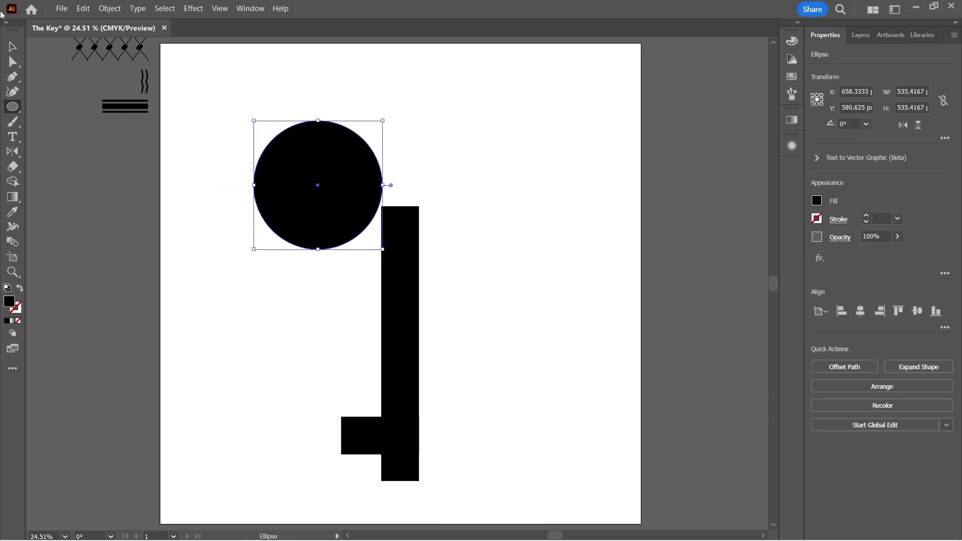
left_click(12, 47)
key("alt")
left_click_drag(253, 187, 236, 187)
Move the ellipse onto the shaft's upper end, centred horizontally, as the key's head
left_click(466, 163)
left_click_drag(305, 193, 387, 193)
left_click(554, 210)
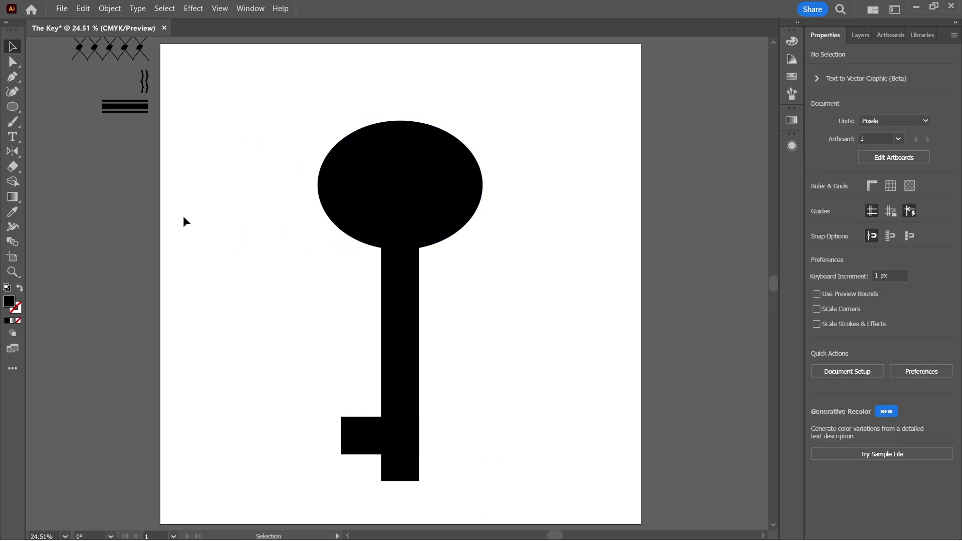
Draw a small circle centred on the upper edge of the ellipse and enlarge it to about 276 px in diameter
left_click(13, 107)
left_click_drag(205, 175, 405, 122)
key("shift")
key("v")
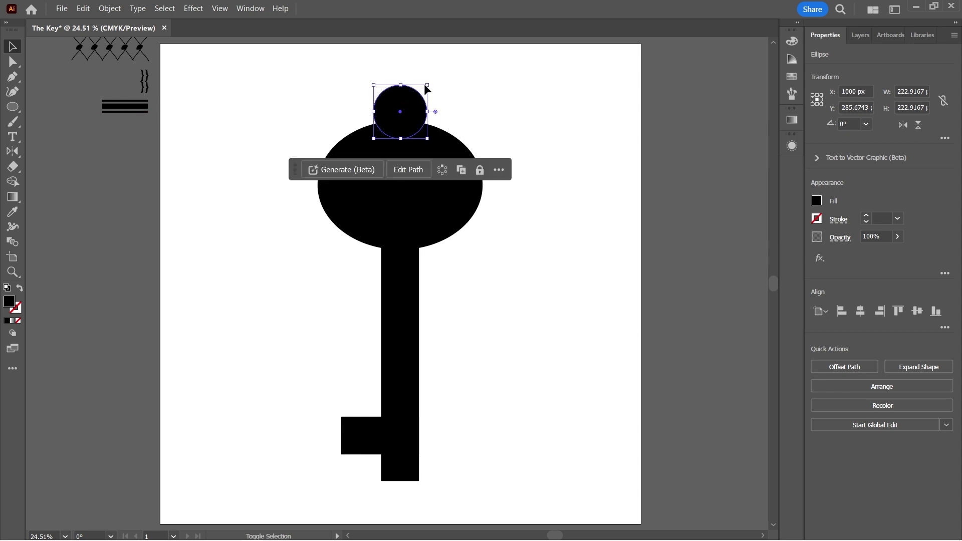
left_click_drag(430, 84, 419, 113)
key("shift+alt")
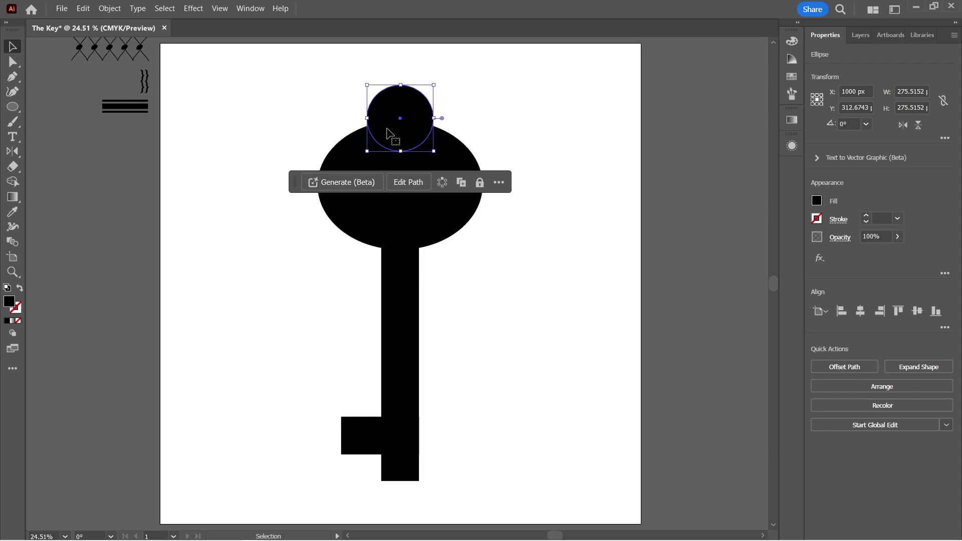
Fill the small circle with light grey and the large ellipse with muted mauve from the Color Guide
left_click(793, 59)
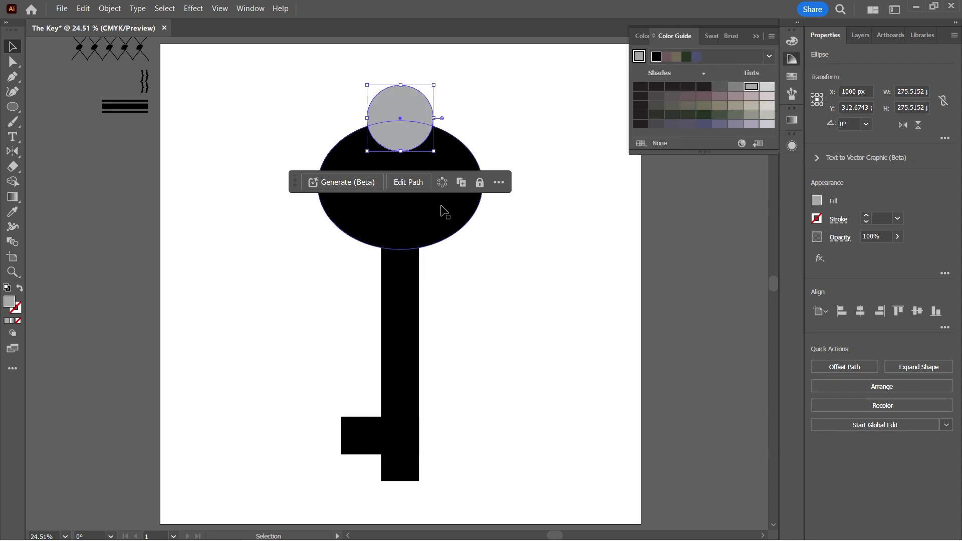
left_click(449, 218)
left_click(723, 94)
left_click(544, 164)
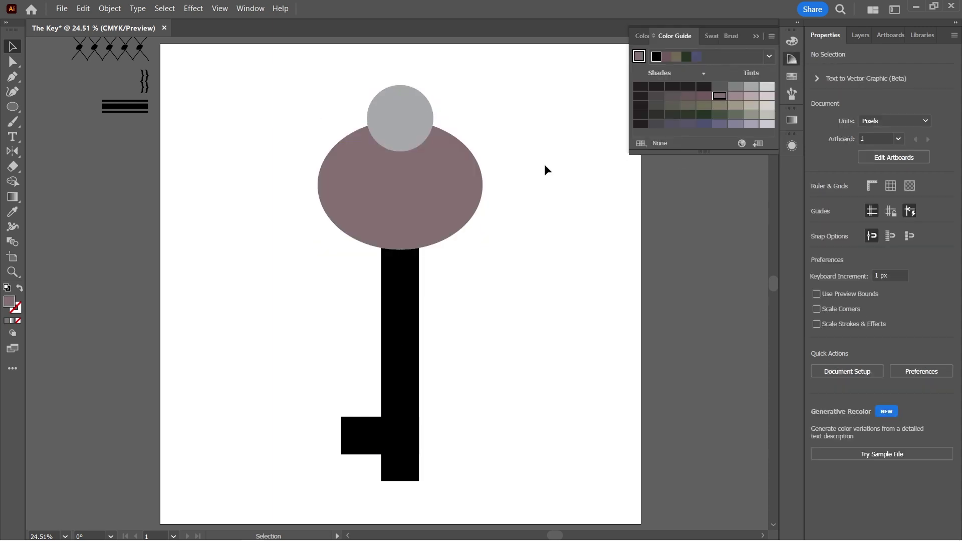
Make two copies of the grey circle and place them in the empty area left of the key's shaft
left_click(407, 106)
key("ctrl+c")
key("ctrl+v")
left_click_drag(370, 286, 227, 280)
key("ctrl+c")
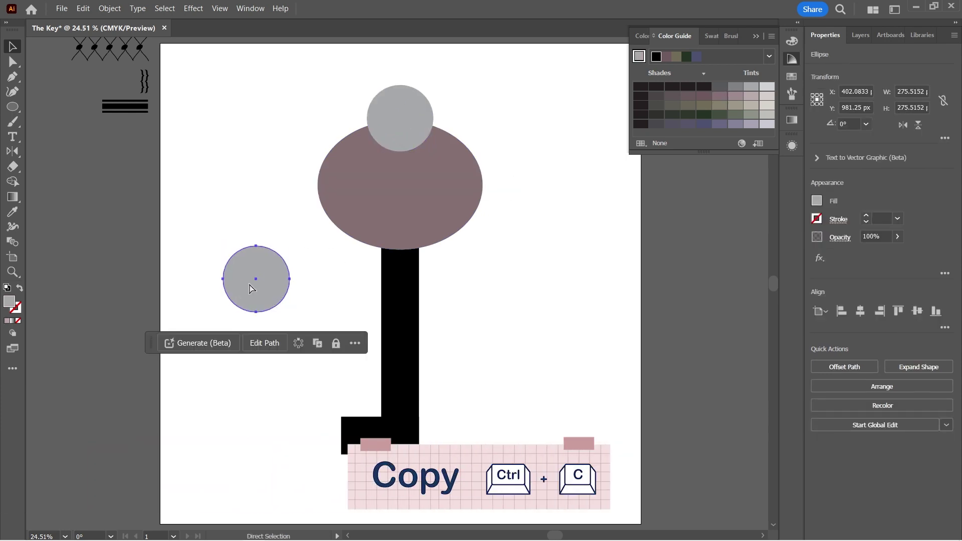
key("ctrl+v")
left_click_drag(381, 291, 287, 290)
Overlap the two copied circles horizontally on the same level and unite them into one shape
left_click_drag(190, 248, 296, 311)
left_click(282, 321)
left_click_drag(304, 275, 290, 270)
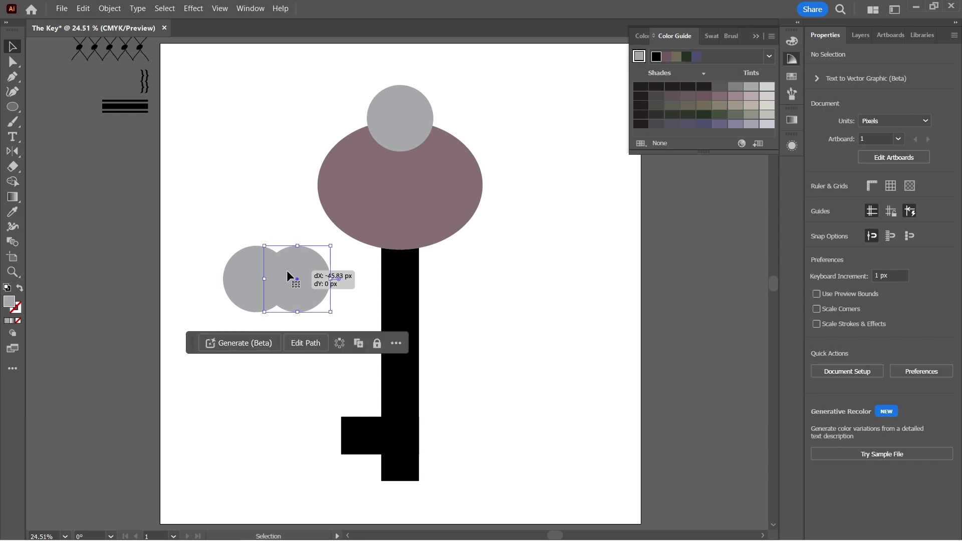
left_click_drag(189, 271, 270, 278)
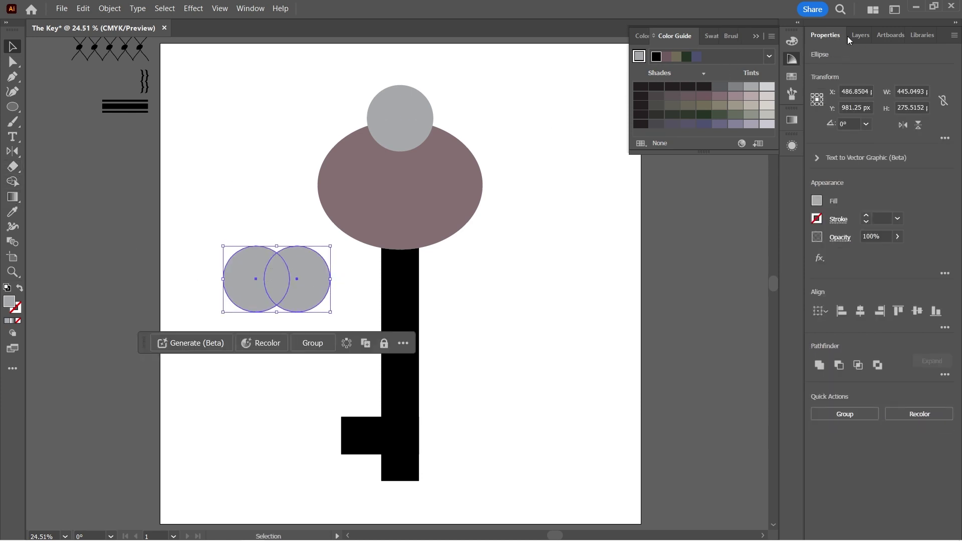
left_click(820, 365)
Deepen the upper notch of the united grey shape by moving its anchor point down about 18 px
key("ctrl+plus")
left_click(221, 144)
left_click(393, 298)
left_click(9, 64)
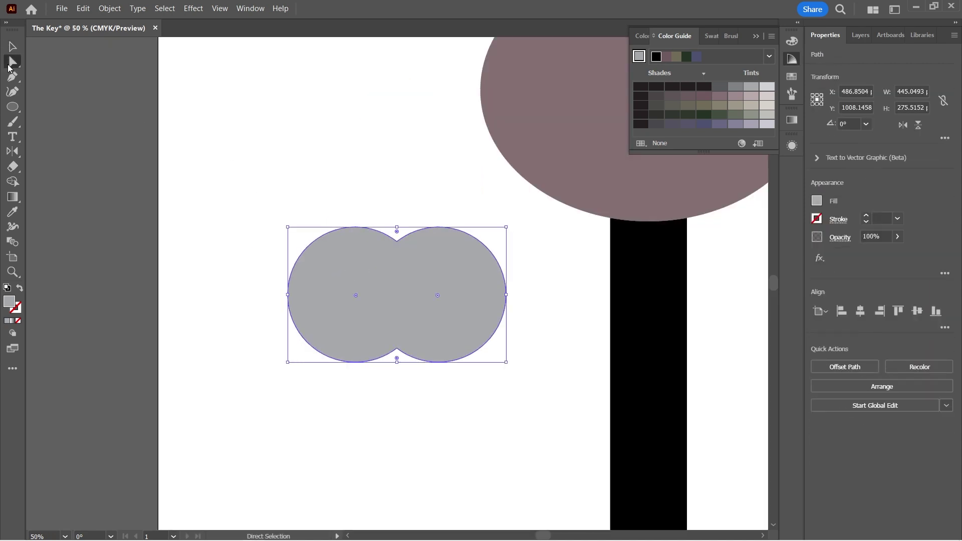
left_click(397, 242)
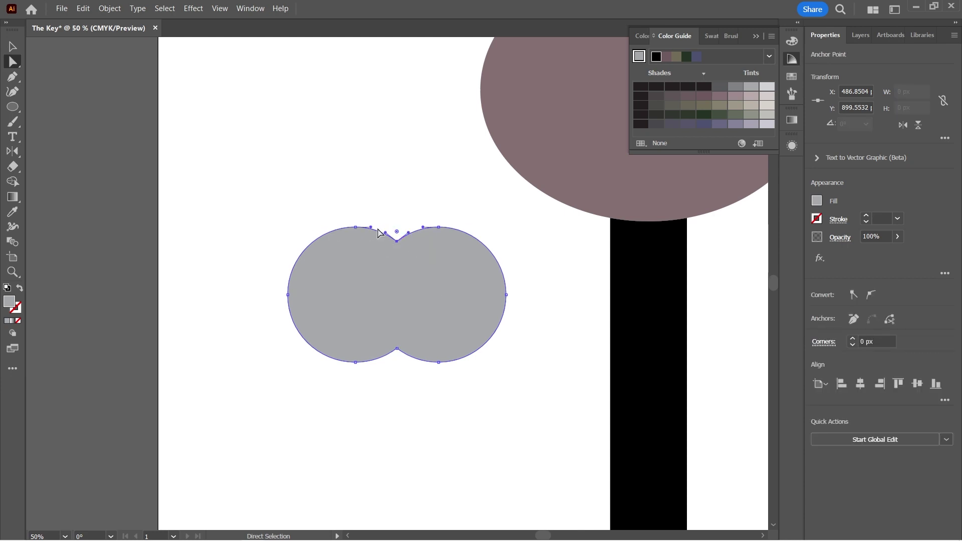
key("Down")
key("Down")
key("Down")
key("Down")
key("Down")
key("Down")
key("Down")
key("Down")
key("Down")
key("Down")
key("Down")
key("Down")
key("Down")
key("Down")
key("Down")
key("Down")
key("Down")
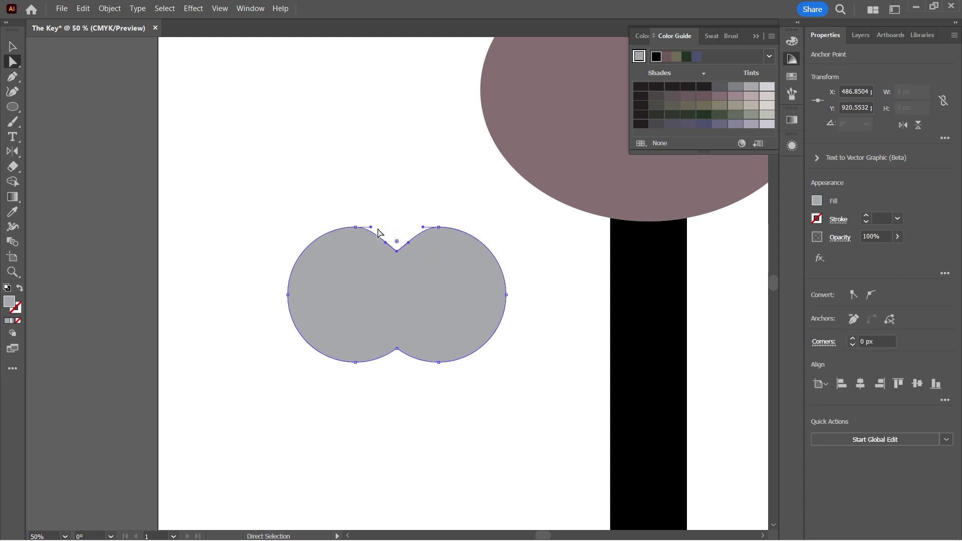
Deepen the lower notch of the united grey shape by moving its anchor point up about 21 px
left_click(396, 348)
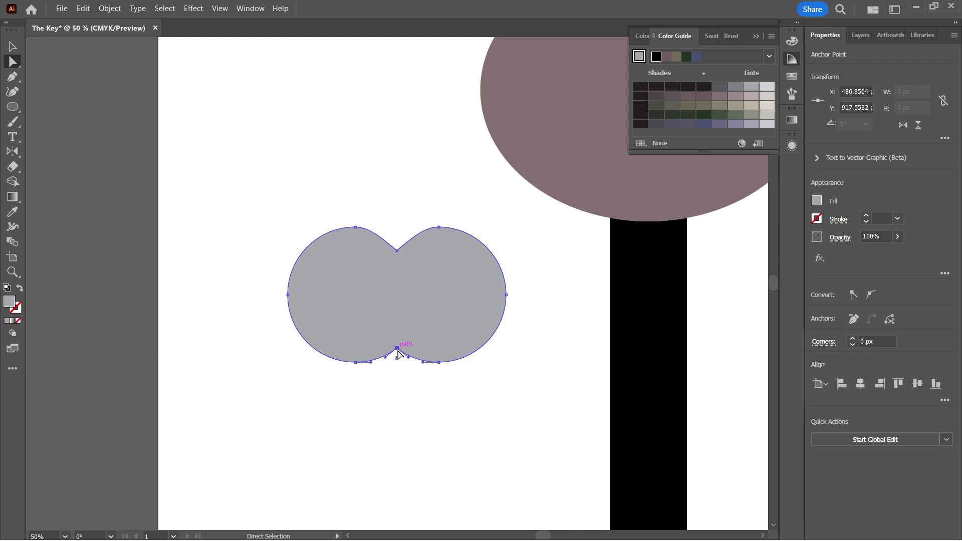
key("Up")
key("Up")
key("Up")
key("Up")
key("Up")
key("Up")
key("Up")
key("Up")
key("Up")
key("Up")
key("Up")
key("Up")
key("Up")
key("Up")
key("Up")
key("Up")
key("Up")
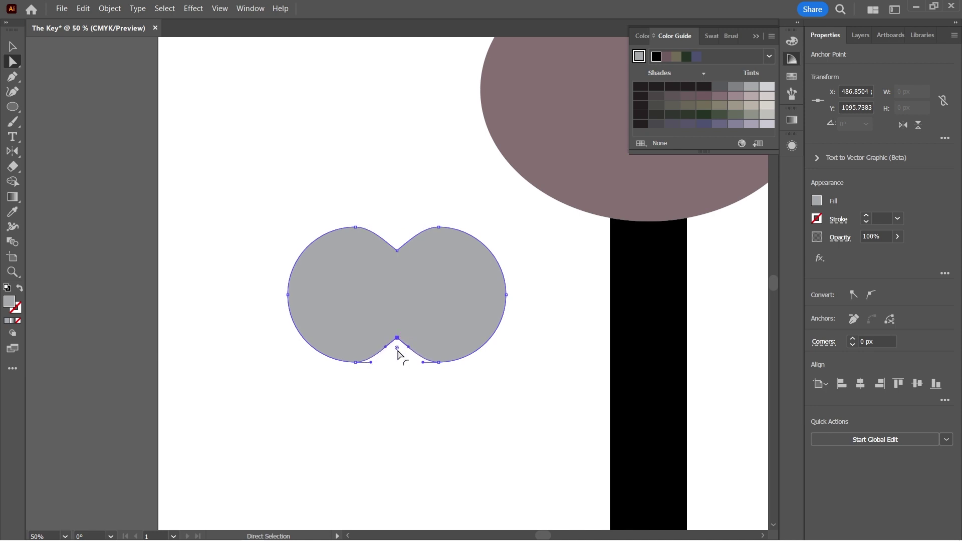
Widen the left lobe of the united grey shape by moving its top and bottom anchor points left about 18 px
key("v")
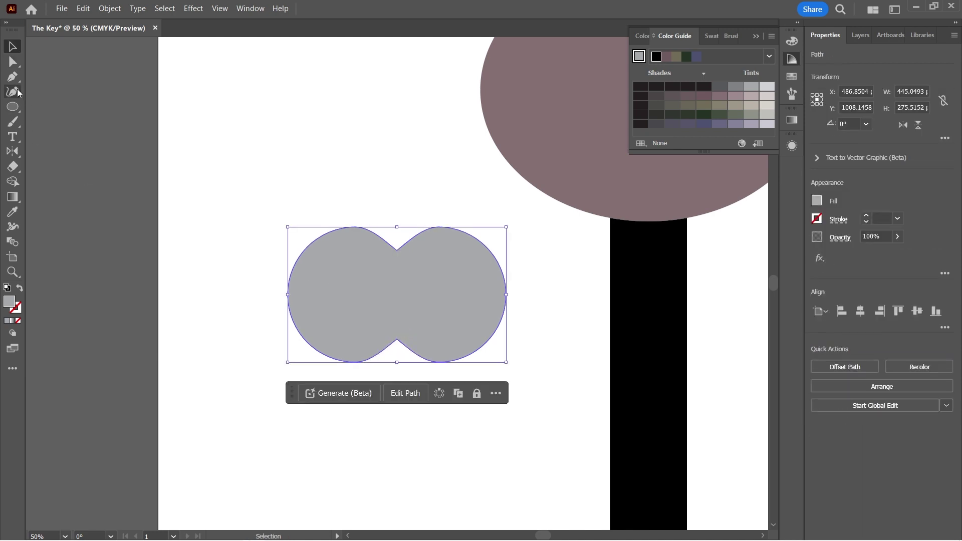
key("a")
left_click(355, 362, "shift")
key("Left")
key("Left")
key("Left")
key("Left")
key("Left")
key("Left")
key("Left")
key("Left")
key("Left")
key("Left")
key("Left")
key("Left")
key("Left")
key("Left")
key("Left")
key("Left")
key("Left")
key("Left")
key("Left")
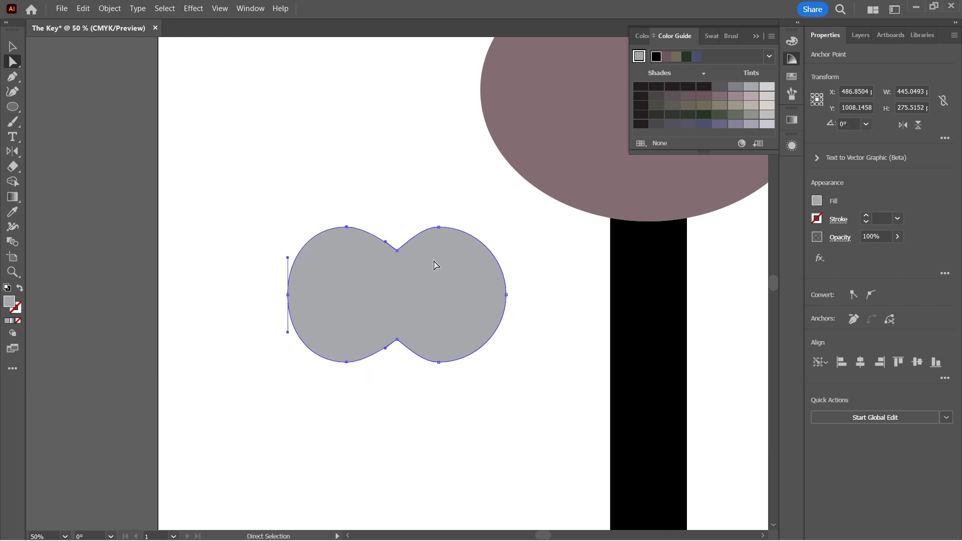
Widen the right lobe to match by shifting its top and bottom anchor points outward, and place the reduced grey shape inside the key's head
left_click(439, 227)
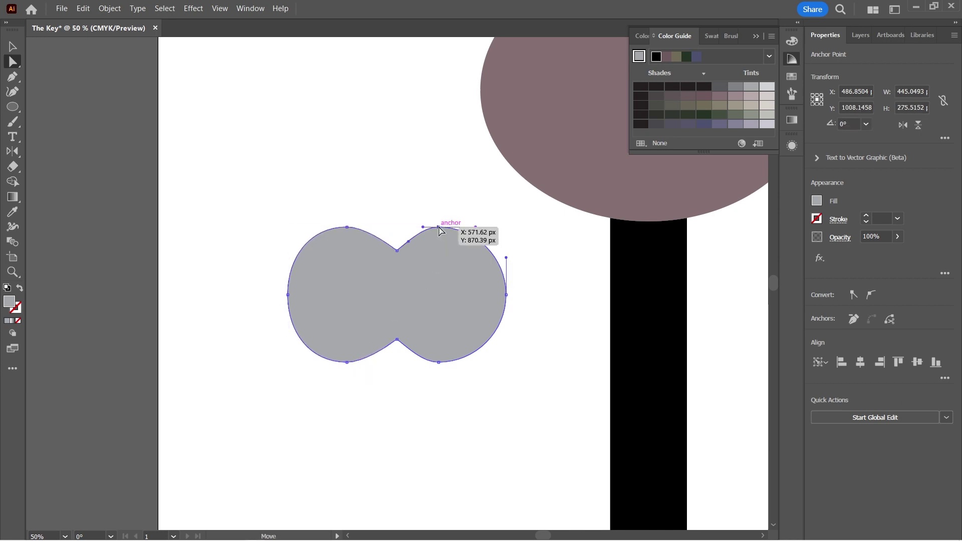
left_click(439, 362, "shift")
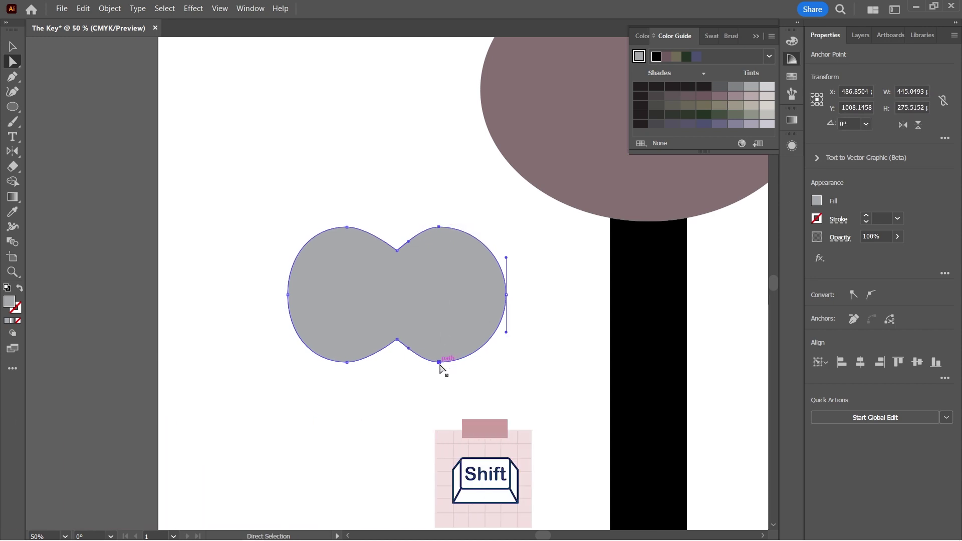
key("v")
key("ctrl+0")
key("shift")
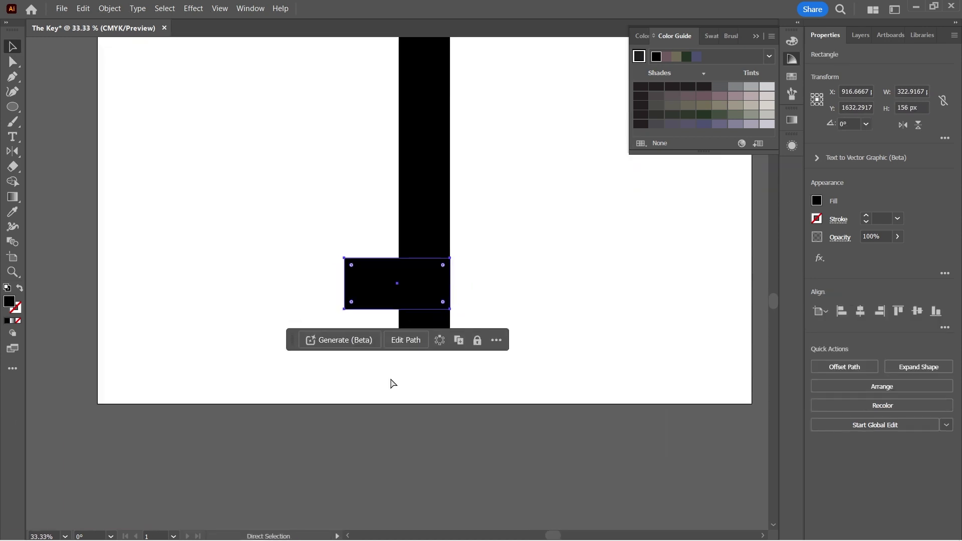
Set all corner radii of the key's short horizontal bit rectangle to 0 px and unlink the radius values
key("ctrl+plus")
key("ctrl+plus")
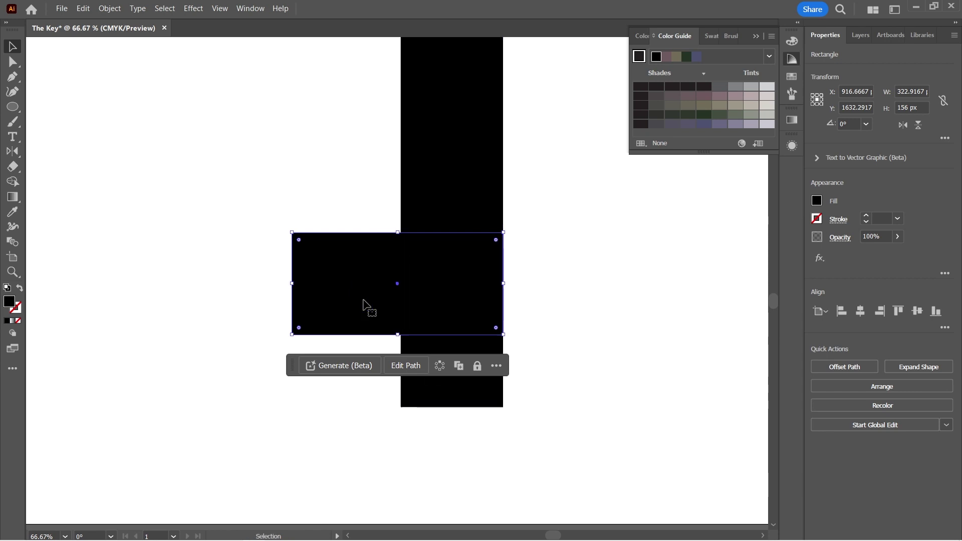
left_click(946, 138)
left_click(840, 193)
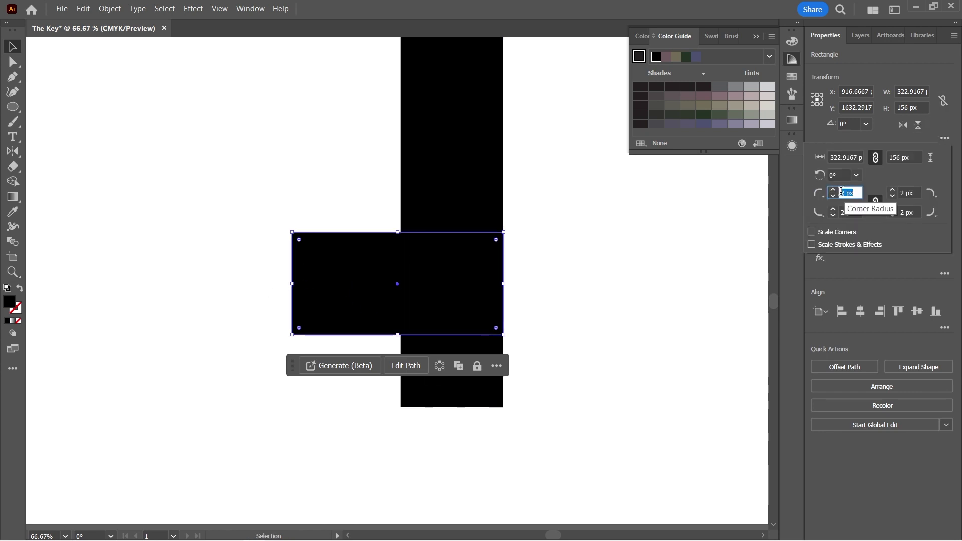
key("Down")
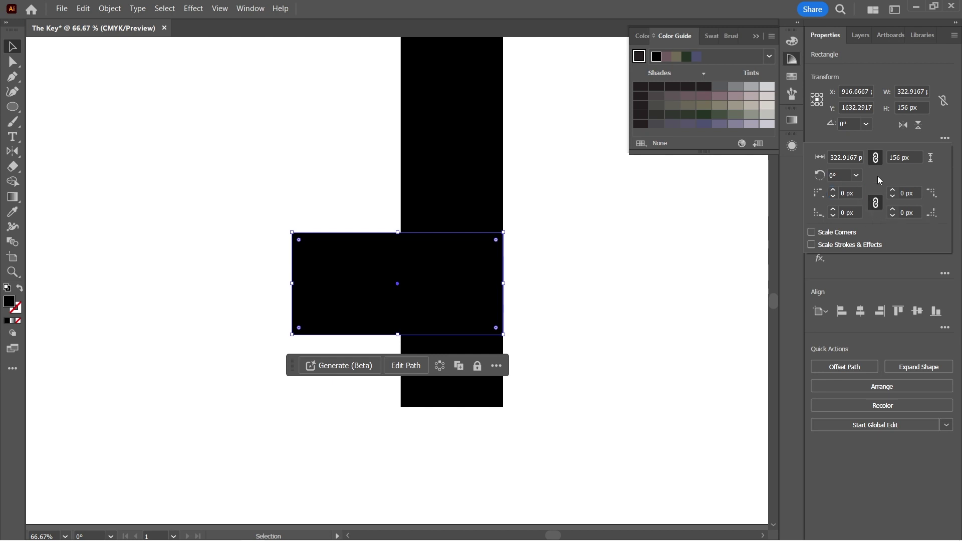
left_click(875, 203)
Set the corner radius of the bit rectangle's upper-left and lower-left corners to 25 px
scroll(841, 193, "up", 5)
scroll(841, 205, "up", 20)
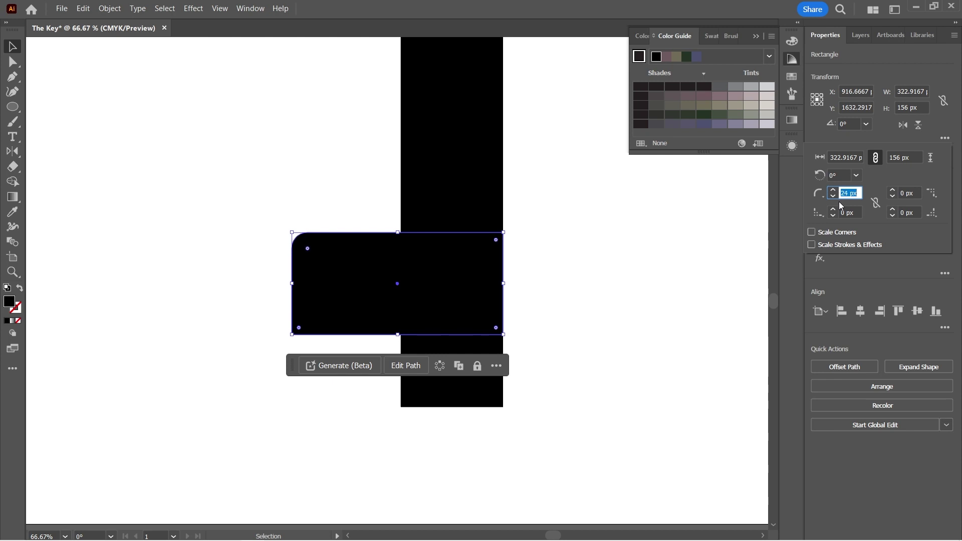
key("Return")
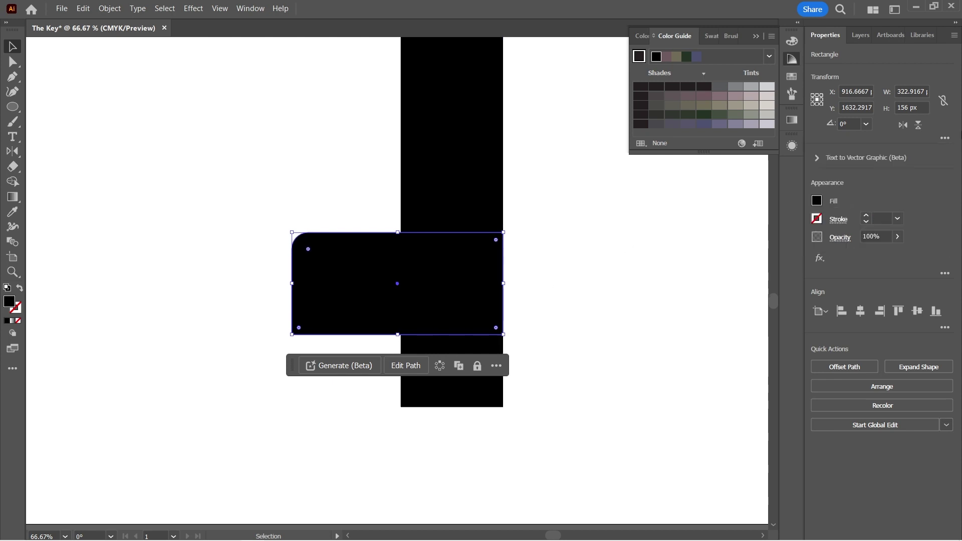
left_click(945, 138)
left_click(844, 212)
type("25")
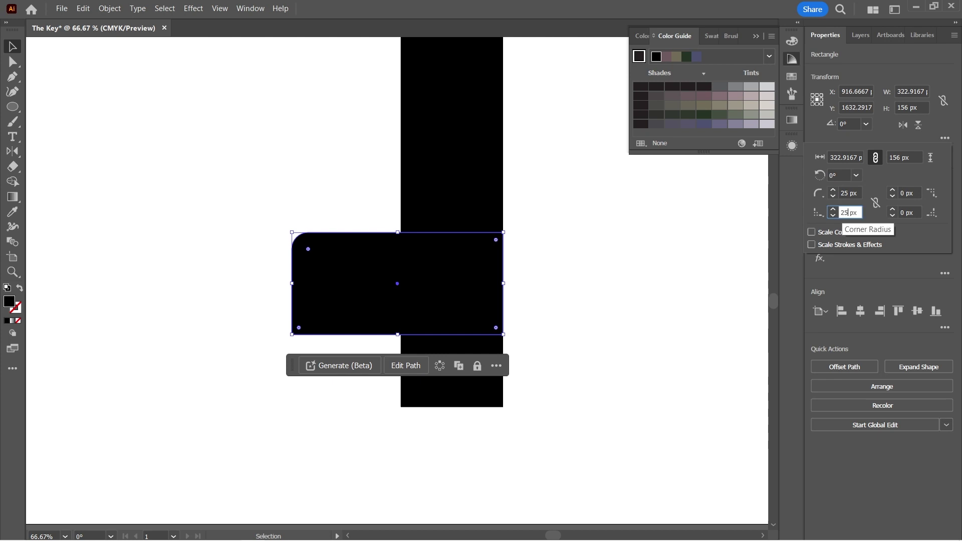
key("Return")
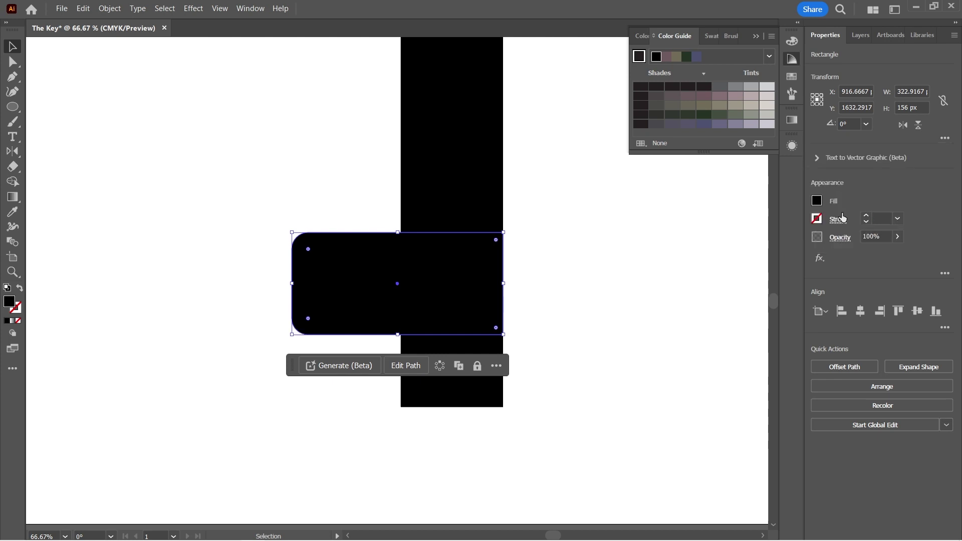
Set the corner radius of the bit rectangle's upper-left and lower-left corners to 20 px
left_click(945, 138)
double_click(847, 193)
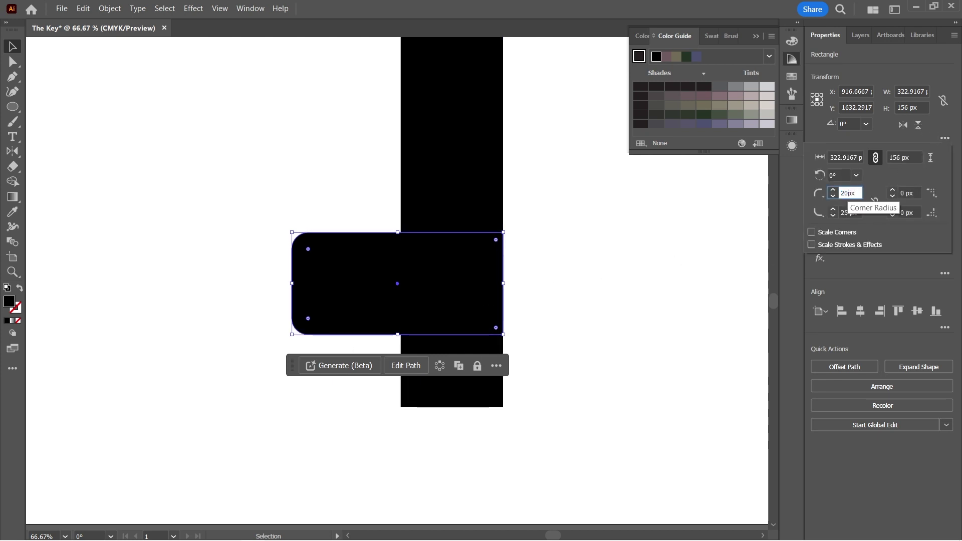
double_click(845, 213)
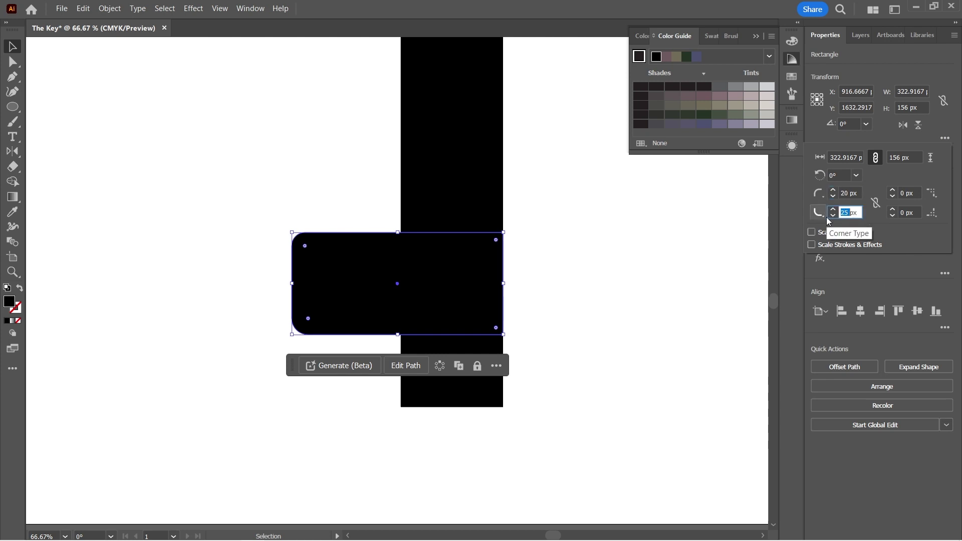
Round both lower corners of the key's vertical shaft with a 20 px radius
left_click(493, 206)
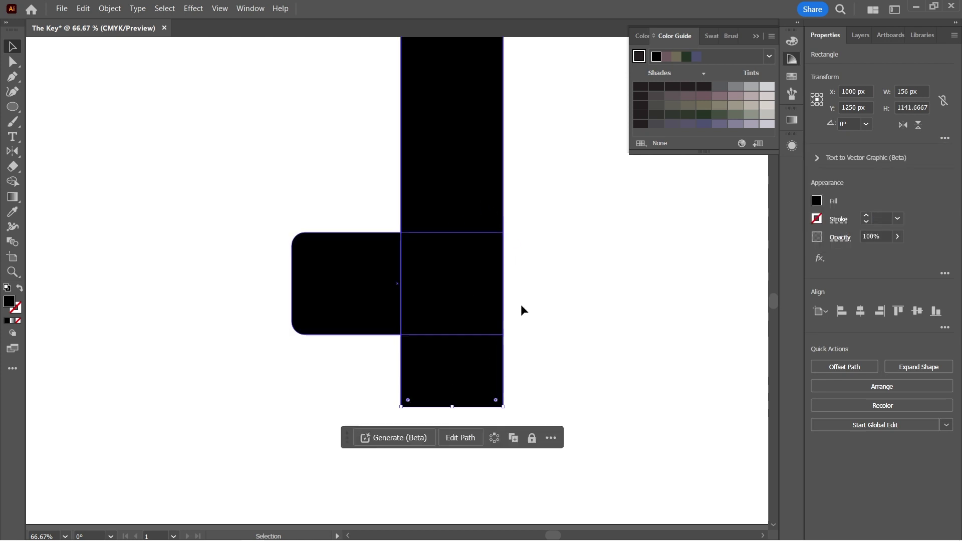
left_click(944, 138)
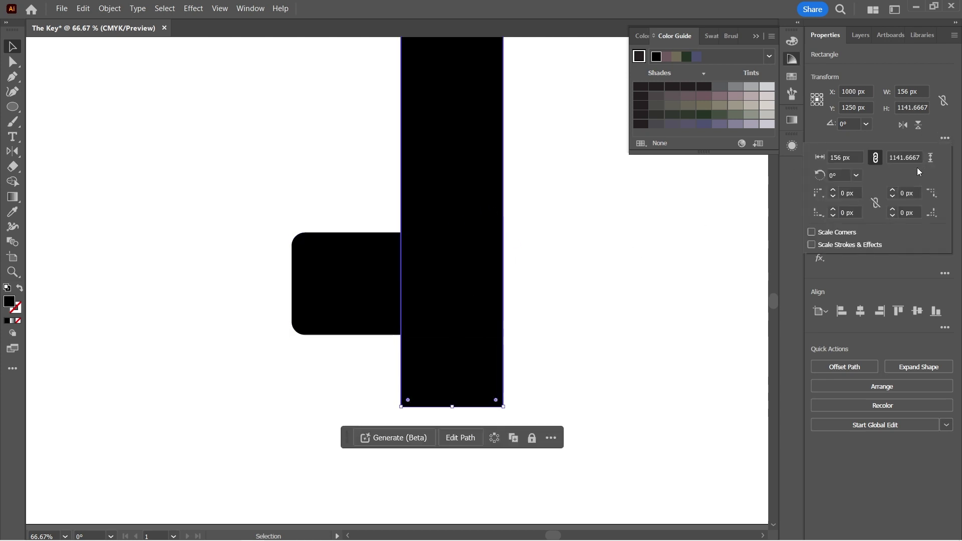
left_click(907, 212)
type("20")
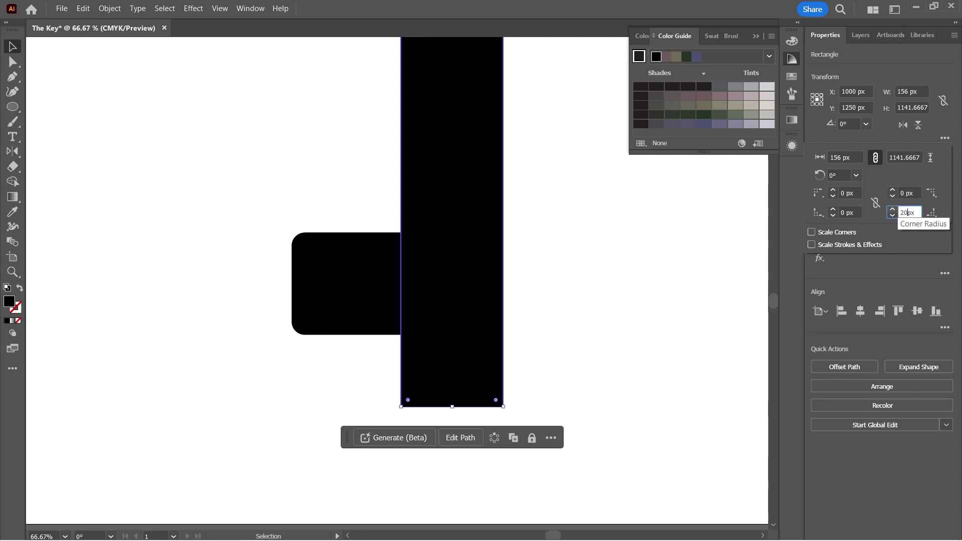
left_click(845, 213)
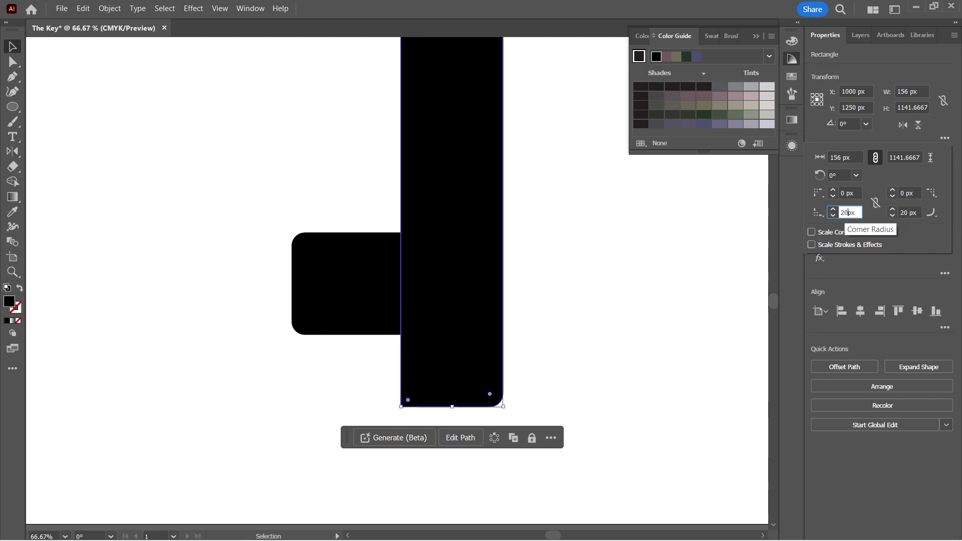
key("Return")
left_click(80, 292)
Select all the key's shapes and merge the bit, shaft and oval head into one black shape with Shape Builder
key("ctrl+minus")
key("ctrl+minus")
key("ctrl+minus")
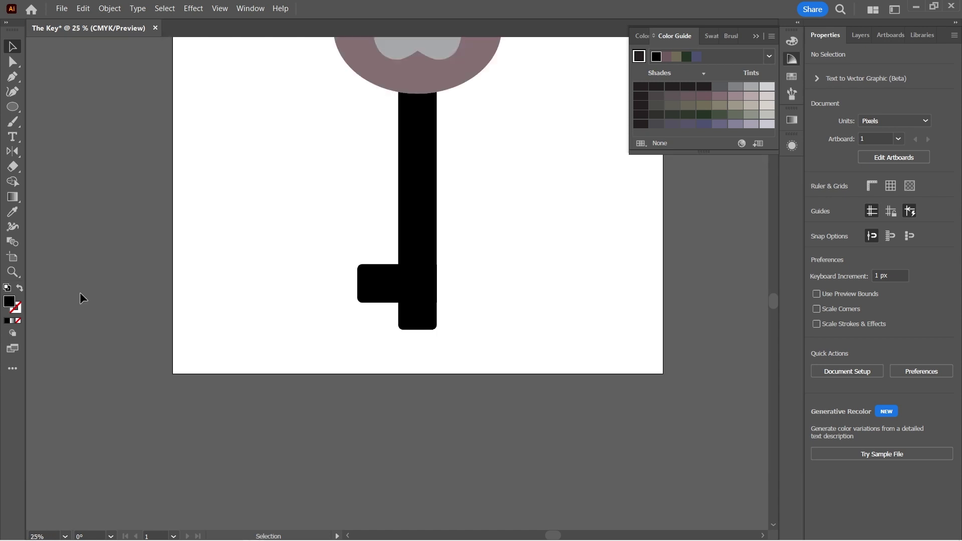
scroll(162, 245, "up", 5)
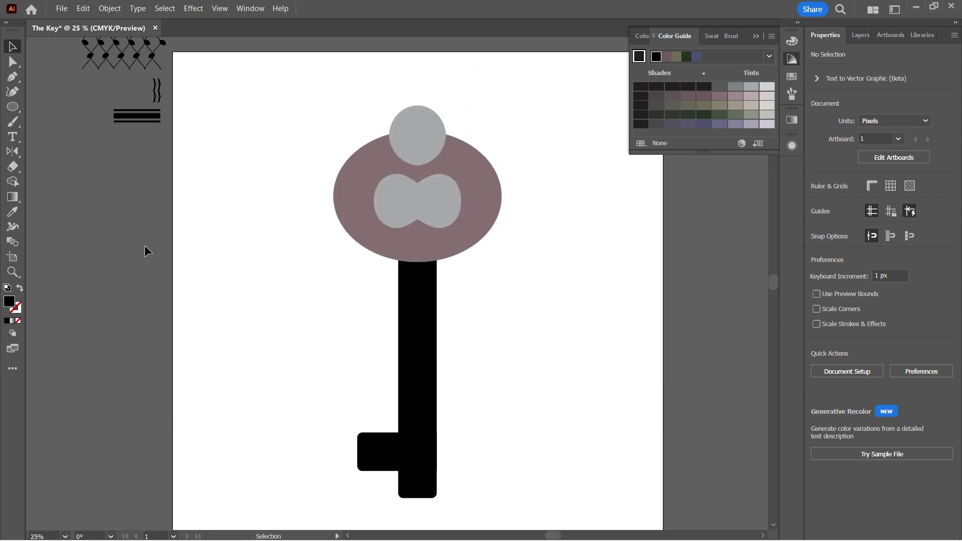
left_click_drag(250, 98, 515, 501)
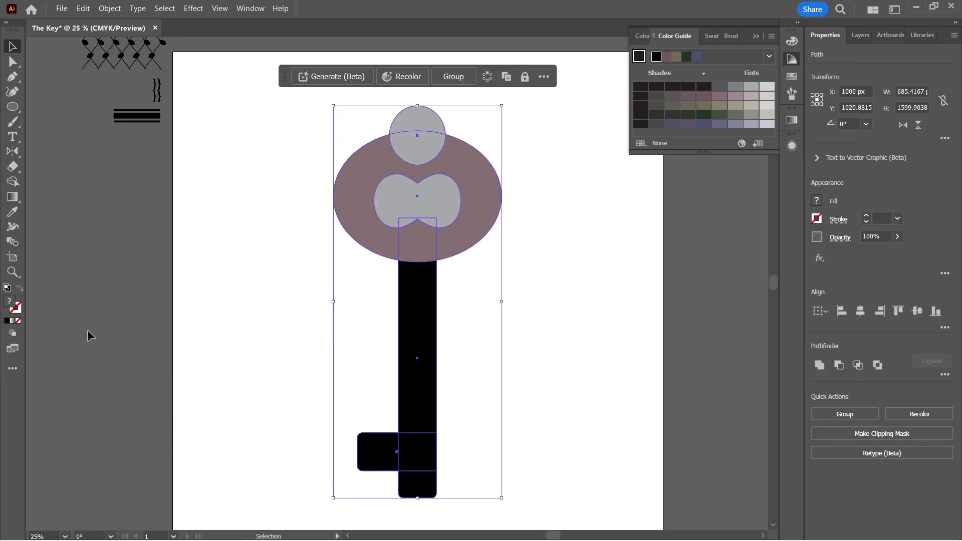
left_click(12, 182)
mouse_move(361, 432)
left_mouse_down()
mouse_move(373, 452)
mouse_move(416, 455)
mouse_move(420, 475)
mouse_move(413, 417)
mouse_move(430, 385)
left_mouse_up()
mouse_move(412, 288)
left_mouse_down()
mouse_move(410, 245)
mouse_move(456, 242)
left_mouse_up()
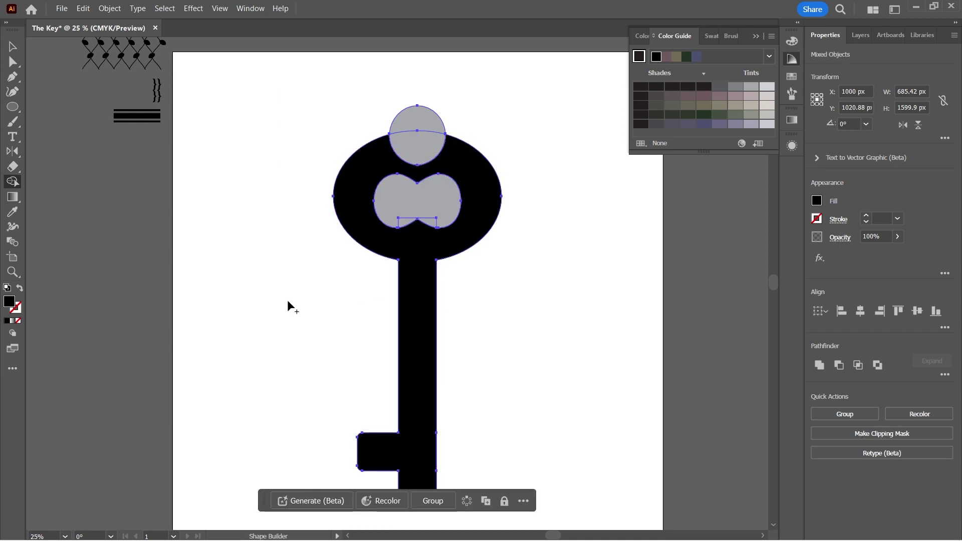
Delete the leftover grey, mauve and black pieces inside the key's head to leave a cut-out opening
key("v")
left_click(227, 281)
left_click(386, 213)
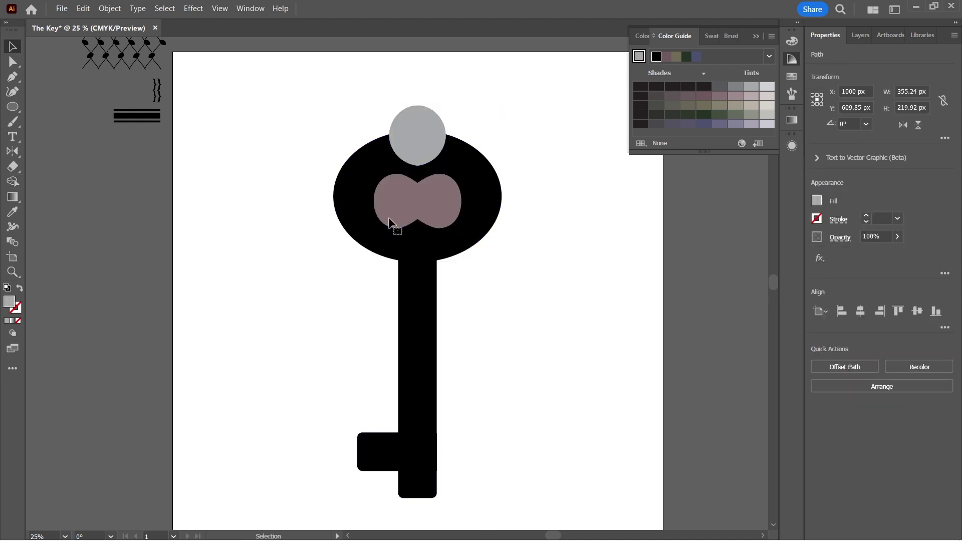
left_click(394, 202)
key("Delete")
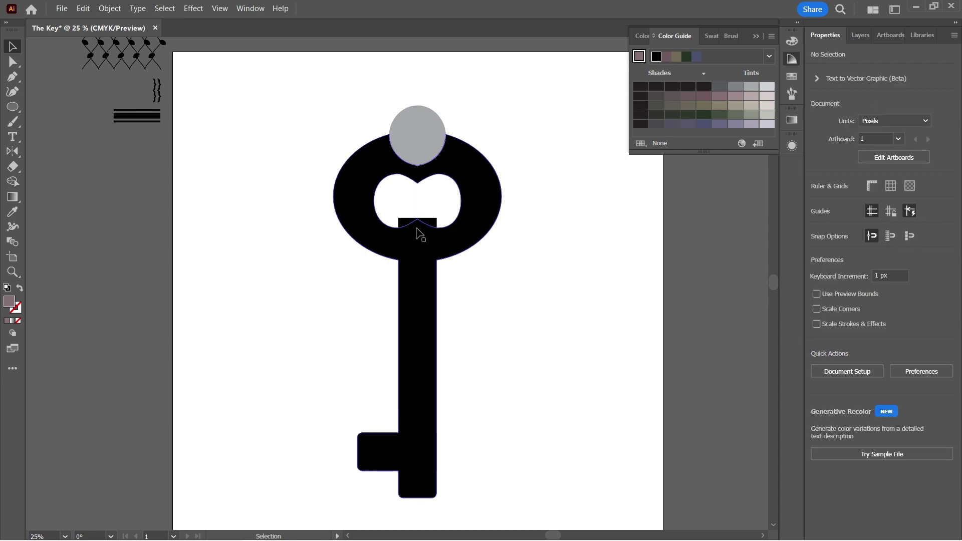
left_click(410, 223)
key("Delete")
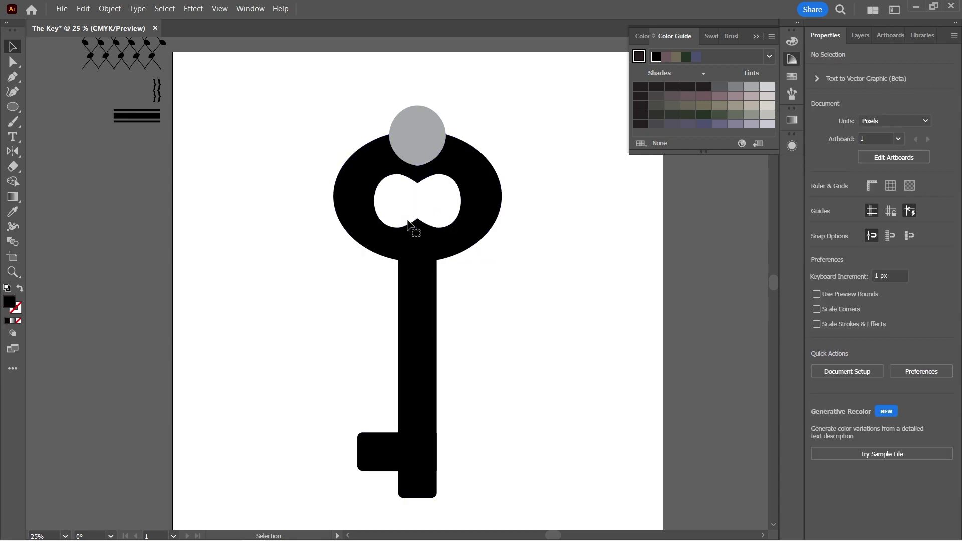
Merge the grey circle on top of the head with the rest of the key using Shape Builder in grey
left_click(417, 143)
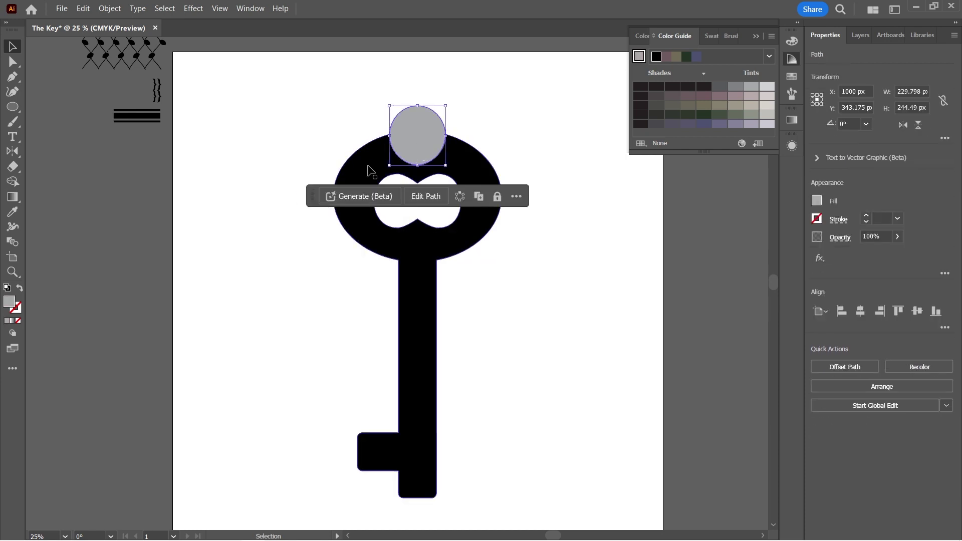
left_click_drag(280, 153, 472, 147)
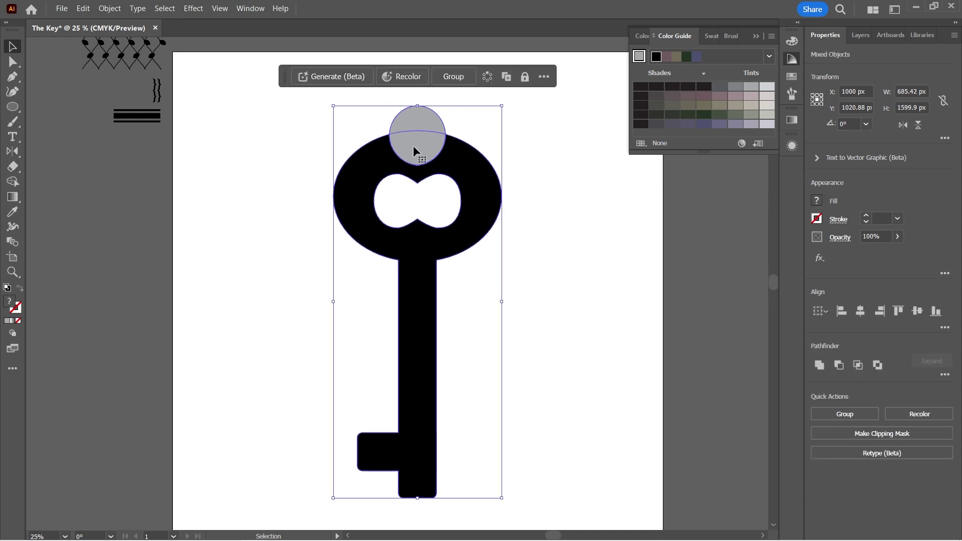
left_click(329, 133)
mouse_move(419, 123)
left_mouse_down()
mouse_move(501, 93)
mouse_move(419, 123)
left_mouse_up()
left_click_drag(224, 198, 523, 129)
key("shift+m")
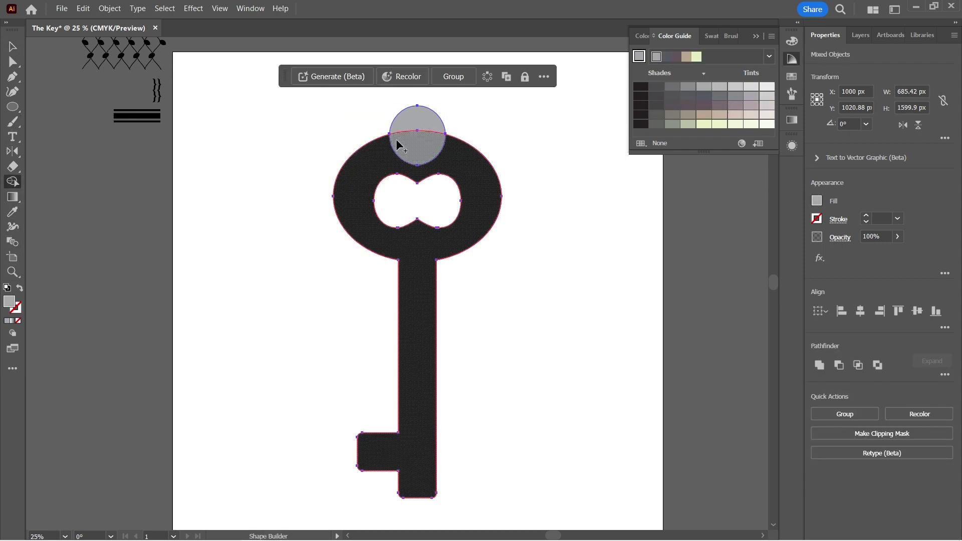
left_click_drag(391, 148, 417, 120)
left_click(13, 46)
left_click(216, 147)
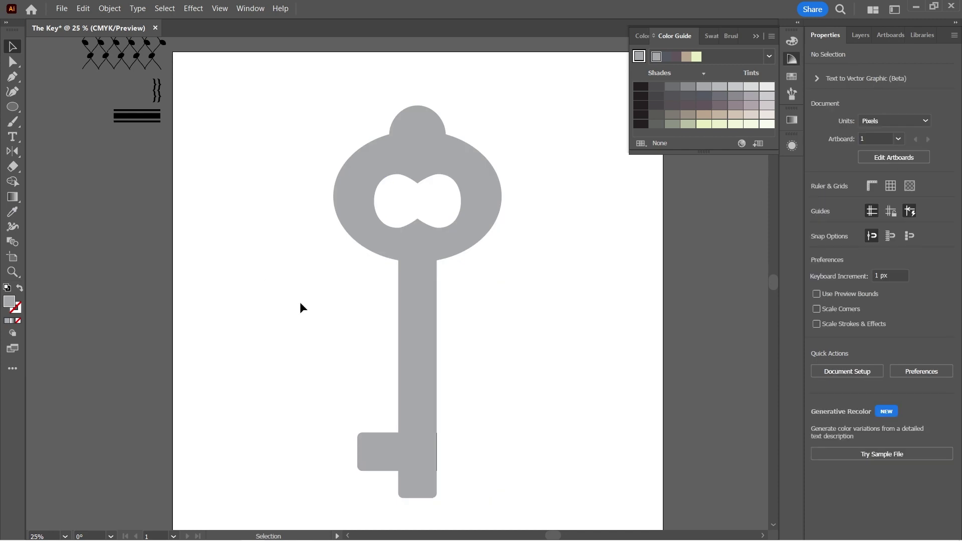
Delete the thin black sliver at the shaft's right edge beside the bit and centre the grey key on the artboard
left_click_drag(390, 149, 278, 165)
left_click_drag(516, 301, 423, 443)
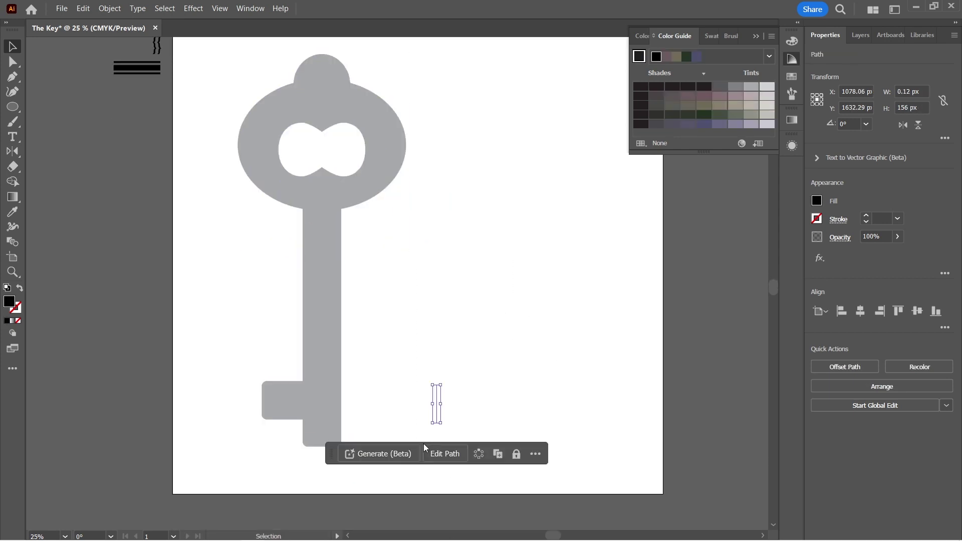
key("Delete")
left_click(307, 264)
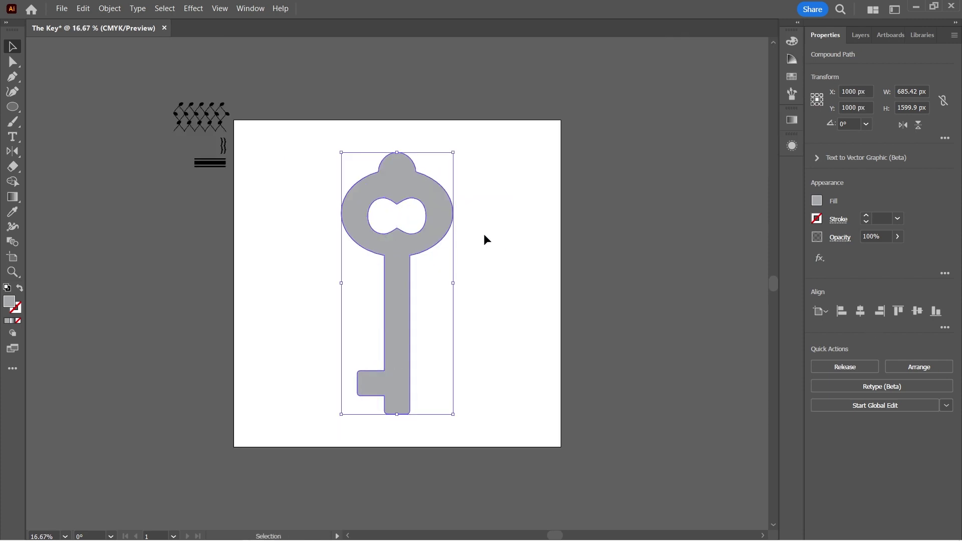
scroll(484, 240, "up", 1)
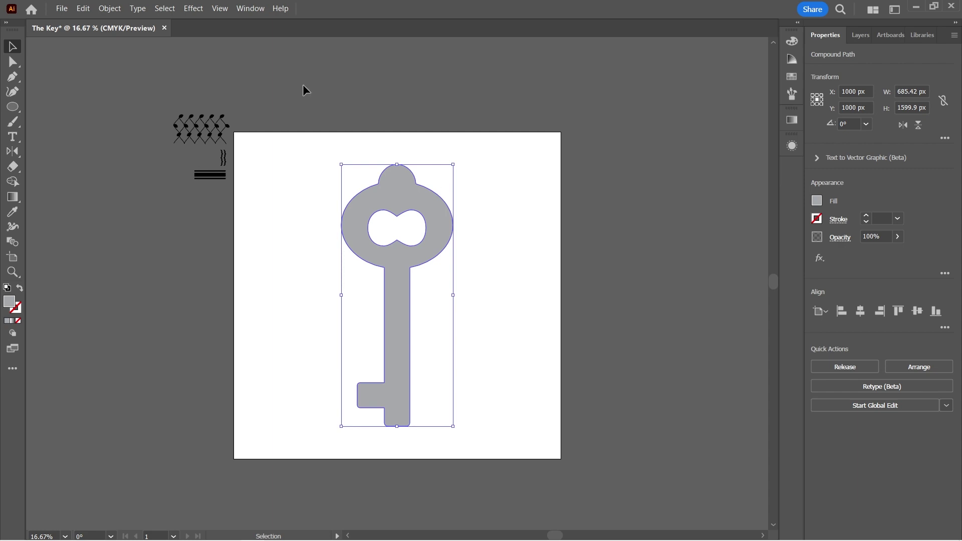
Make three copies of the grey key and place them in a row to its right
key("ctrl+h")
left_click(494, 280)
left_click(404, 289)
key("ctrl+c")
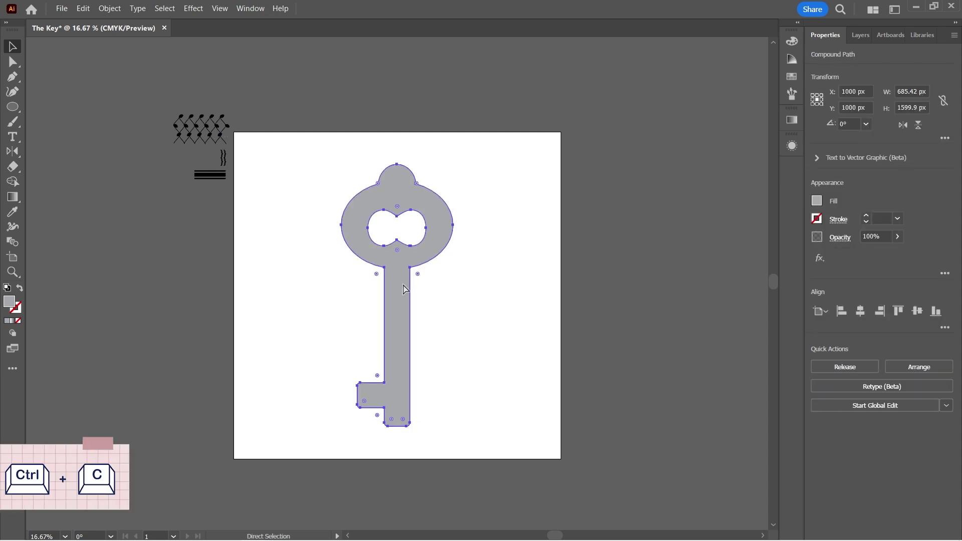
key("ctrl+v")
left_click_drag(403, 288, 535, 302)
key("ctrl+c")
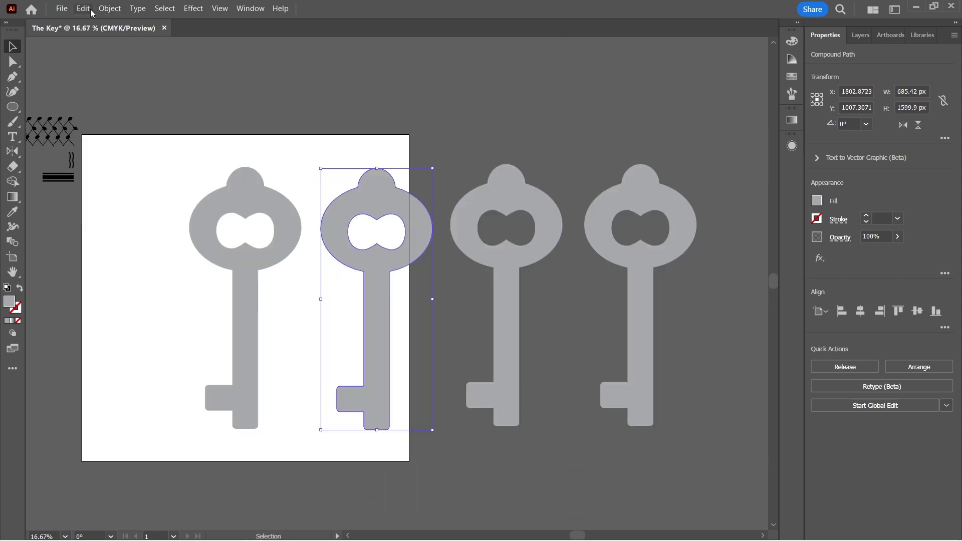
Show the rulers and place two horizontal guides across the key shafts, the lower one at about Y 1336 px, marking out a middle shaft section
left_click(224, 7)
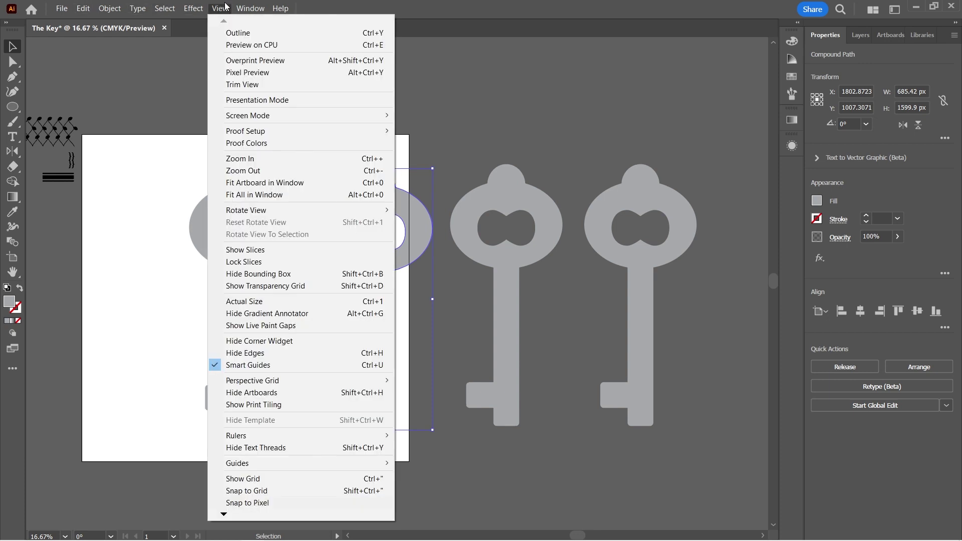
left_click(411, 435)
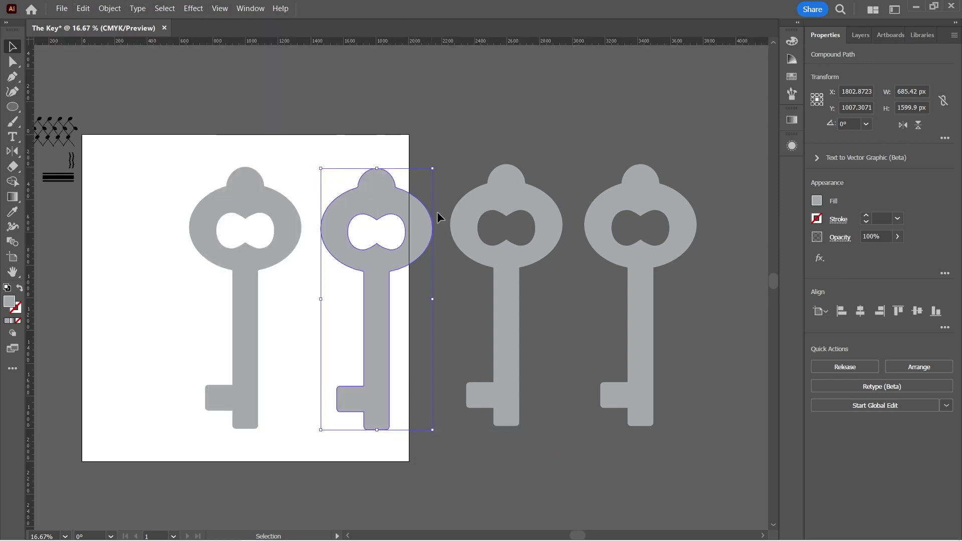
left_click_drag(412, 134, 414, 310)
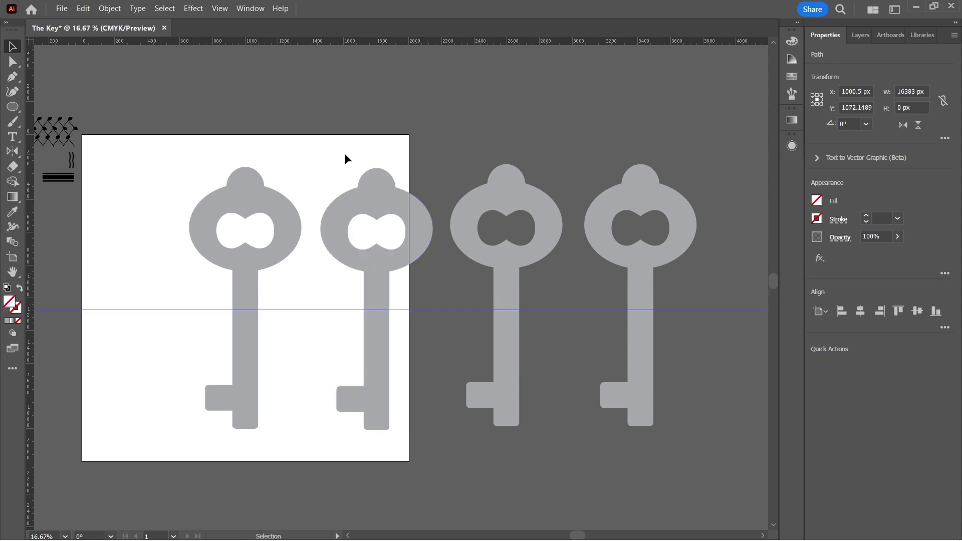
left_click_drag(355, 42, 401, 354)
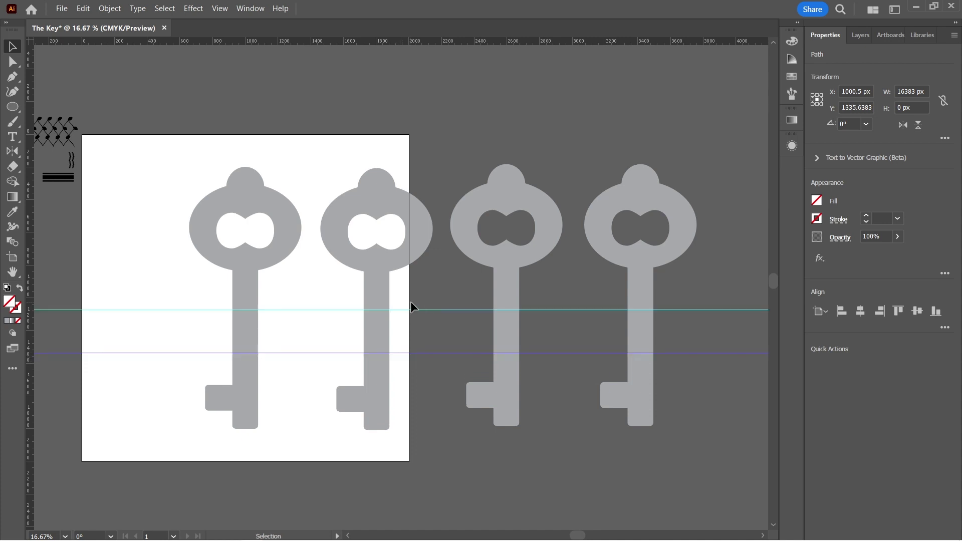
mouse_move(417, 308)
left_mouse_down()
mouse_move(418, 290)
mouse_move(422, 299)
left_mouse_up()
Add a horizontal guide at the top of the second key and align the third and fourth keys to it
mouse_move(472, 201)
left_mouse_down()
mouse_move(461, 203)
mouse_move(477, 201)
left_mouse_up()
left_click_drag(420, 68, 444, 168)
left_click_drag(495, 194, 495, 192)
left_click_drag(627, 191, 627, 195)
left_click(488, 159)
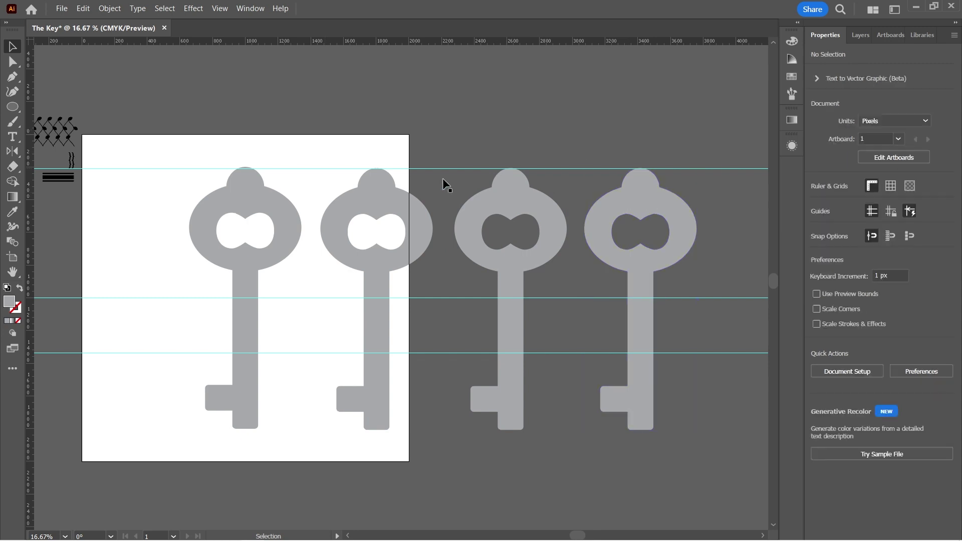
Draw a dark blue rectangle of about 597 by 939 px covering the second key below the upper shaft guide
key("m")
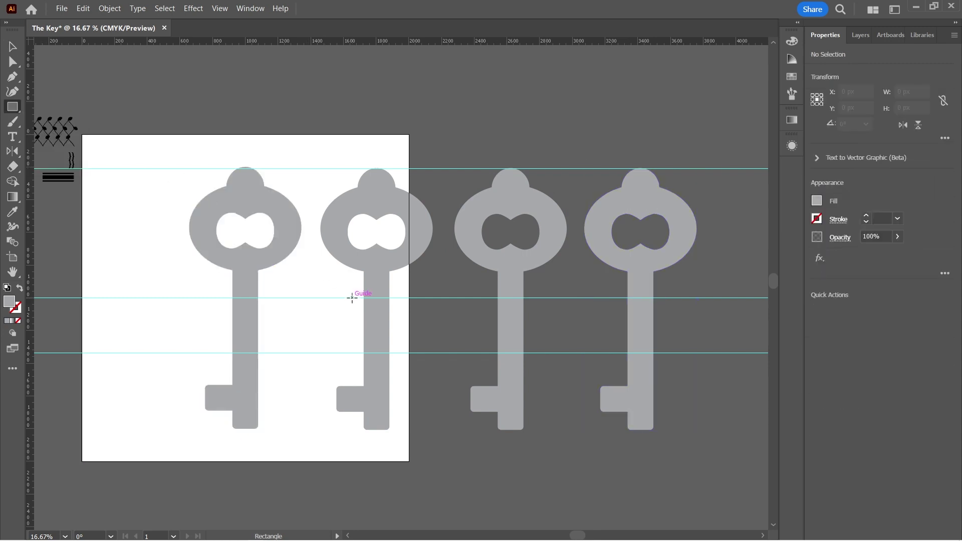
left_click_drag(353, 297, 426, 451)
left_click(13, 47)
left_click(792, 41)
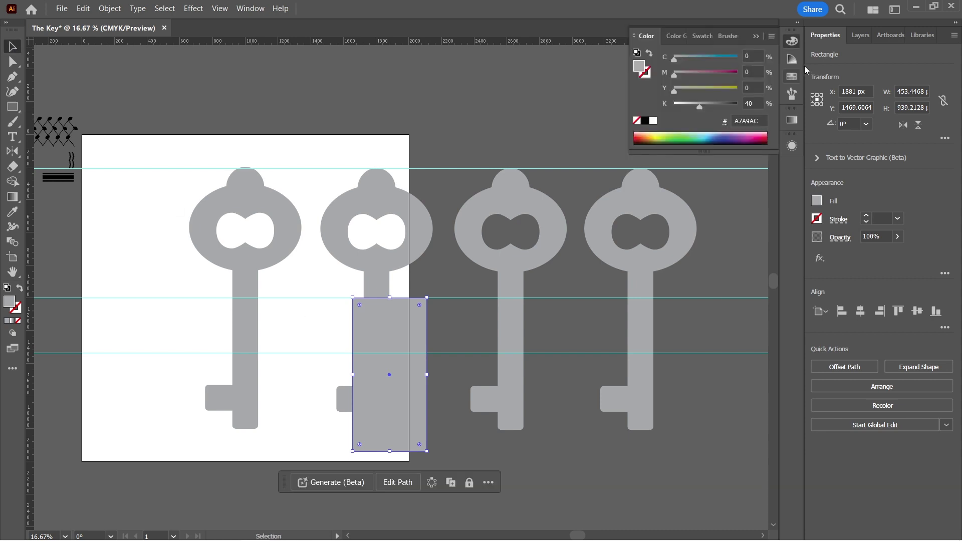
left_click(795, 62)
left_click(792, 77)
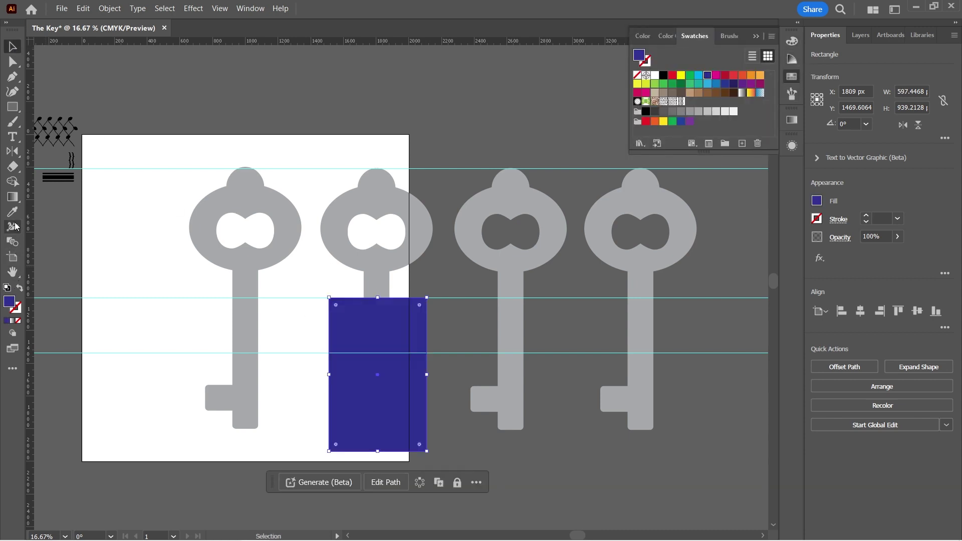
Trim the second key to its head section with Shape Builder, remove the lower pieces and fill it with the fish net pattern swatch
mouse_move(437, 188)
left_mouse_down()
mouse_move(385, 333)
mouse_move(373, 284)
mouse_move(351, 254)
left_mouse_up()
left_click(13, 182)
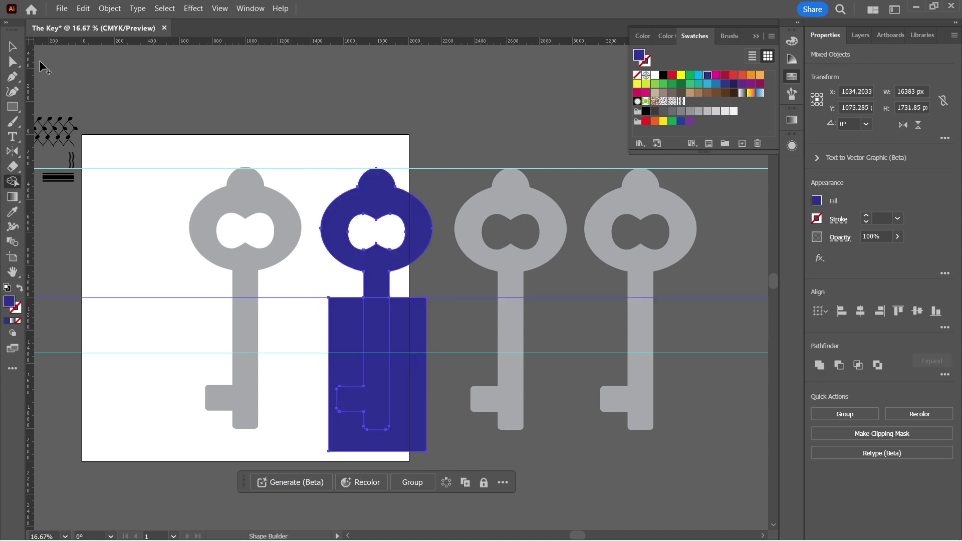
left_click(12, 46)
left_click(294, 404)
left_click(404, 410)
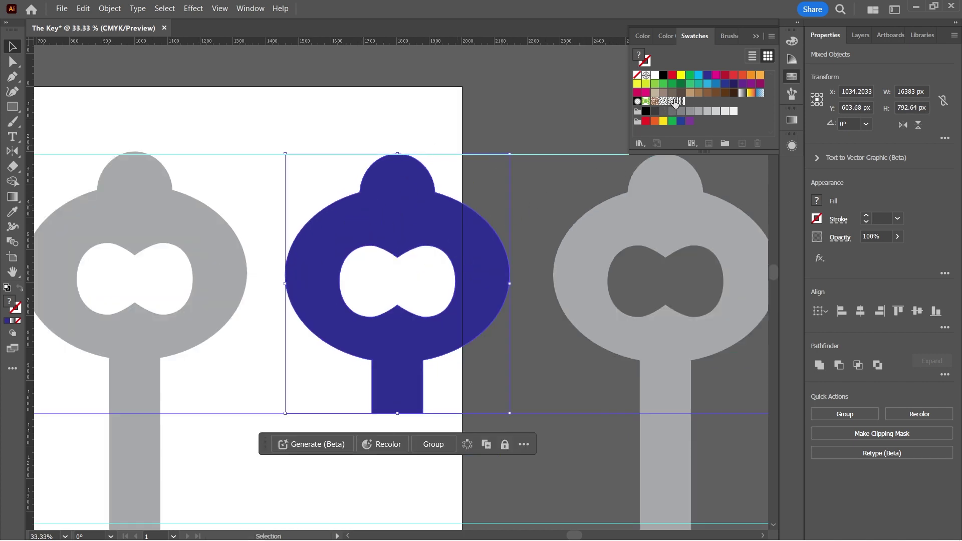
left_click(674, 101)
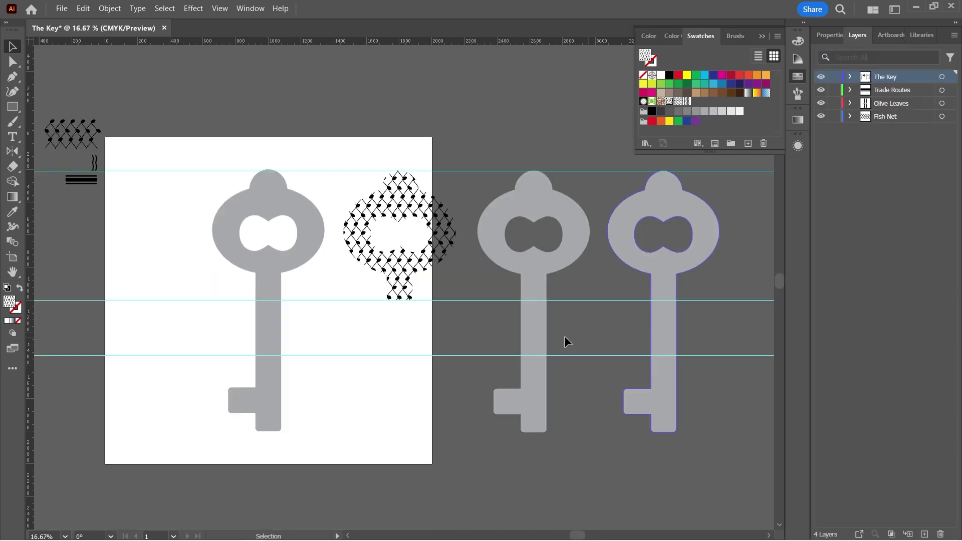
Draw a green rectangle over the third key, from its top down to the lower shaft guide and wider than its head
left_click(9, 107)
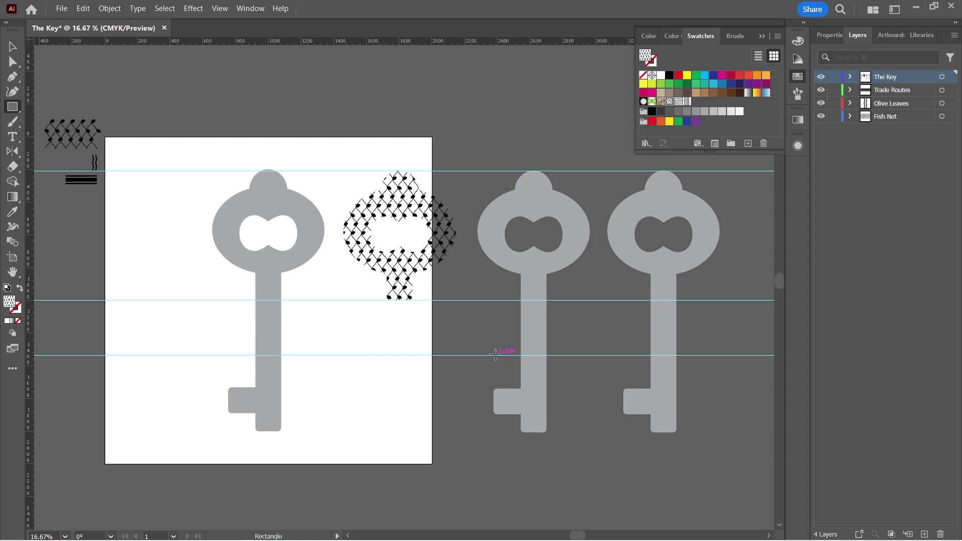
left_click_drag(492, 356, 603, 169)
left_click(696, 75)
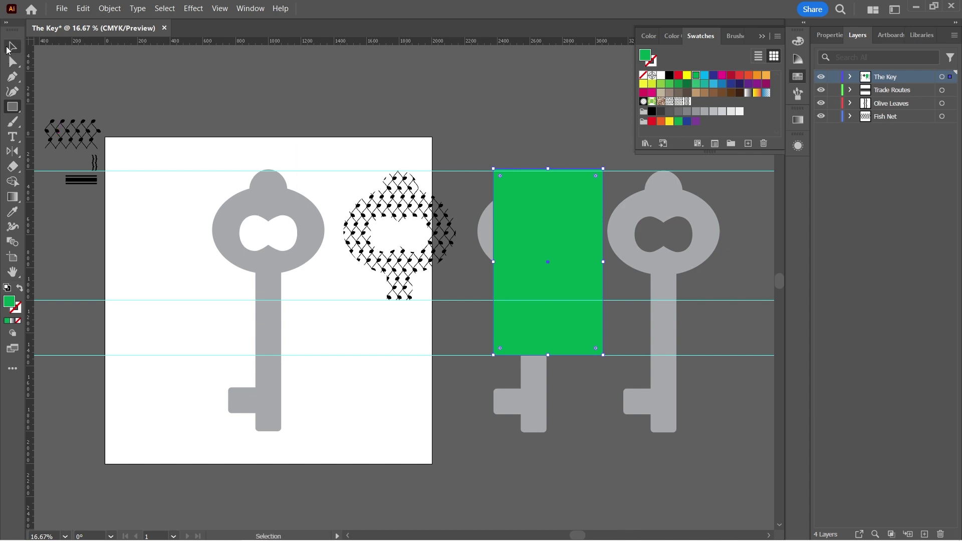
left_click(12, 48)
left_click_drag(493, 262, 468, 262)
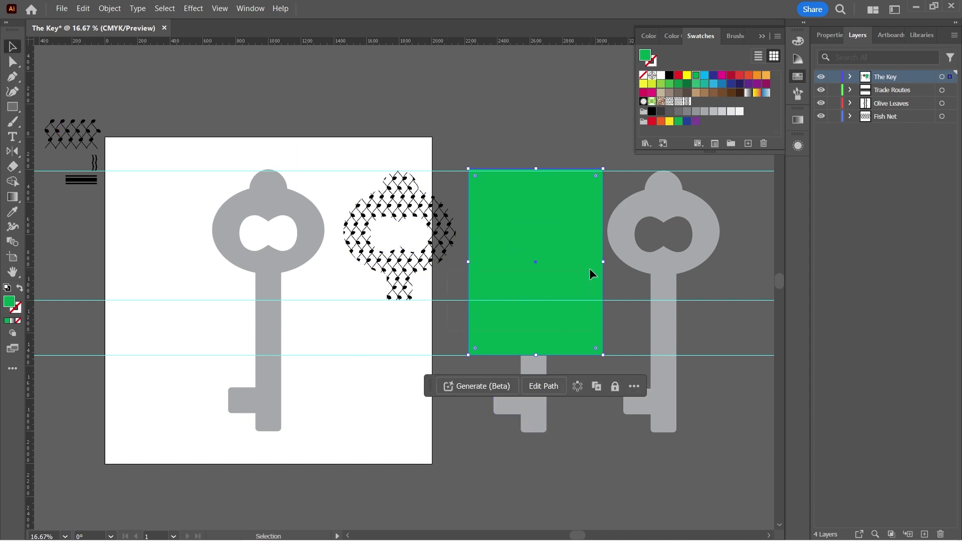
Cut the third key down to its bit section with Shape Builder and fill it with the wavy vertical line pattern swatch
left_click_drag(589, 268, 589, 269)
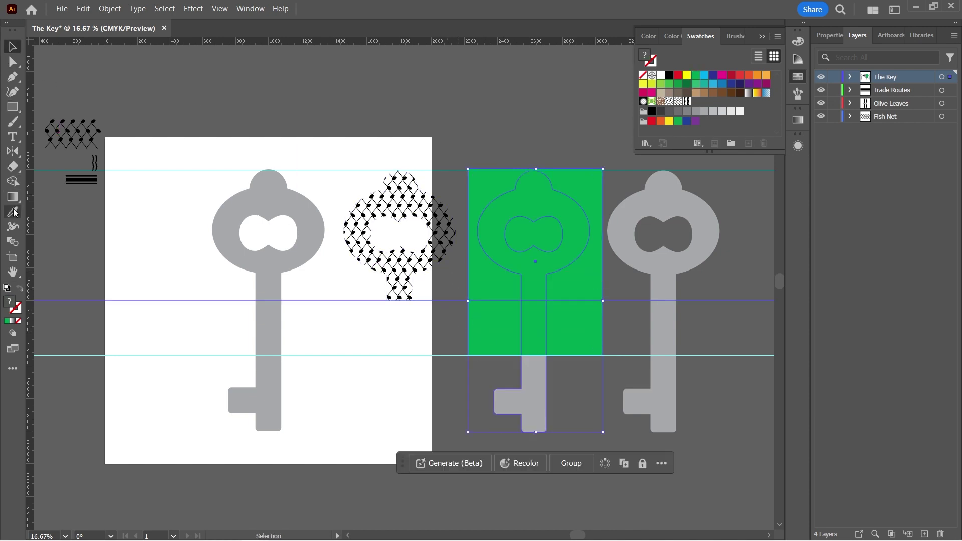
left_click(12, 182)
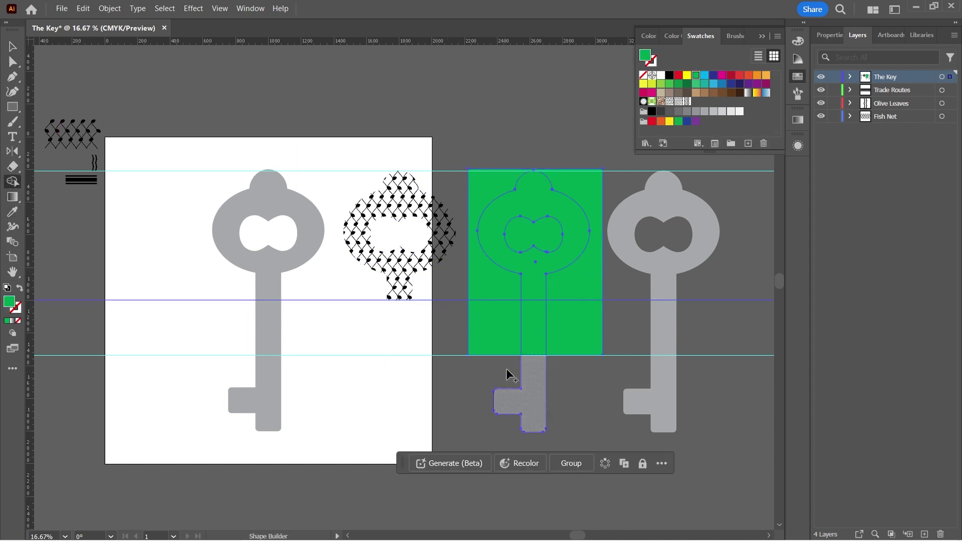
left_click(533, 386)
left_click(519, 278, "alt")
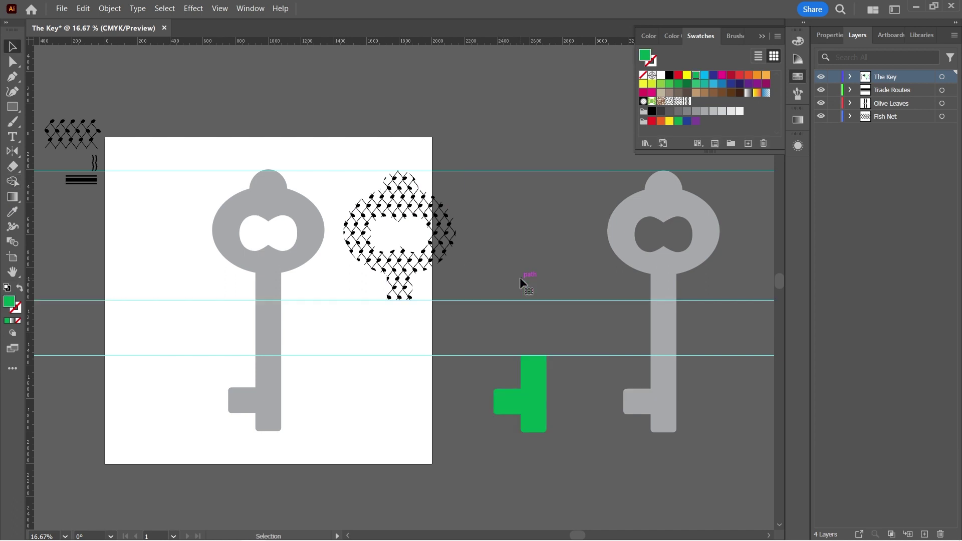
left_click(524, 404)
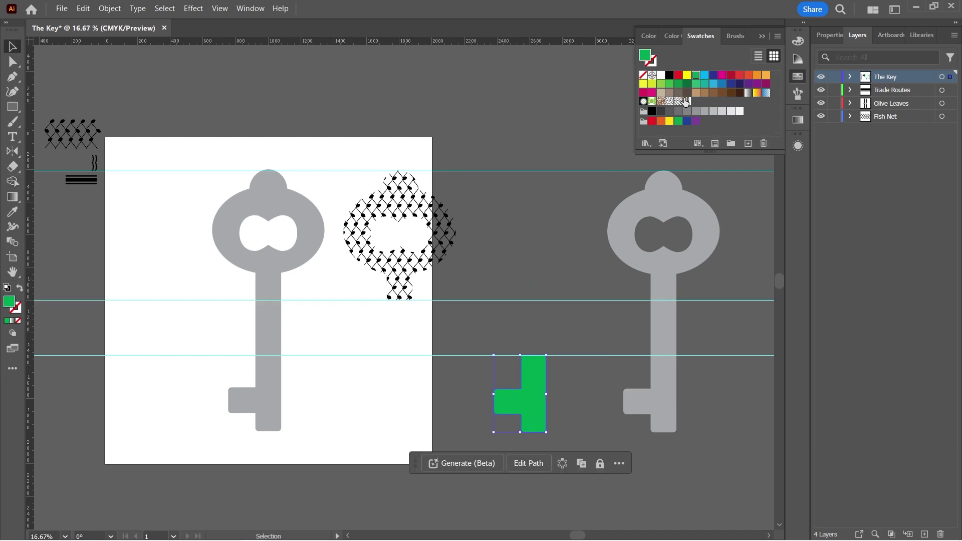
left_click(687, 101)
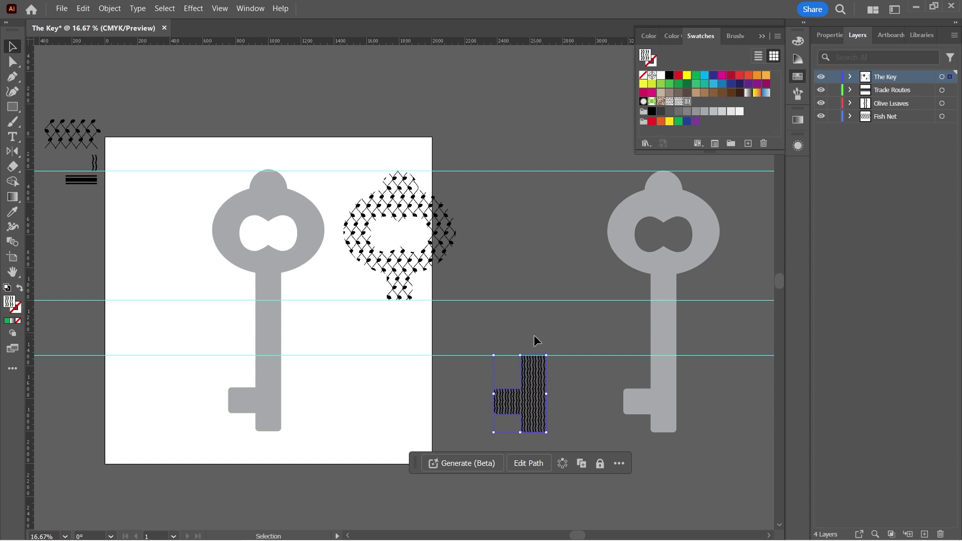
Draw a light blue rectangle across the fourth key's shaft, fitted exactly between the two shaft guides
left_click(11, 110)
left_click_drag(608, 301, 712, 355)
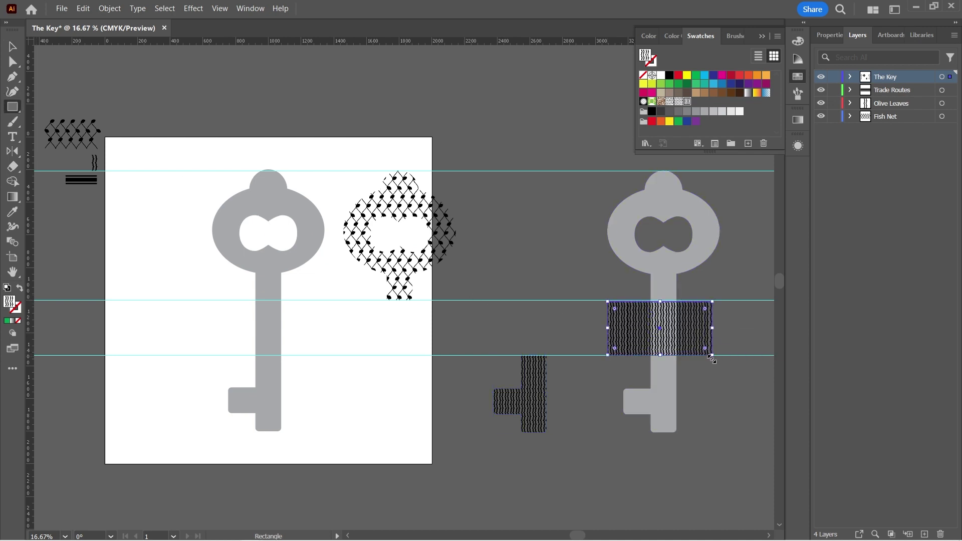
left_click(704, 76)
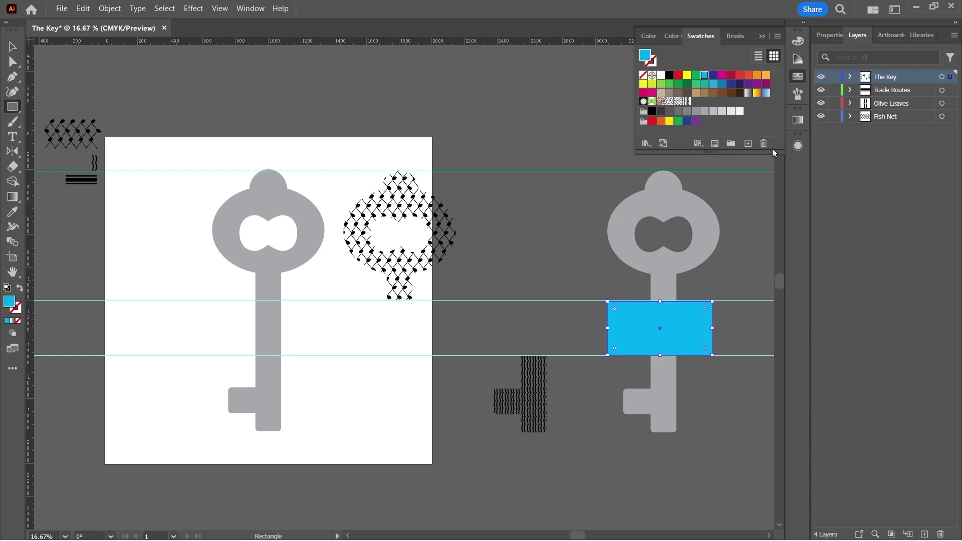
key("ctrl+equal")
key("ctrl+equal")
key("ctrl+equal")
key("ctrl+equal")
left_click(13, 46)
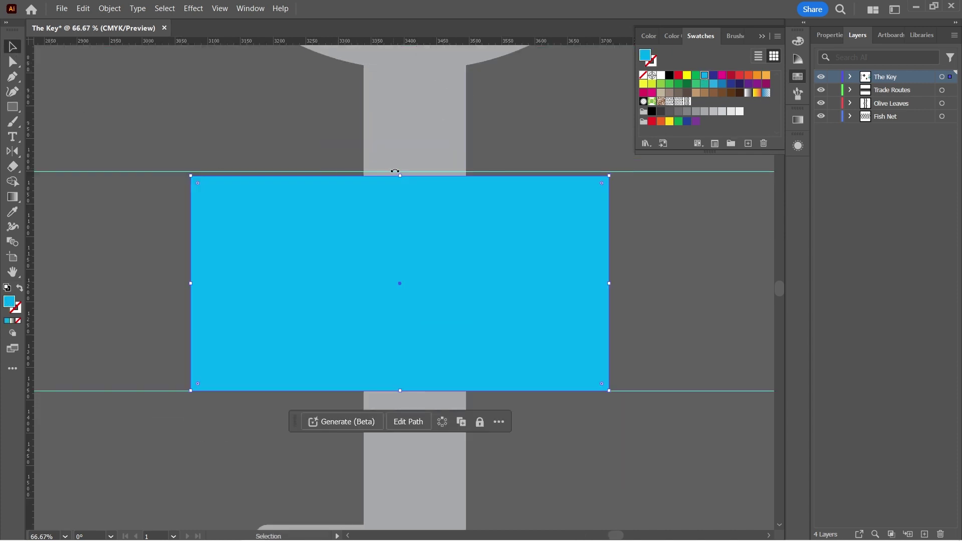
left_click_drag(405, 176, 405, 171)
Split the fourth key into head, middle shaft and bit sections along the light blue rectangle with Shape Builder
left_click(615, 240)
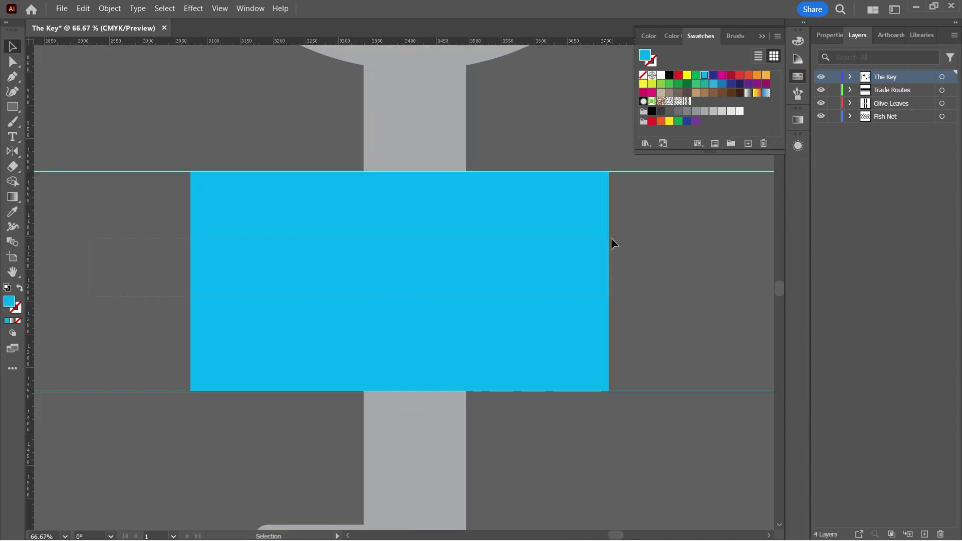
left_click(611, 239)
key("ctrl+minus")
key("ctrl+minus")
key("ctrl+minus")
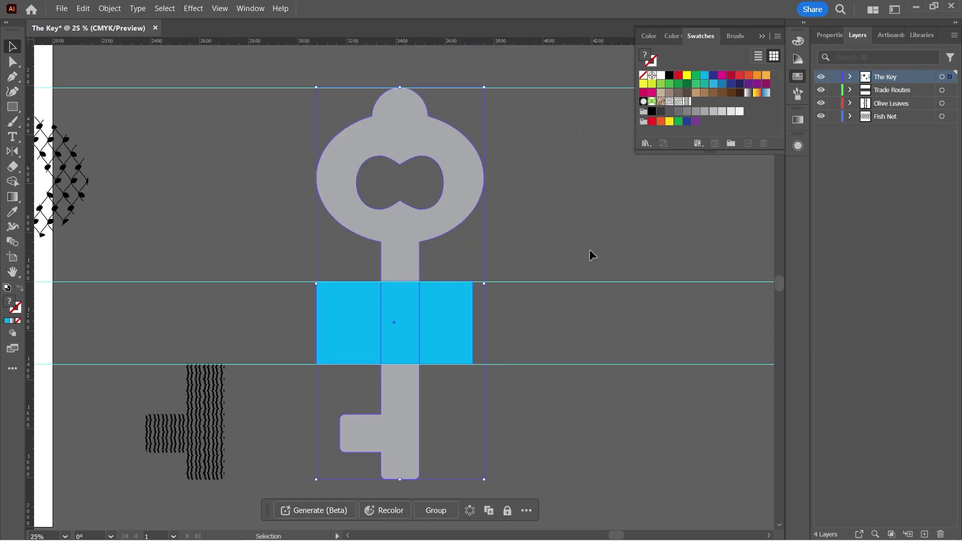
left_click(12, 182)
left_click(342, 223)
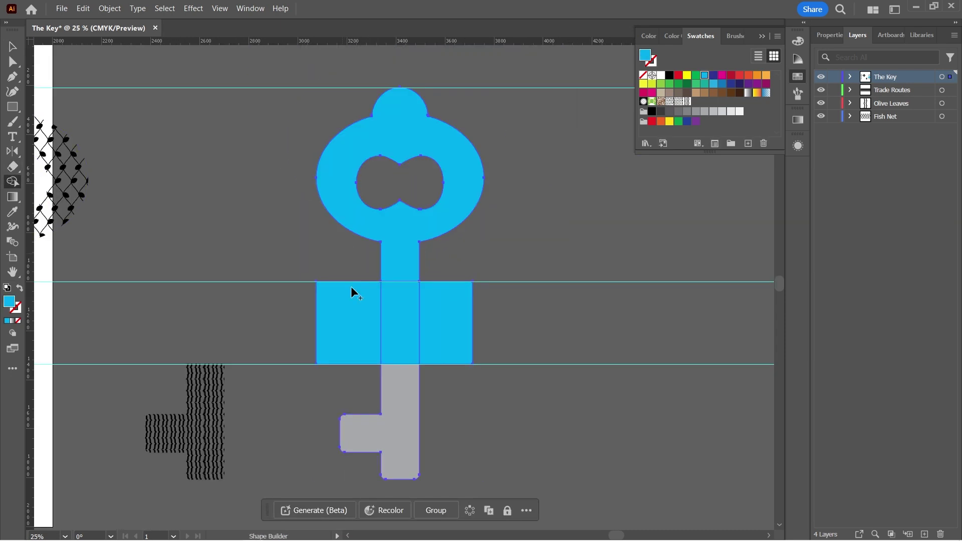
left_click(401, 423)
Delete the fourth key's head, bit section and light blue rectangle, keeping only the middle shaft piece
key("v")
left_click(437, 196)
left_click(462, 186)
key("Delete")
left_click(407, 381)
key("Delete")
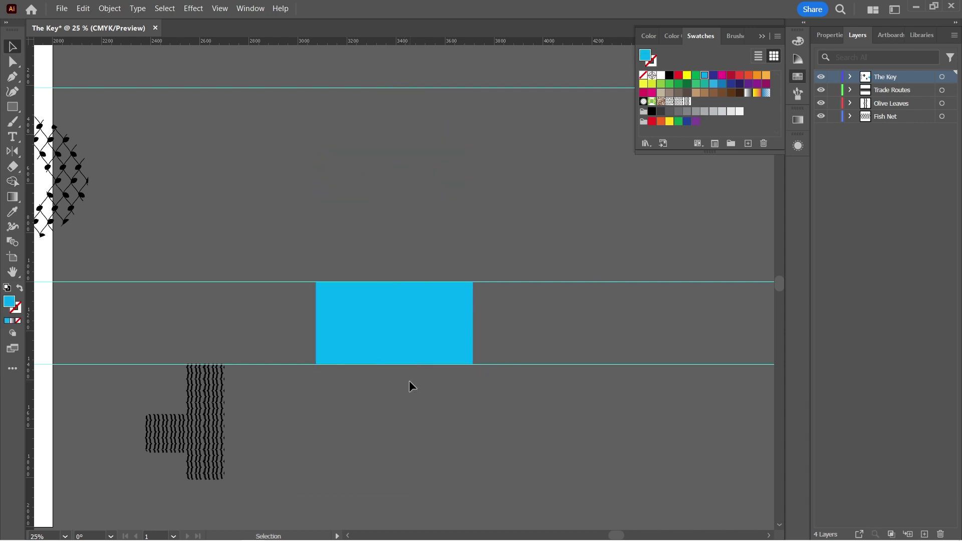
left_click(413, 331)
key("Delete")
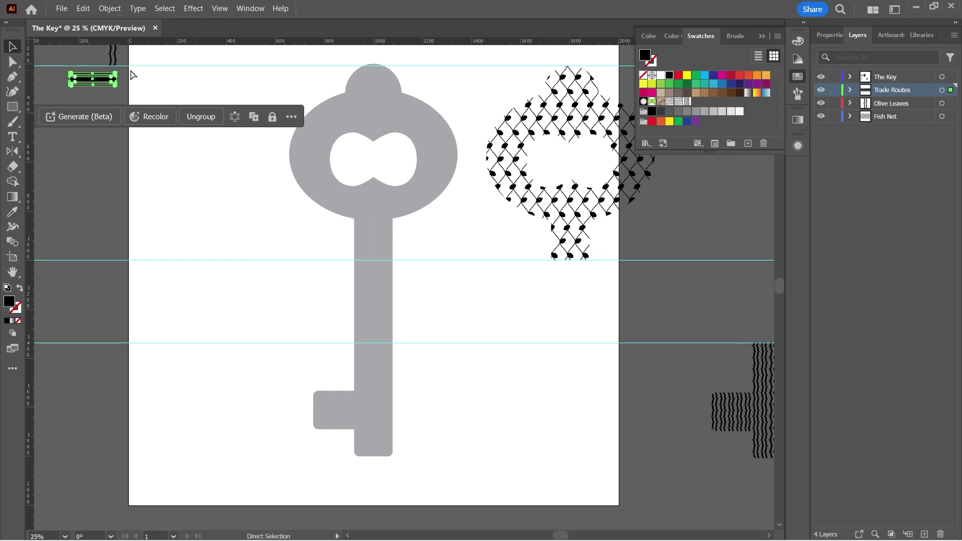
Paste a copy of the Trade Routes stripe group over the middle shaft piece and move it into The Key layer
key("ctrl+c")
key("h")
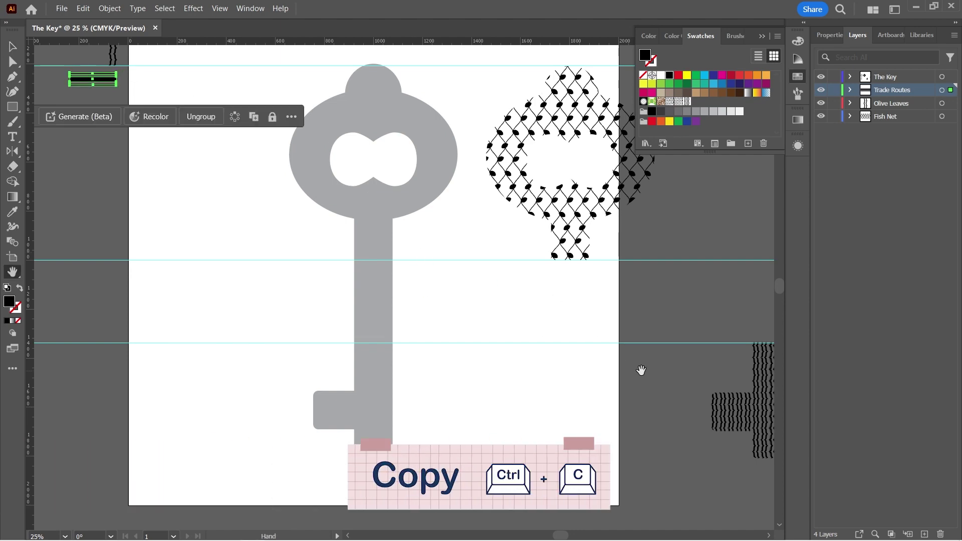
left_click_drag(641, 370, 226, 332)
left_click_drag(642, 358, 518, 378)
key("ctrl+v")
left_click(851, 90)
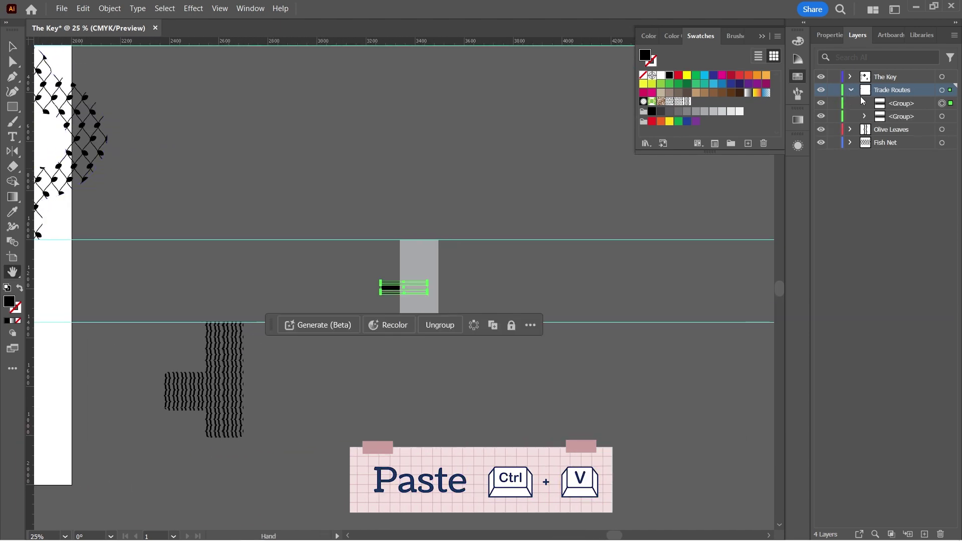
left_click_drag(912, 104, 911, 79)
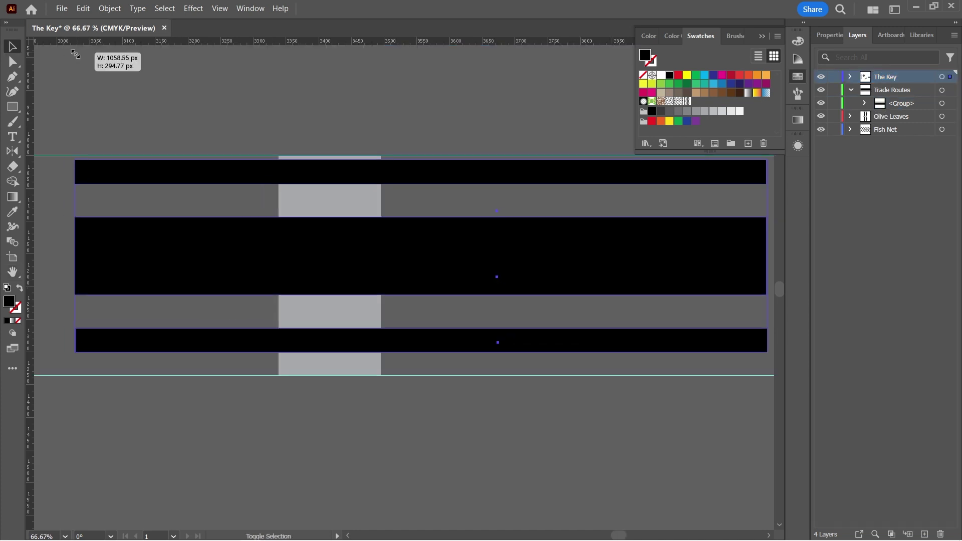
Resize the pasted stripe group to fill the height between the shaft guides and match the grey shaft piece's width
left_click_drag(75, 54, 62, 70)
left_click_drag(415, 353, 418, 374)
left_click_drag(593, 240, 515, 307)
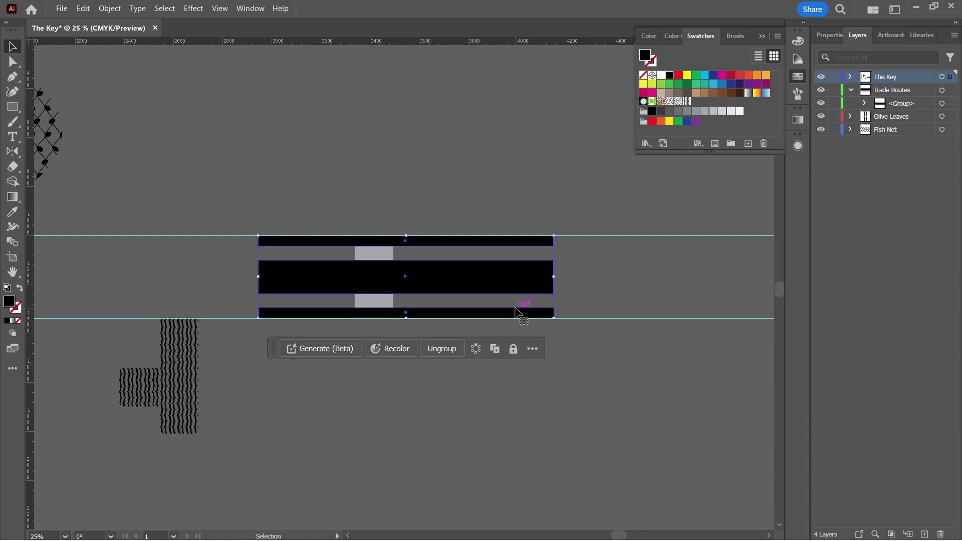
left_click_drag(554, 276, 356, 282)
key("ctrl+equal")
key("ctrl+equal")
key("ctrl+equal")
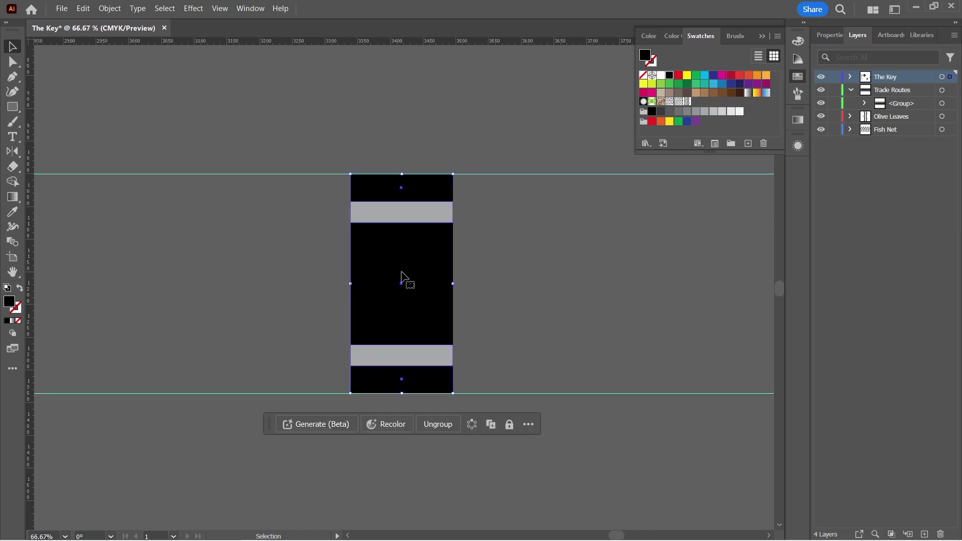
Move the stripe group aside and delete the grey middle shaft piece beneath it
left_click_drag(431, 263, 460, 265)
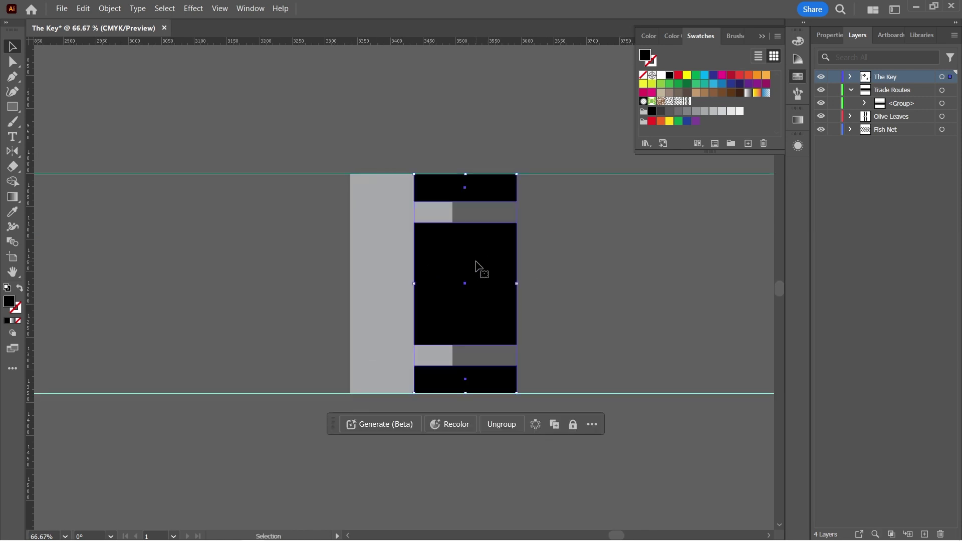
left_click(371, 258)
key("Delete")
key("ctrl+minus")
key("ctrl+minus")
key("ctrl+minus")
Select the grey full key on the artboard and remove its fill
left_click_drag(251, 246, 780, 319)
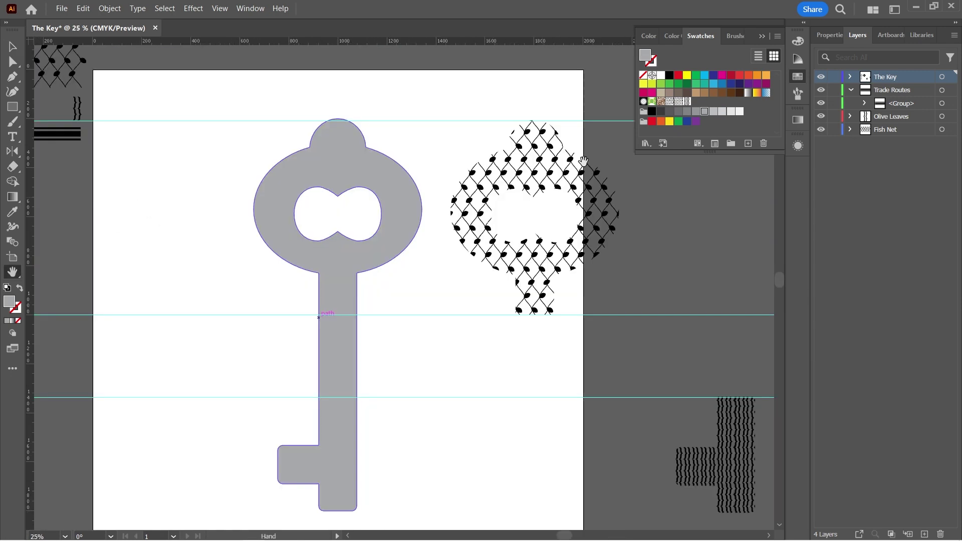
left_click(791, 78)
left_click(264, 219)
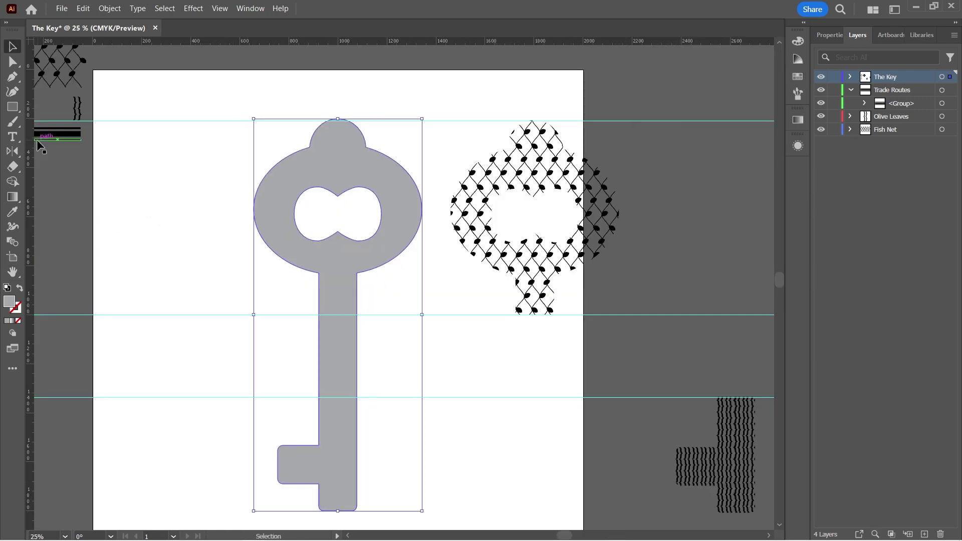
left_click(18, 320)
left_click(18, 311)
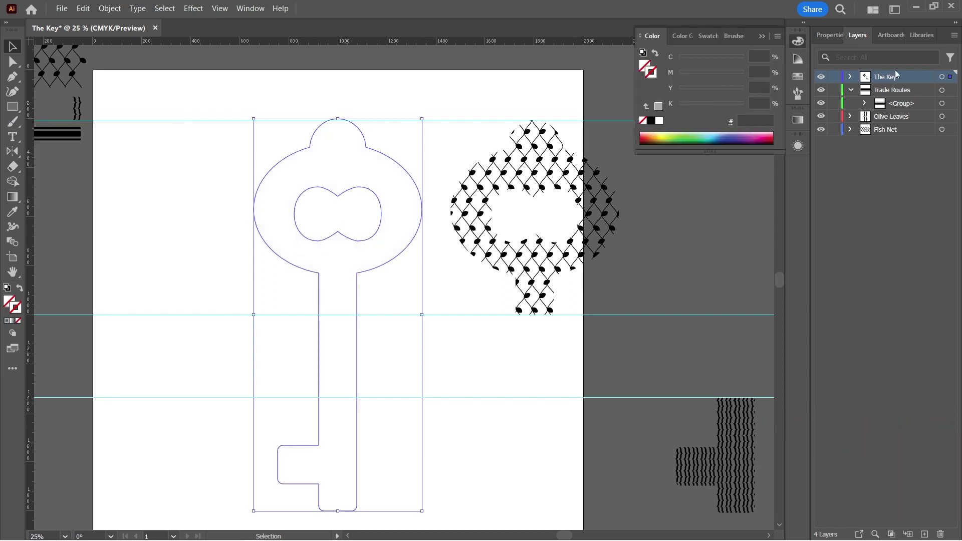
Give the unfilled key shape a black stroke with a weight of 8 pt
left_click(830, 35)
left_click(866, 216)
left_click(866, 215)
left_click(866, 216)
left_click(865, 217)
left_click(866, 216)
left_click(865, 216)
left_click(866, 216)
left_click(867, 216)
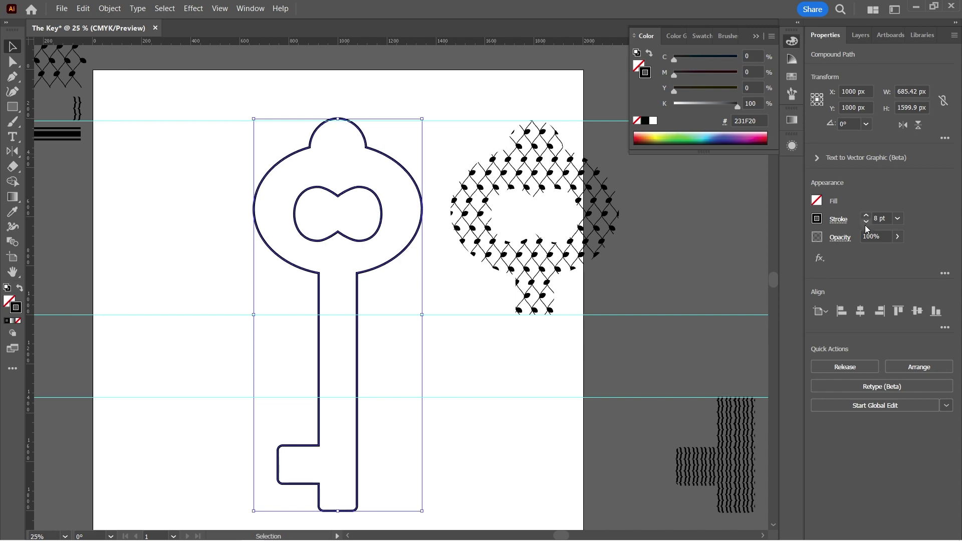
Move the net-patterned head and the wavy-lined bit section into their matching places inside the outlined key
left_click_drag(531, 263, 337, 261)
left_click(488, 270)
left_click_drag(738, 486, 343, 482)
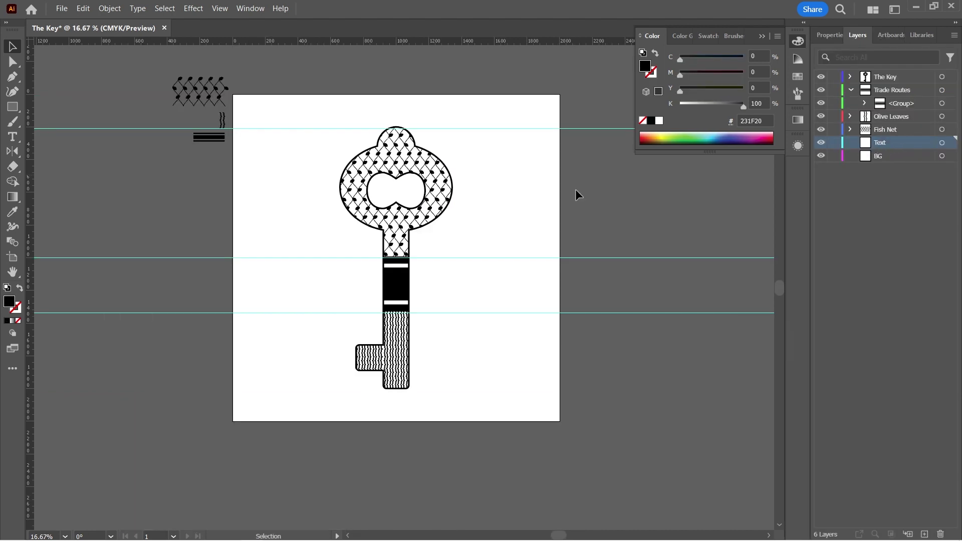
Add the point text "حتمًا سنعود" beside the key's shaft on the Text layer
left_click(10, 138)
left_click(526, 286)
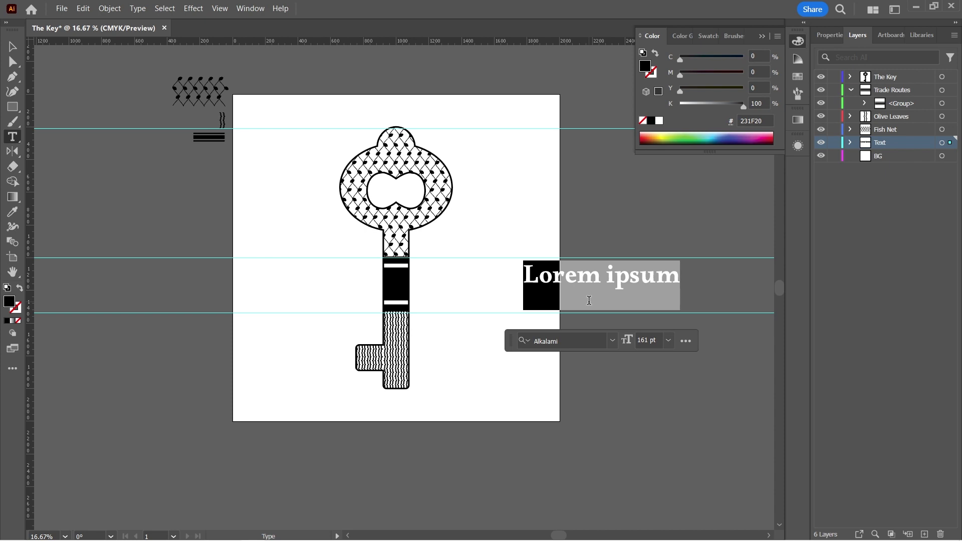
type("حتم")
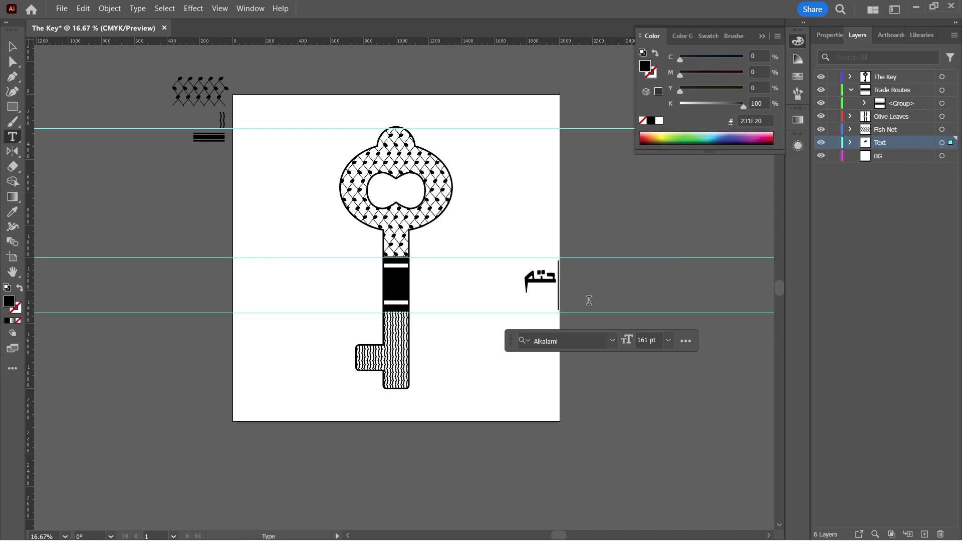
type("اً سنعود")
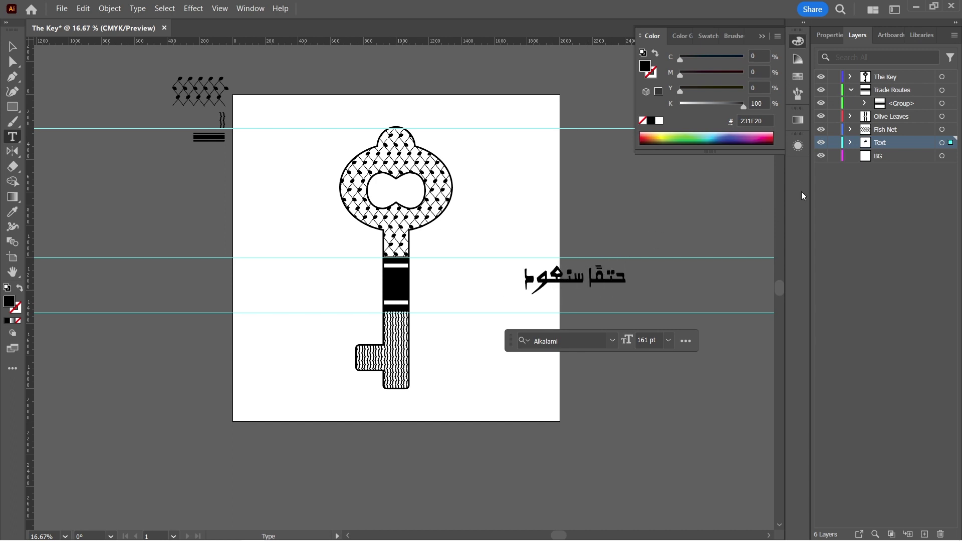
key("Escape")
Change the Arabic text's font to Lalezar-Regular
left_click(831, 36)
left_click(930, 309)
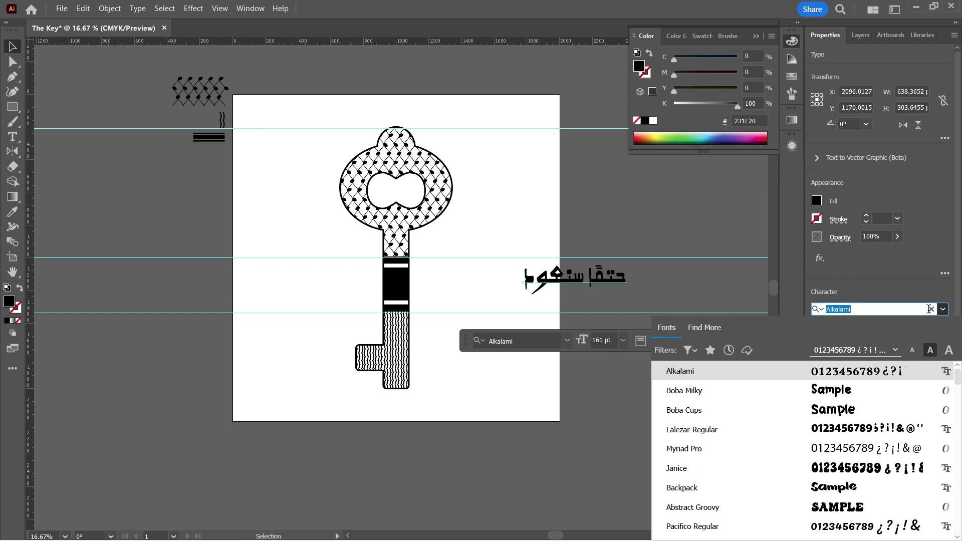
key("Down")
key("Down")
key("Down")
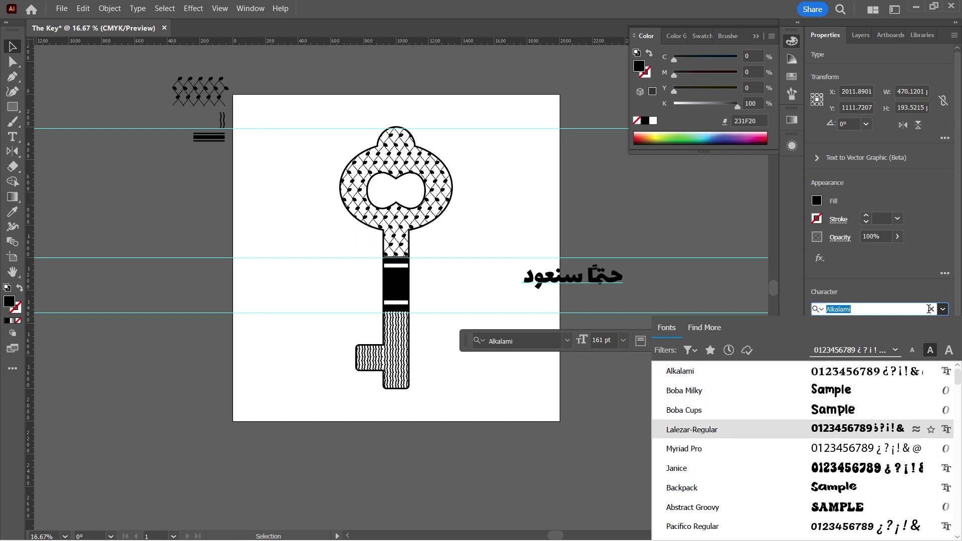
key("Return")
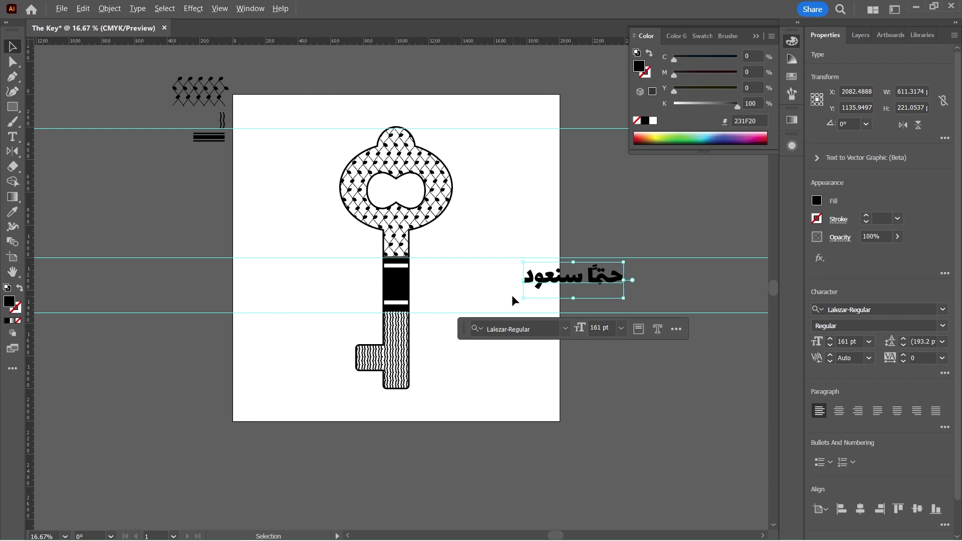
Rotate the Arabic text to vertical, place it along the shaft between the key's head and bit, and slightly increase its font size
left_click_drag(519, 299, 579, 350)
left_click_drag(573, 288, 372, 291)
key("ctrl+equal")
left_click(828, 339)
left_click(827, 339)
left_click(828, 340)
left_click(828, 339)
key("ctrl+minus")
left_click(625, 191)
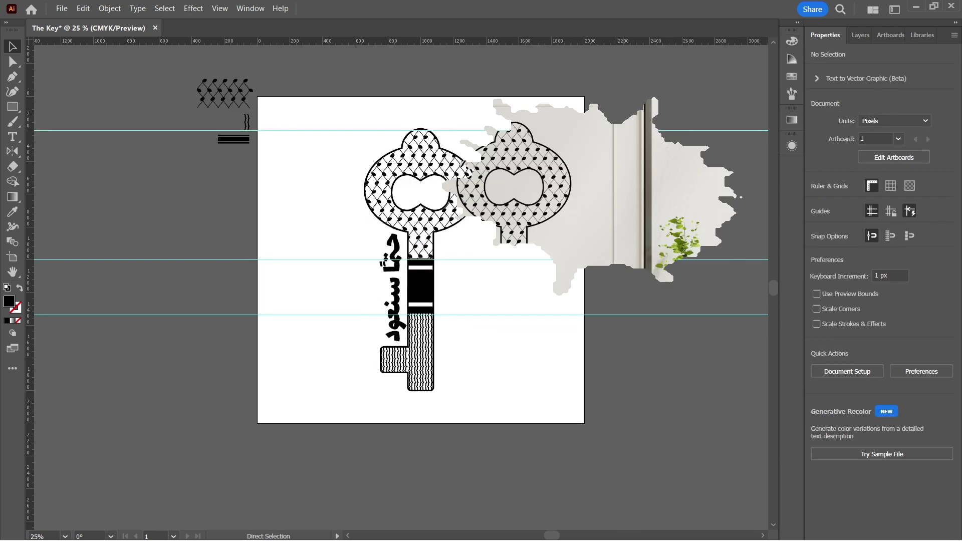